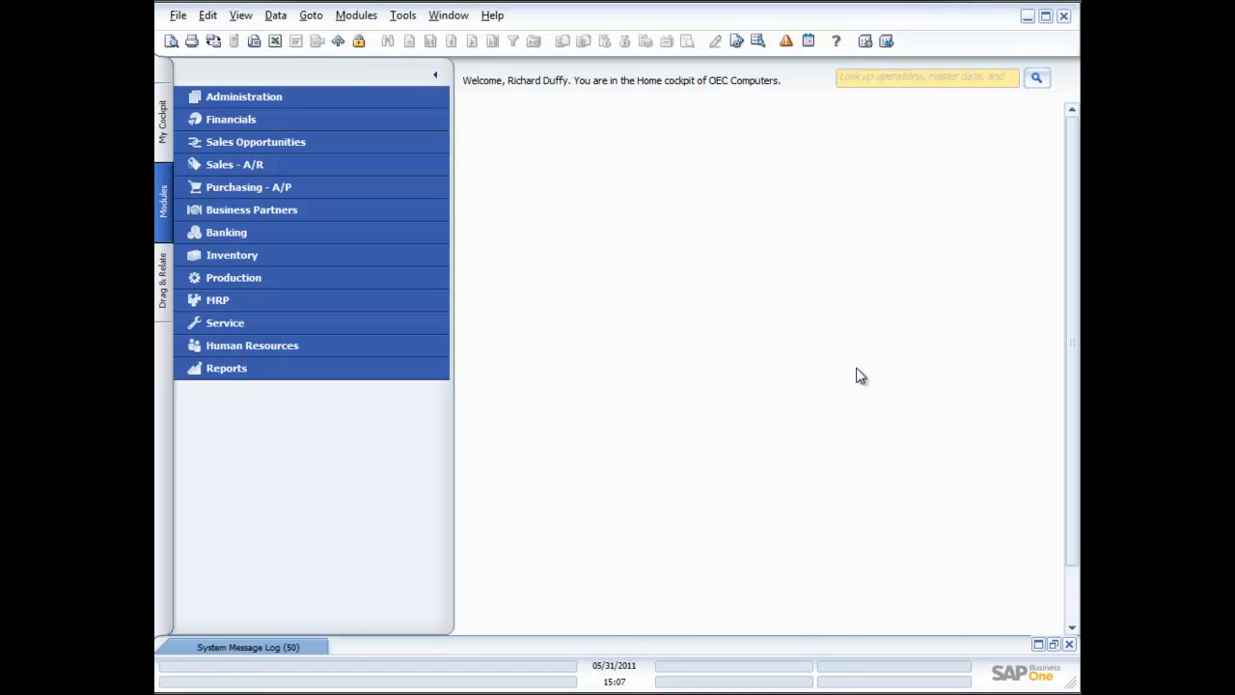
Open the inventory Item Master Data and display the first item record, A00001 IBM Infoprint 1312.
click(238, 257)
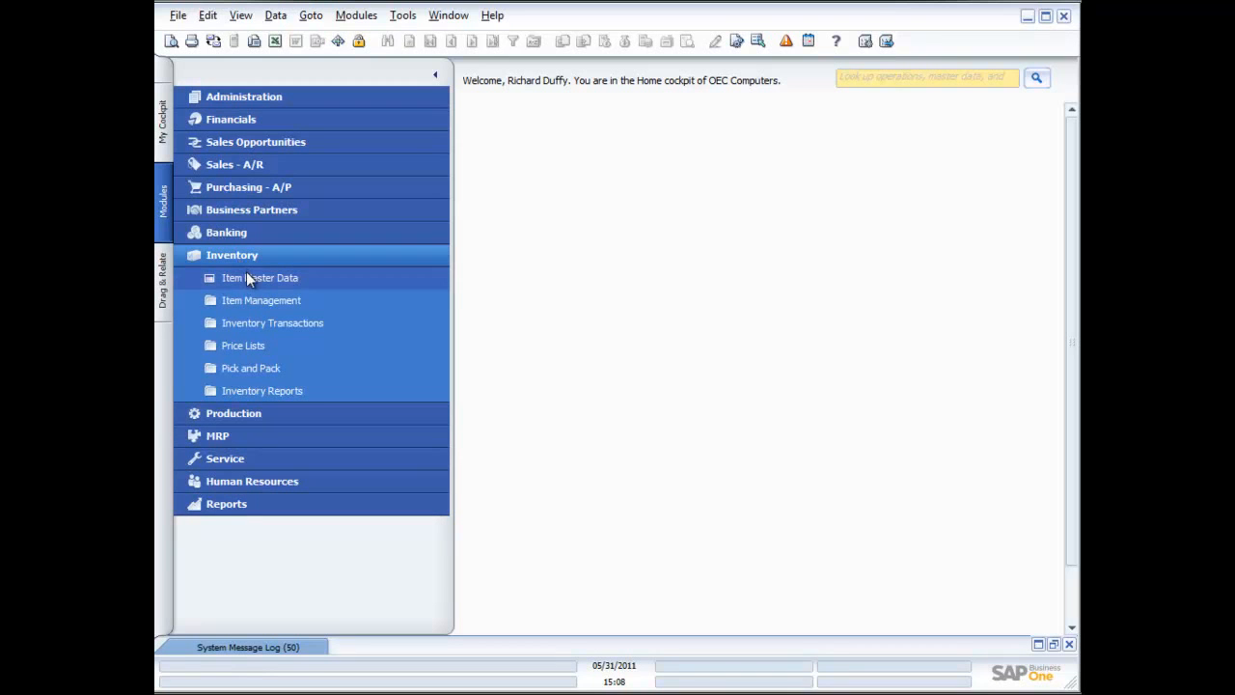
click(248, 277)
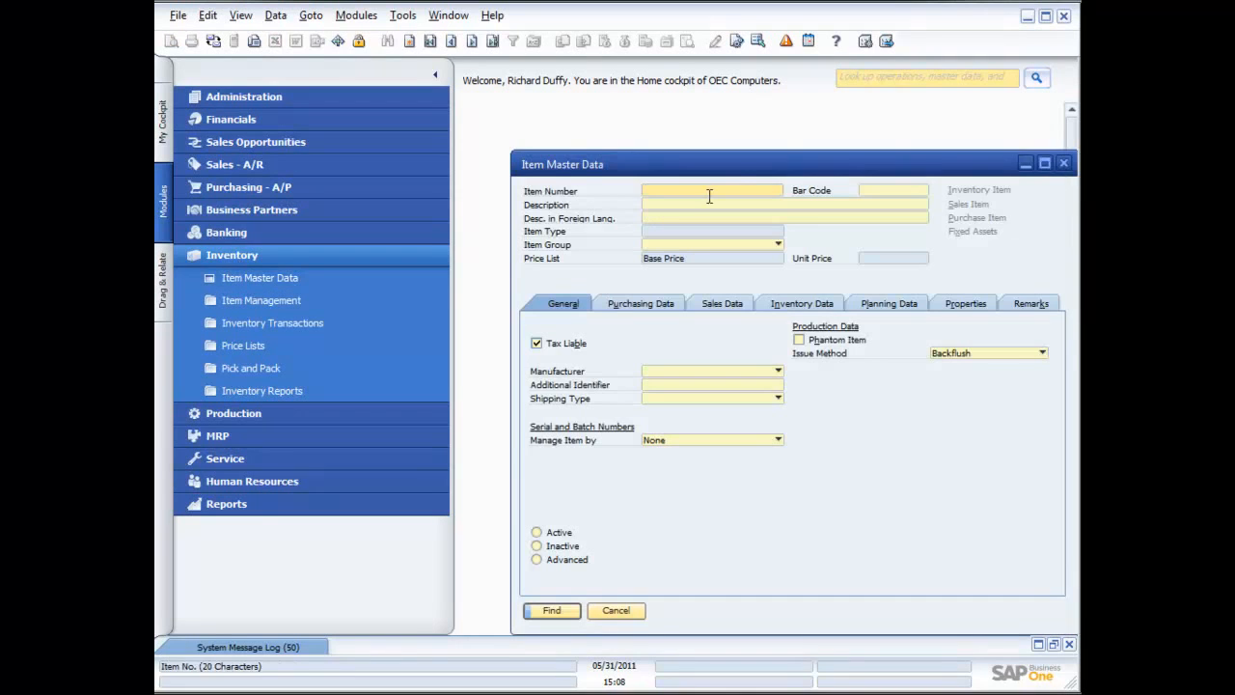
drag(730, 171, 678, 132)
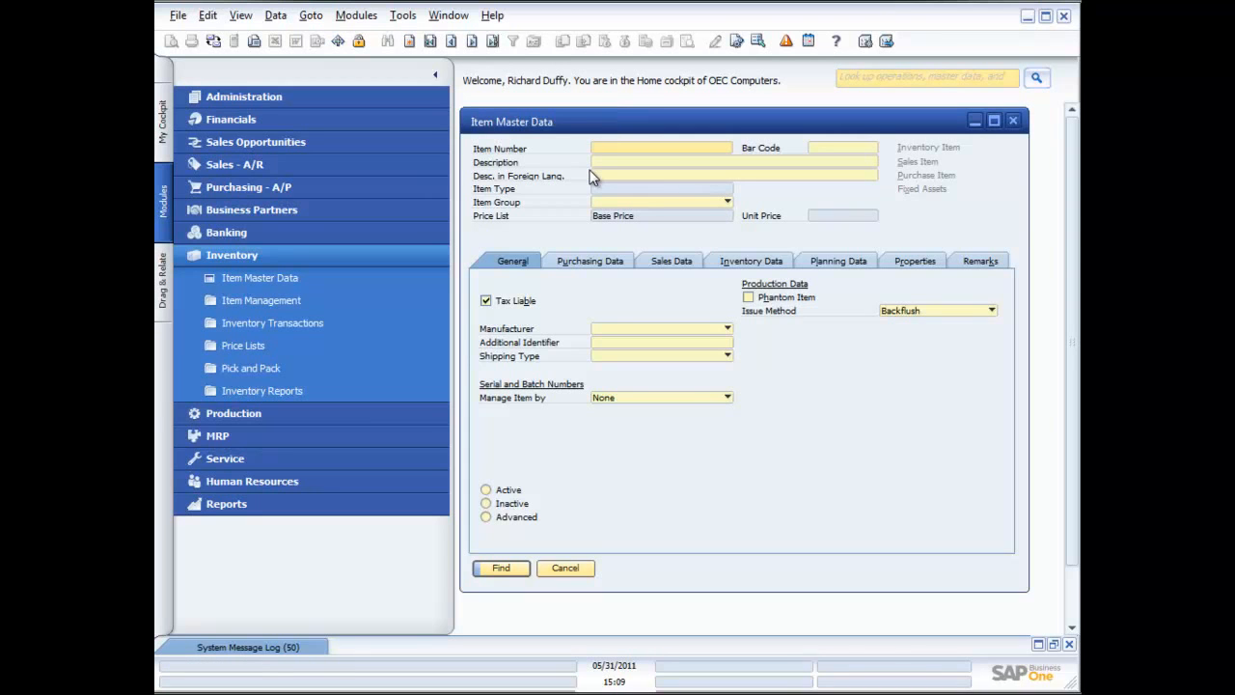
click(432, 40)
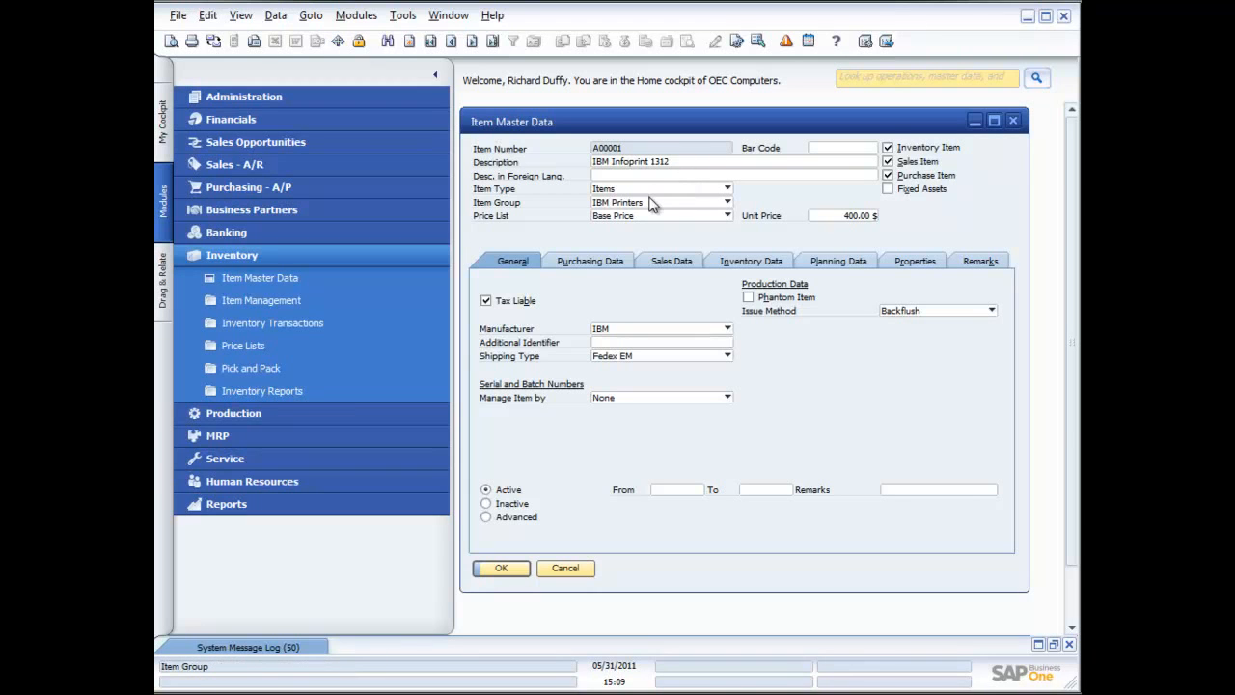
Examine the item's type, the available item groups, the item category flags and the manufacturer choices.
click(729, 193)
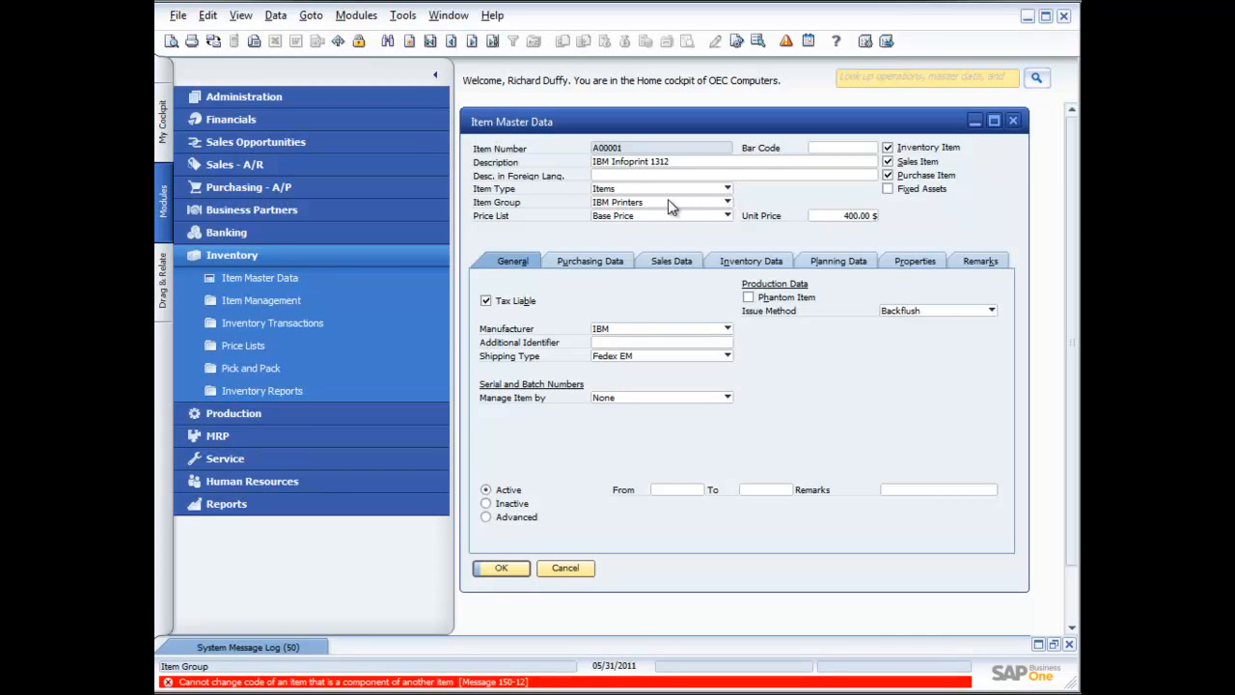
click(727, 205)
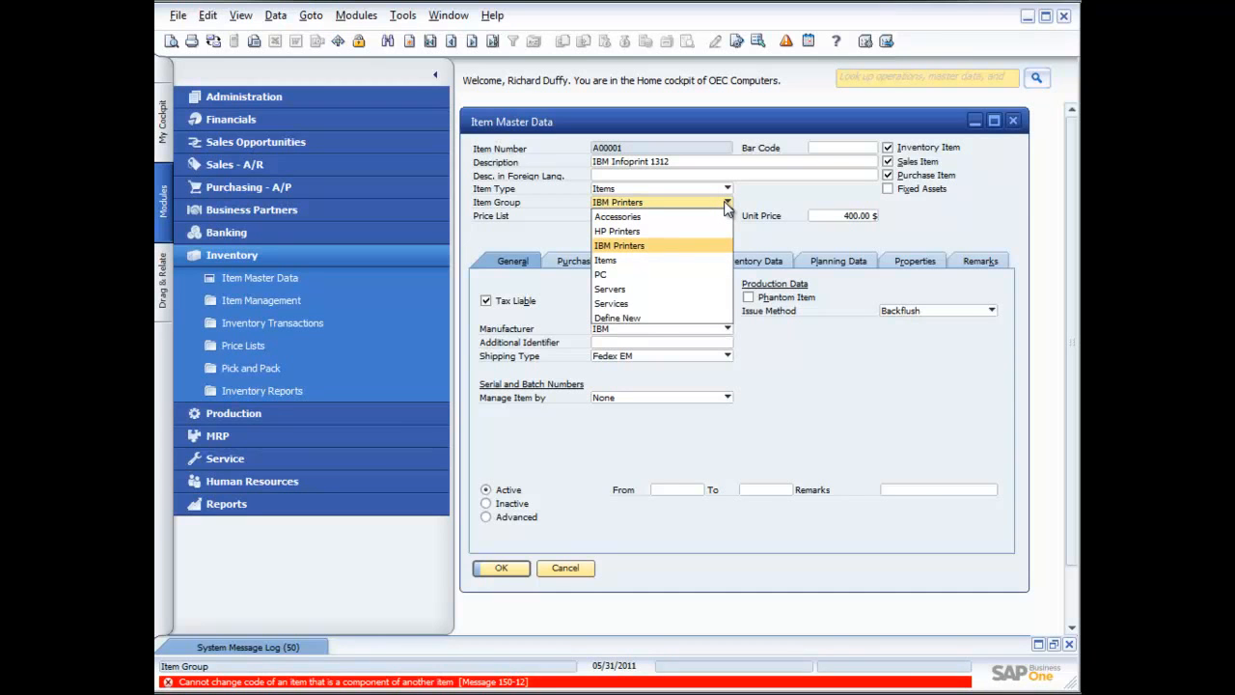
click(784, 206)
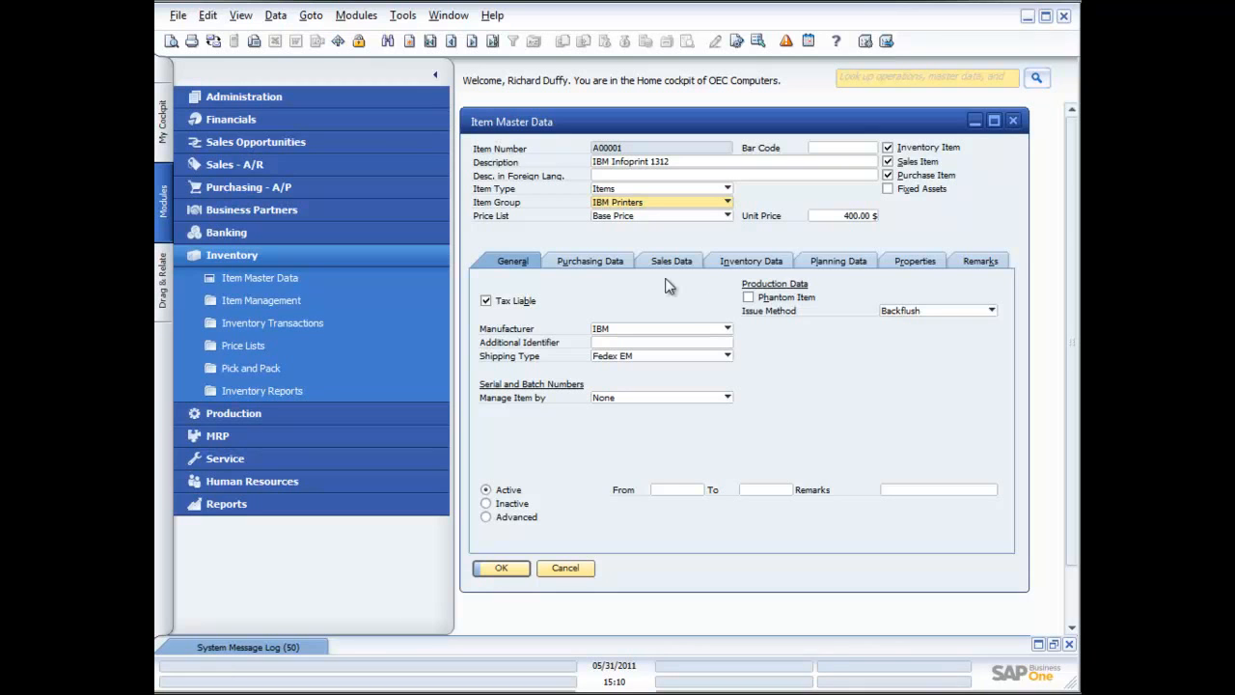
click(888, 175)
click(726, 329)
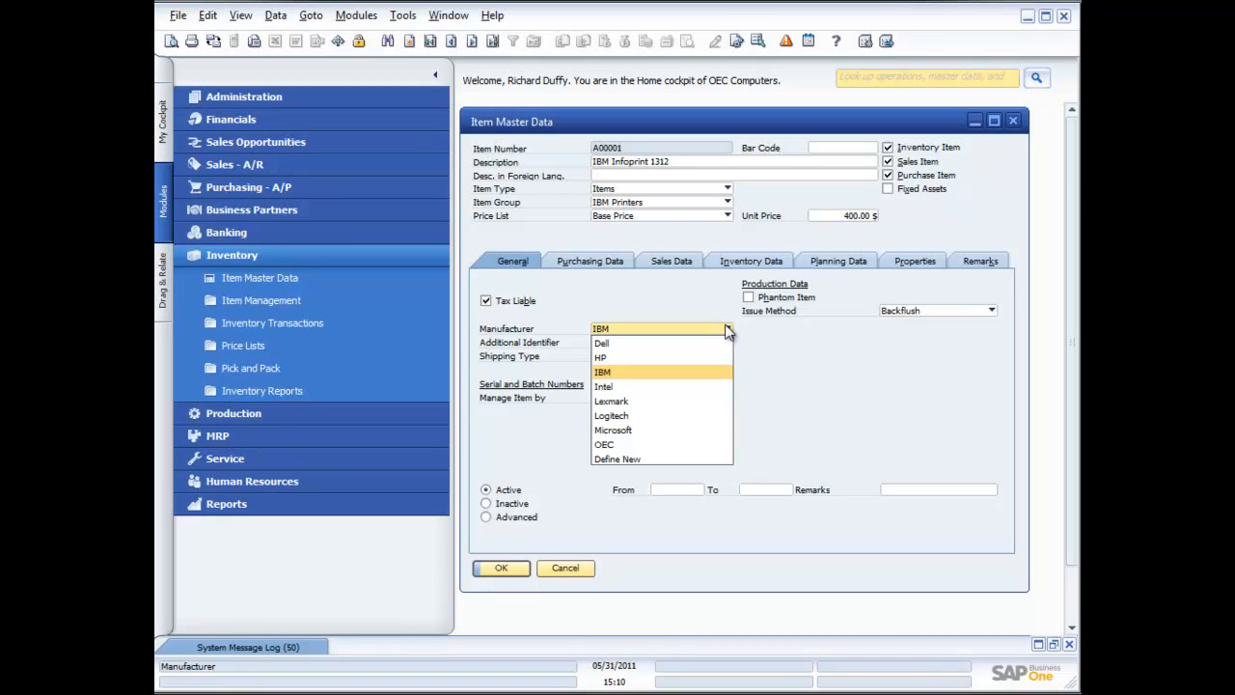
click(801, 374)
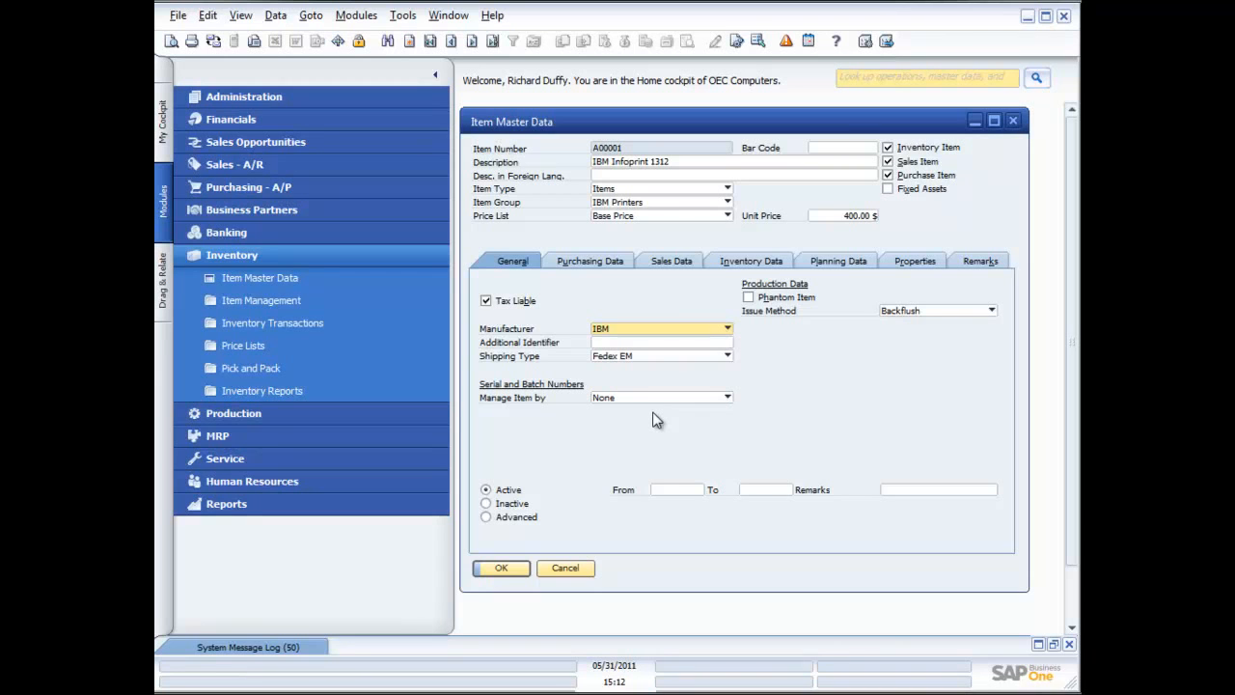
Compare the item's purchasing and sales details, including units of measure and dimensions, and review its inventory data.
click(591, 262)
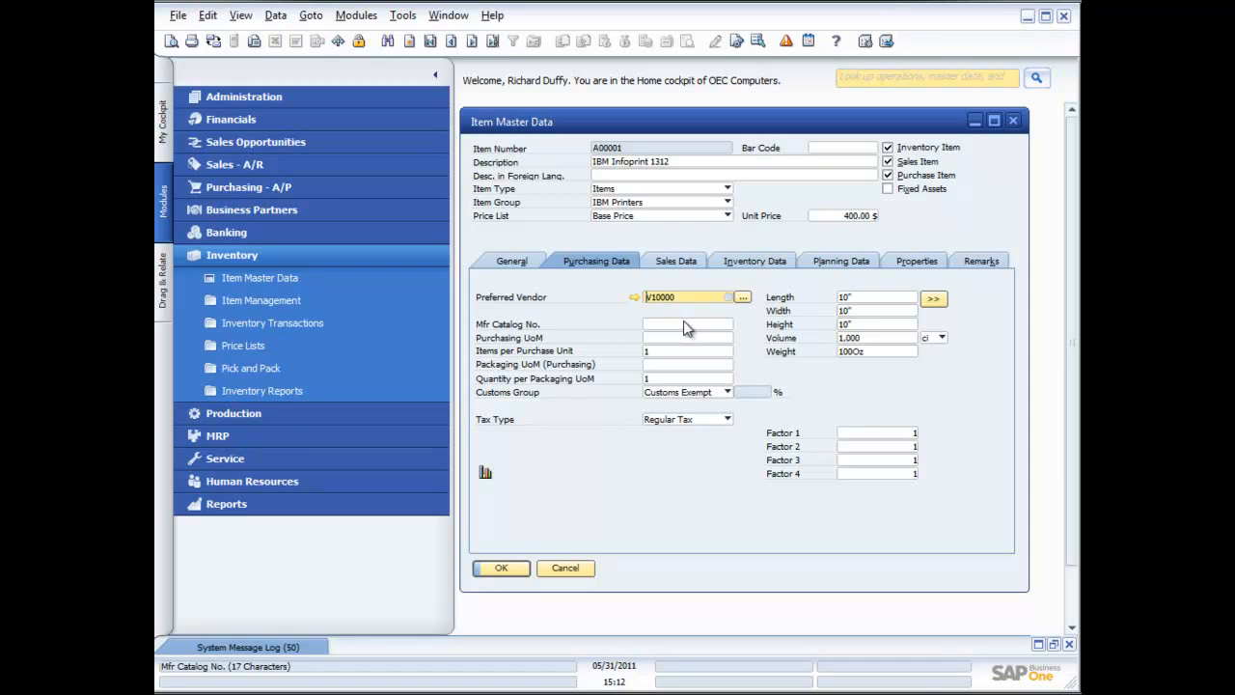
click(672, 262)
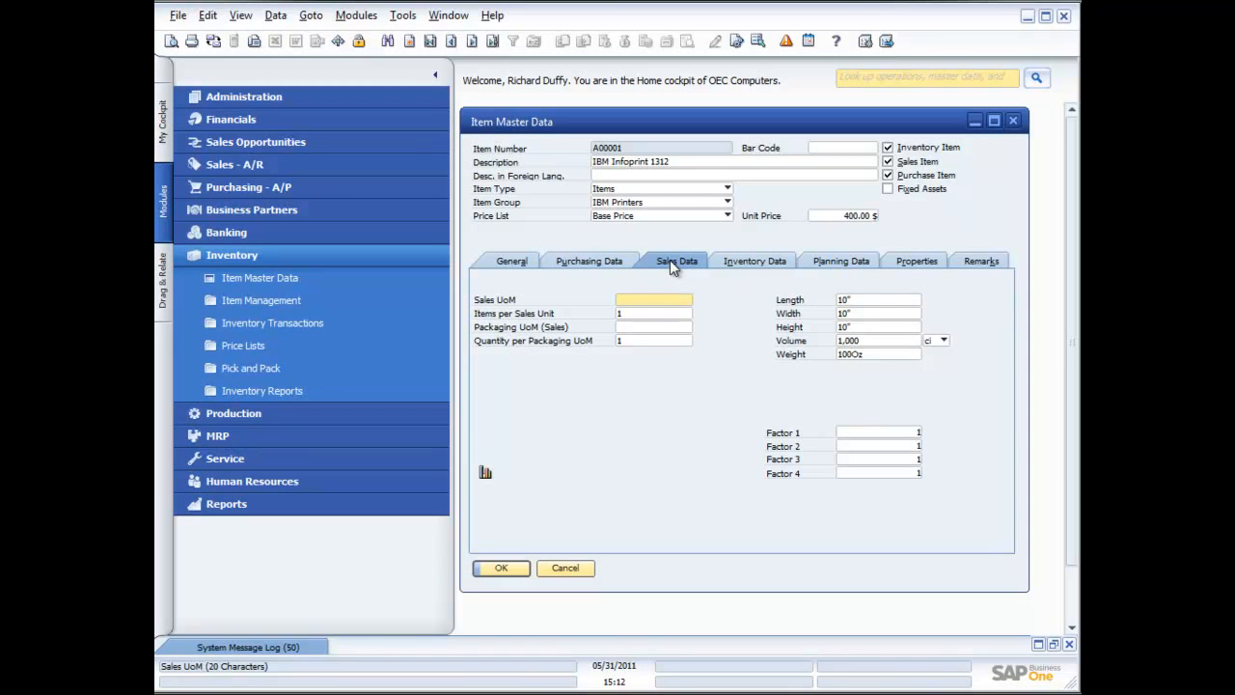
click(592, 264)
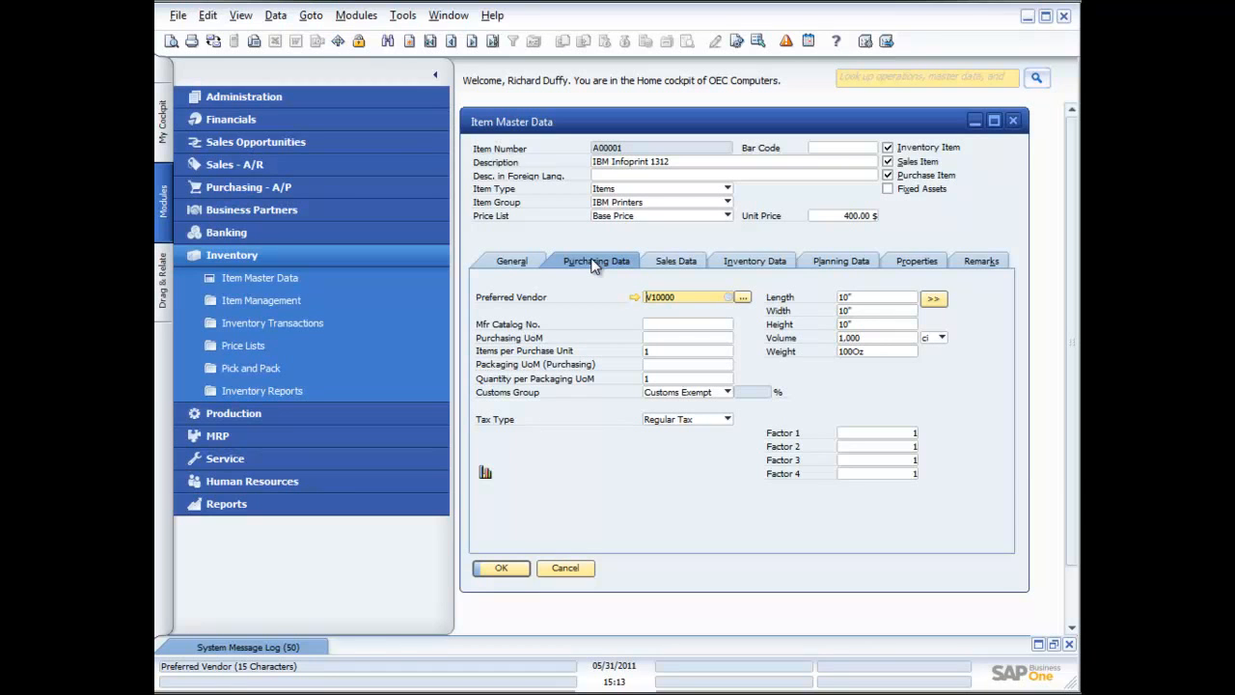
click(683, 263)
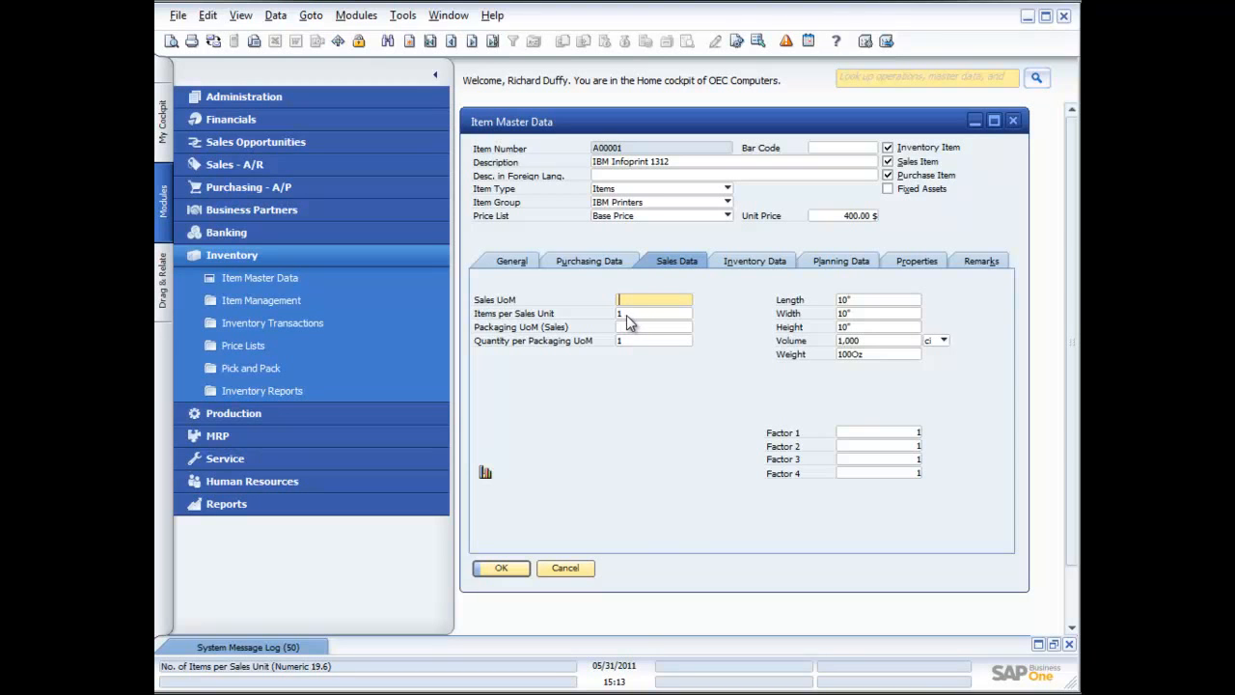
click(758, 261)
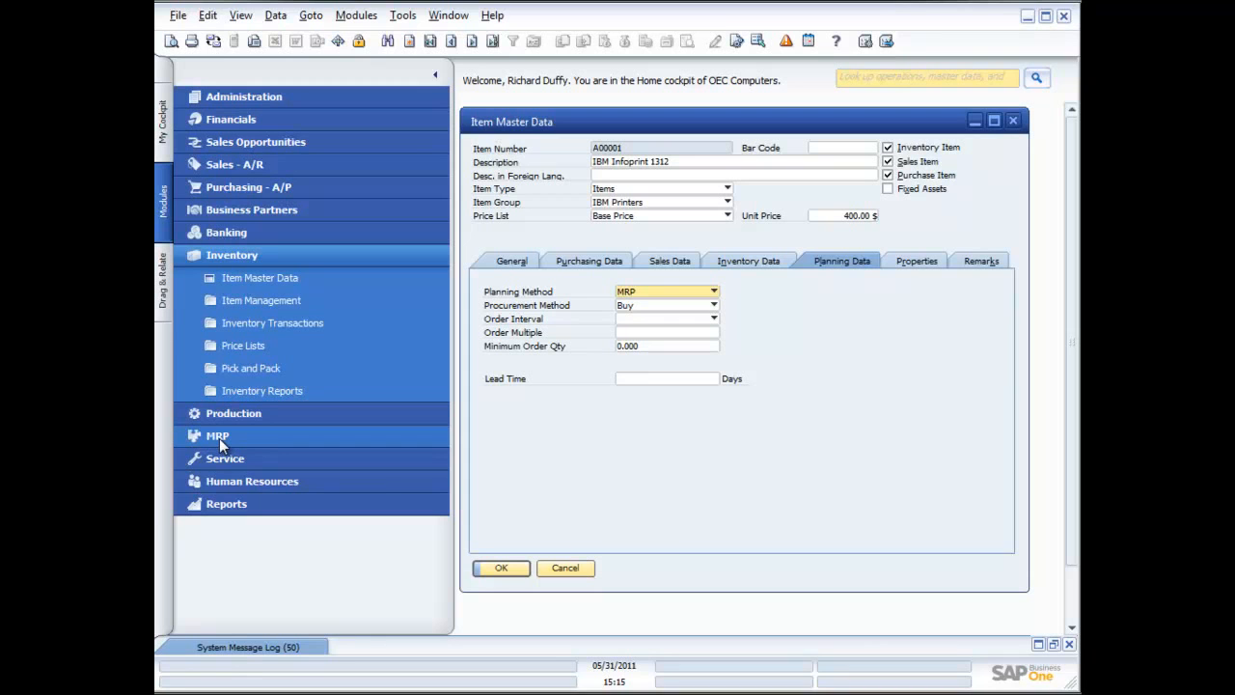
Examine the planning method and procurement method options in the item's planning data.
click(713, 291)
click(710, 305)
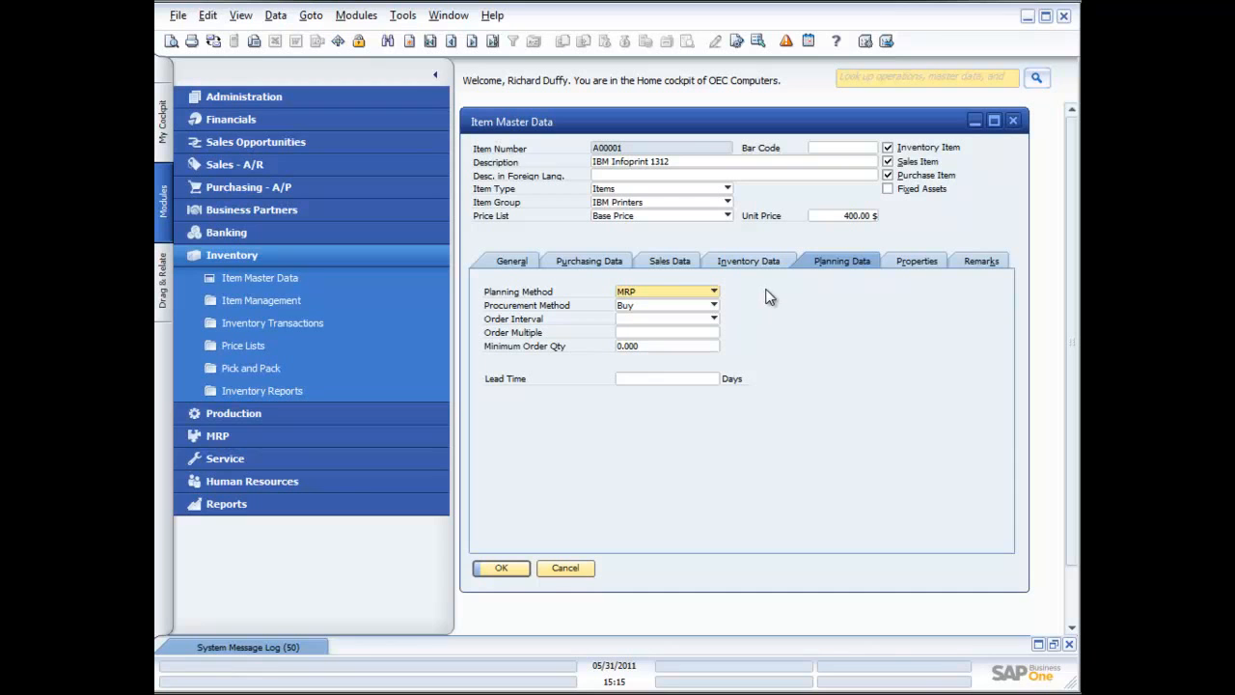
click(715, 307)
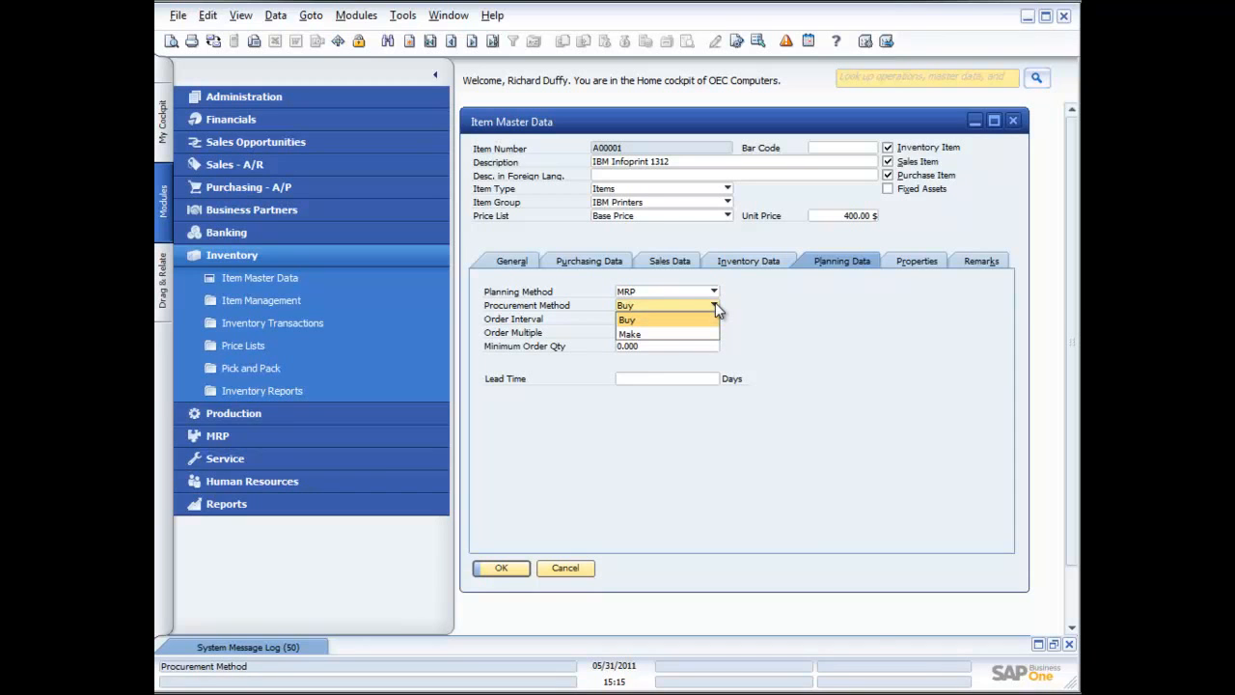
click(781, 322)
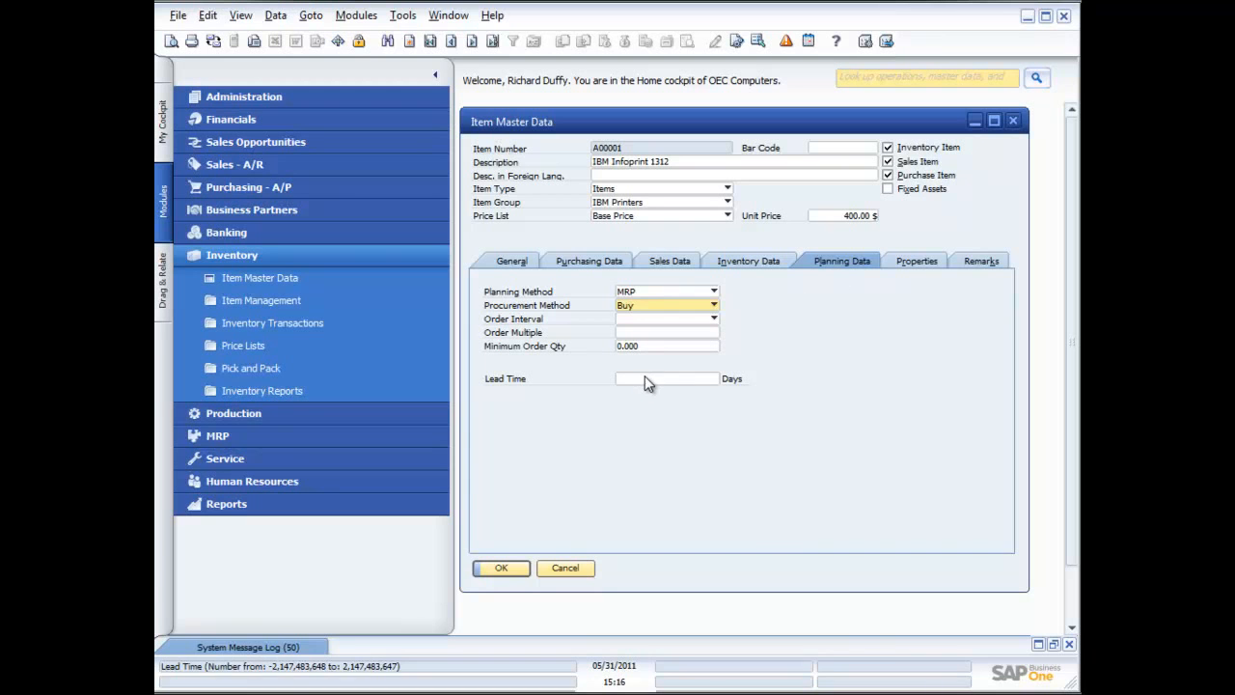
Review the item's full property list and its remarks and picture area, and return to the general details.
click(926, 264)
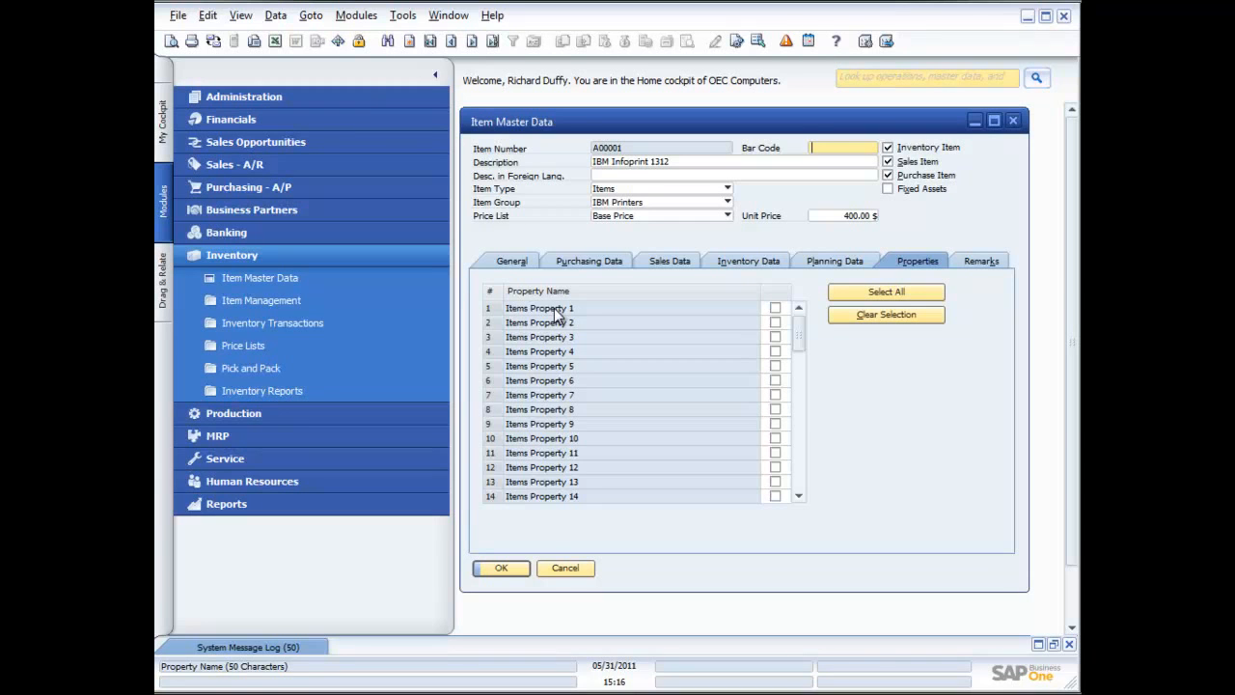
drag(797, 330, 803, 490)
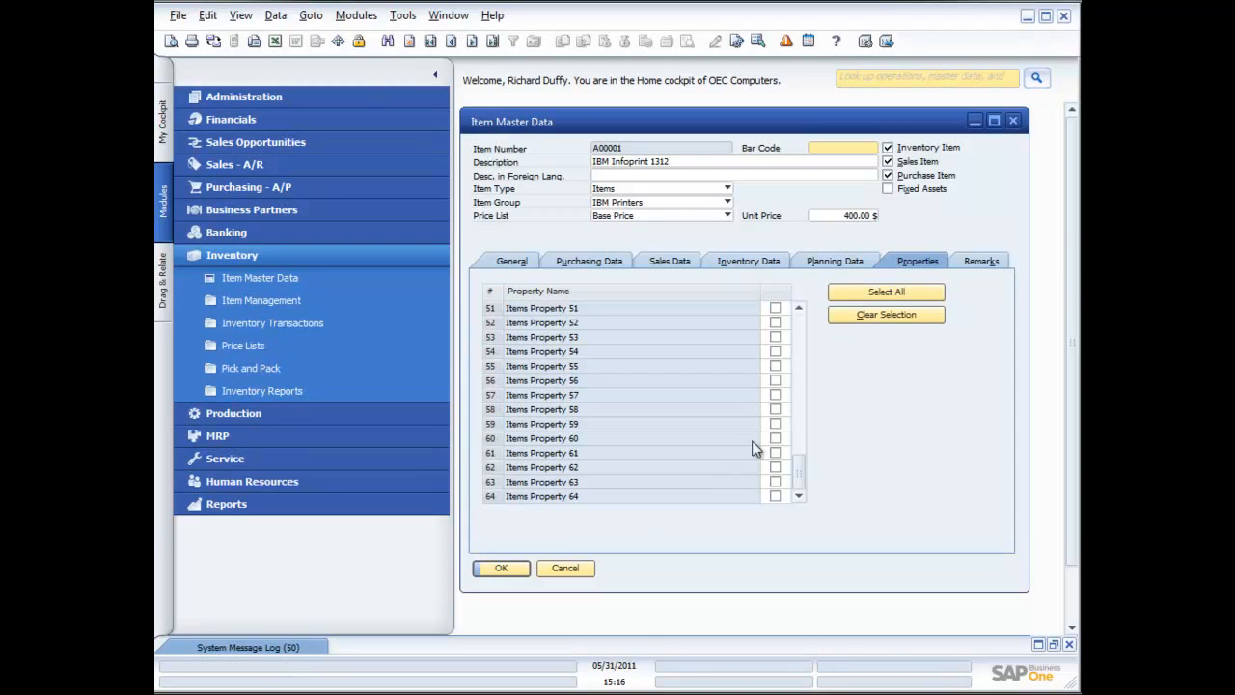
click(981, 261)
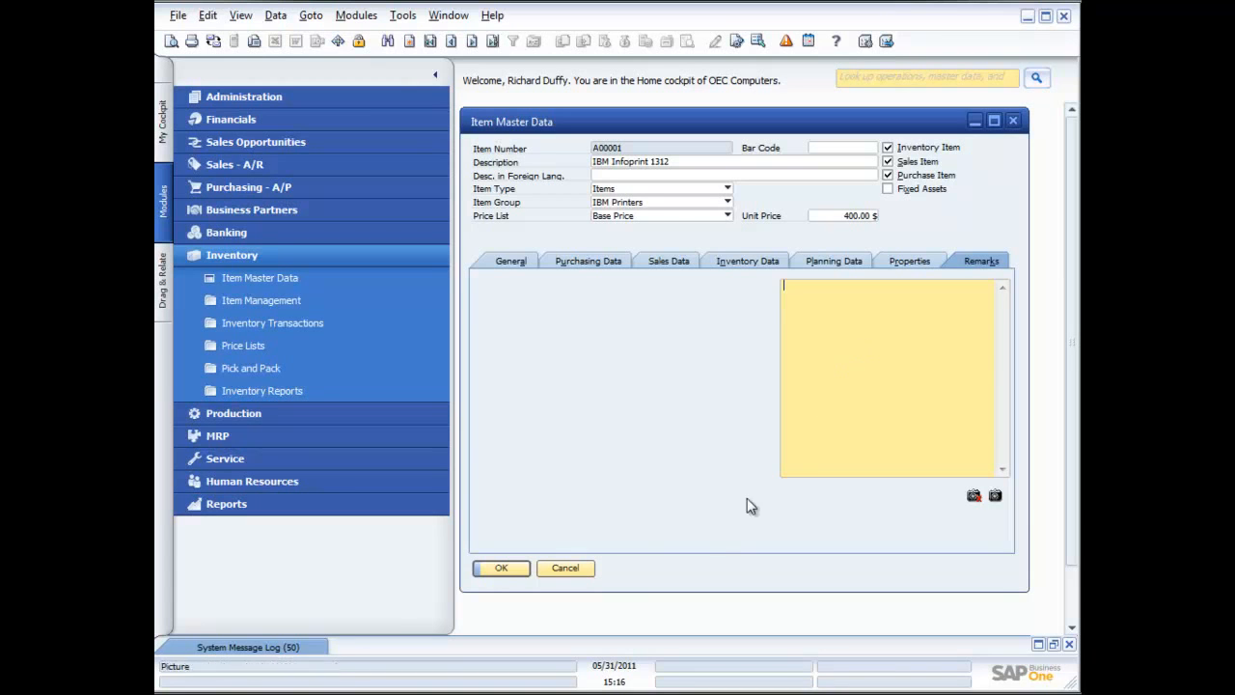
click(508, 264)
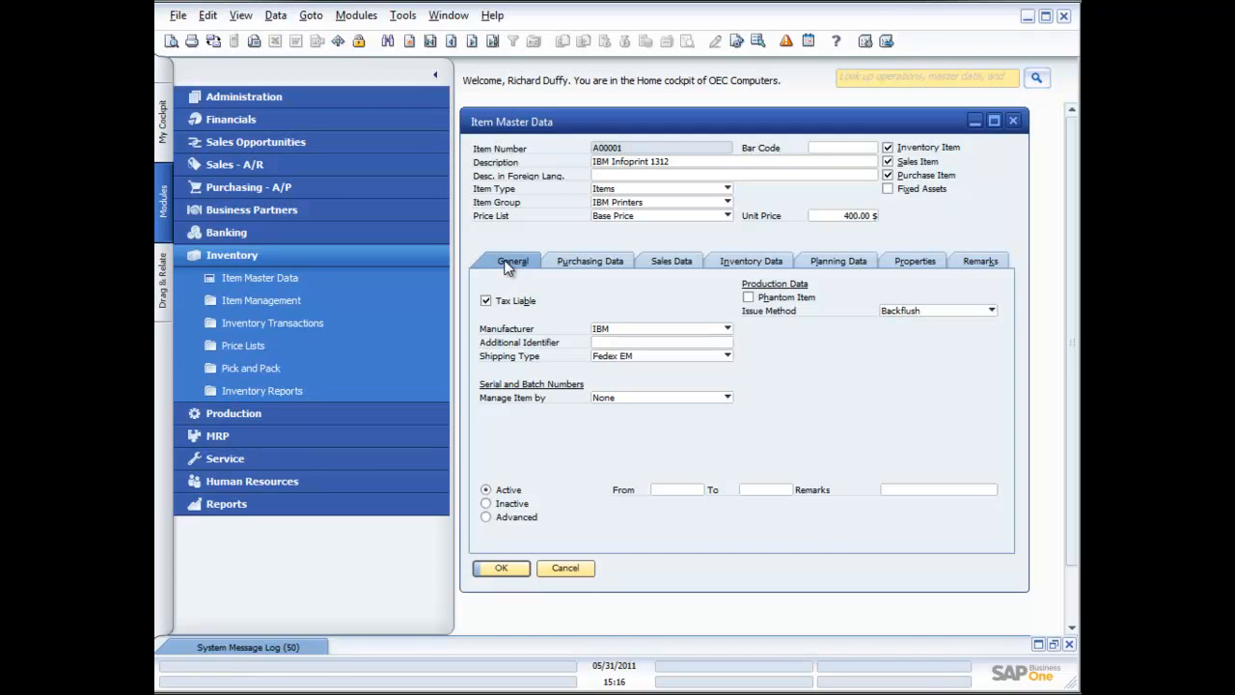
Open the Price Lists window from the inventory module and move it clear of the item record.
click(261, 300)
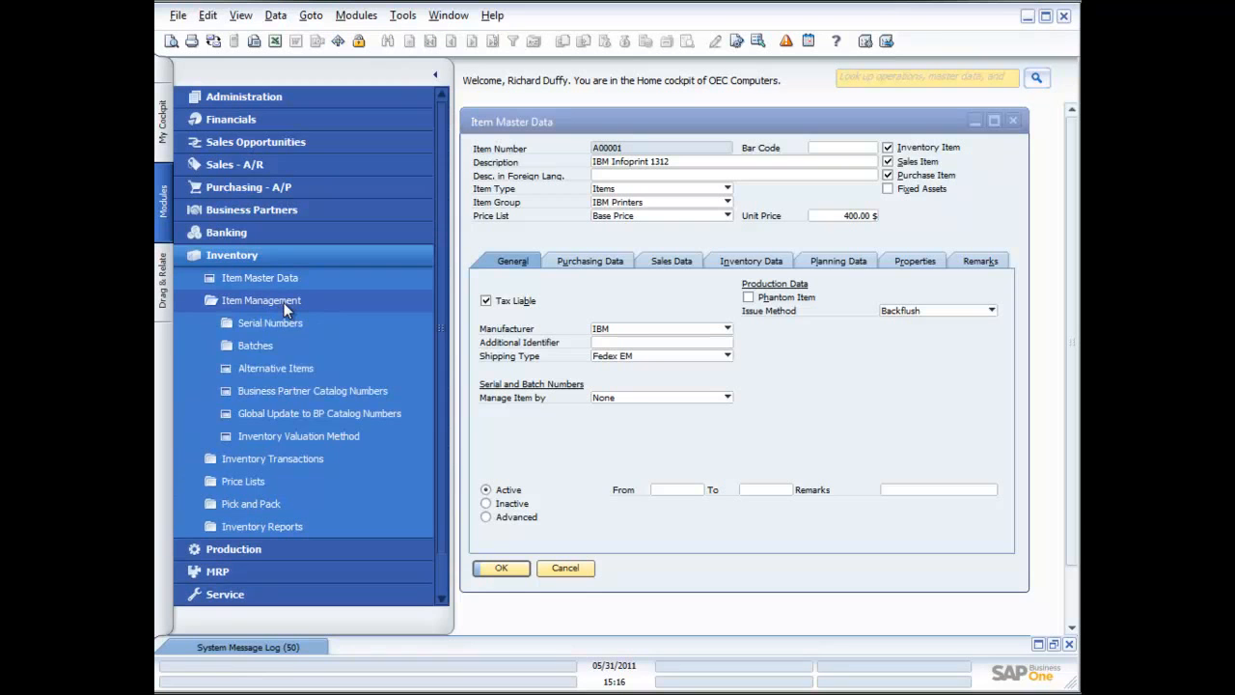
click(285, 307)
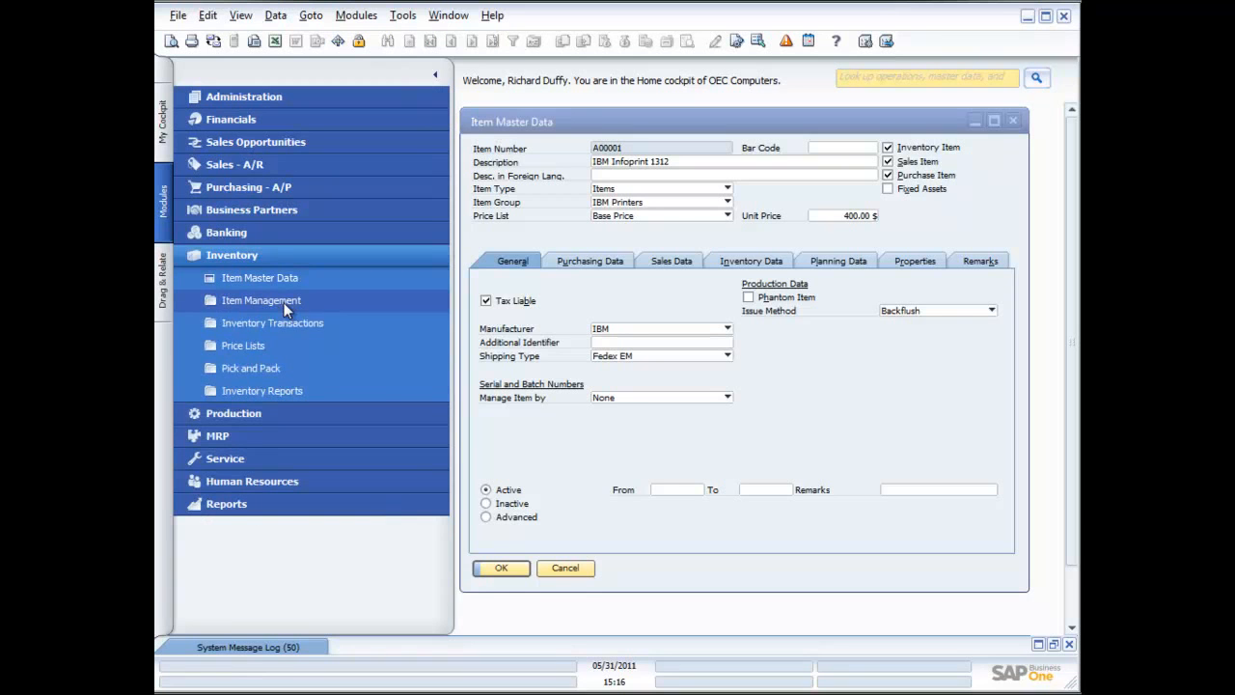
click(256, 346)
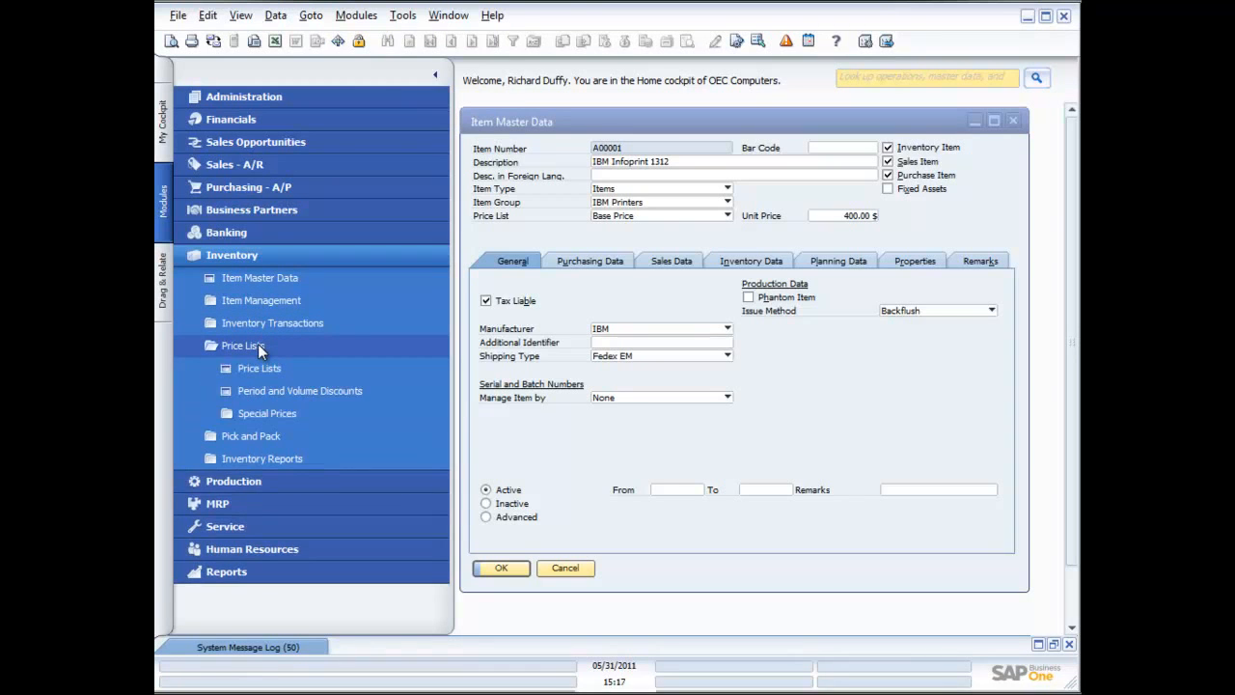
click(260, 367)
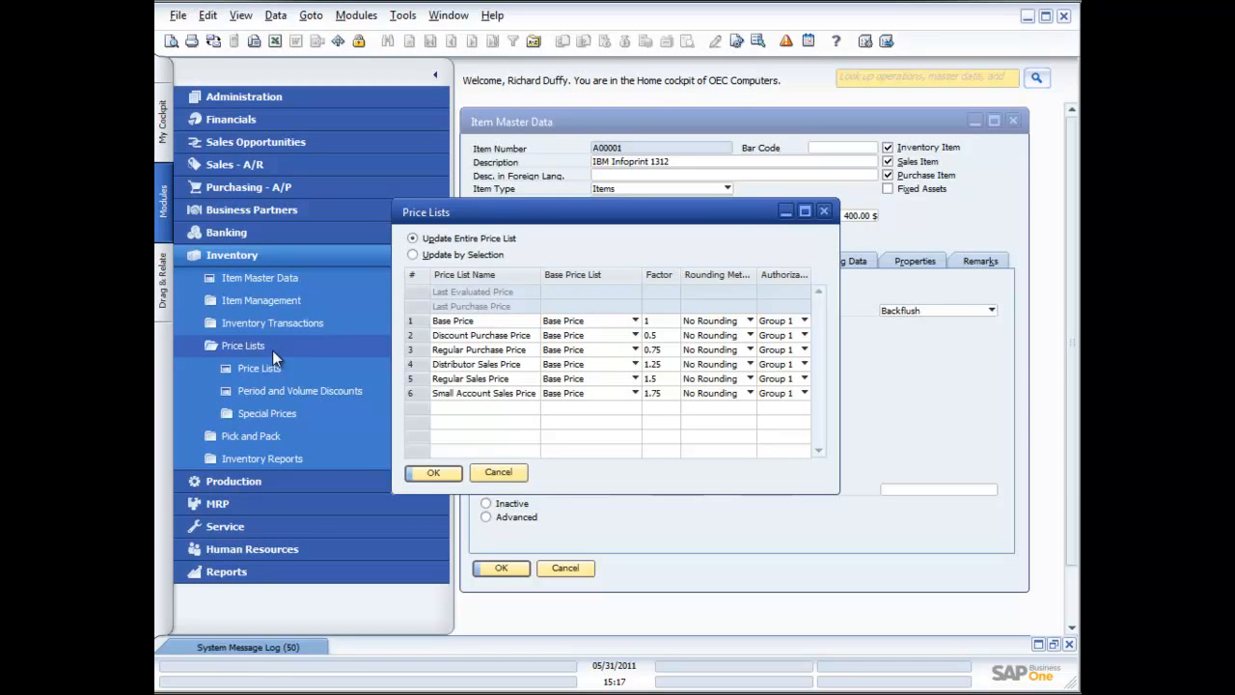
drag(536, 220, 404, 289)
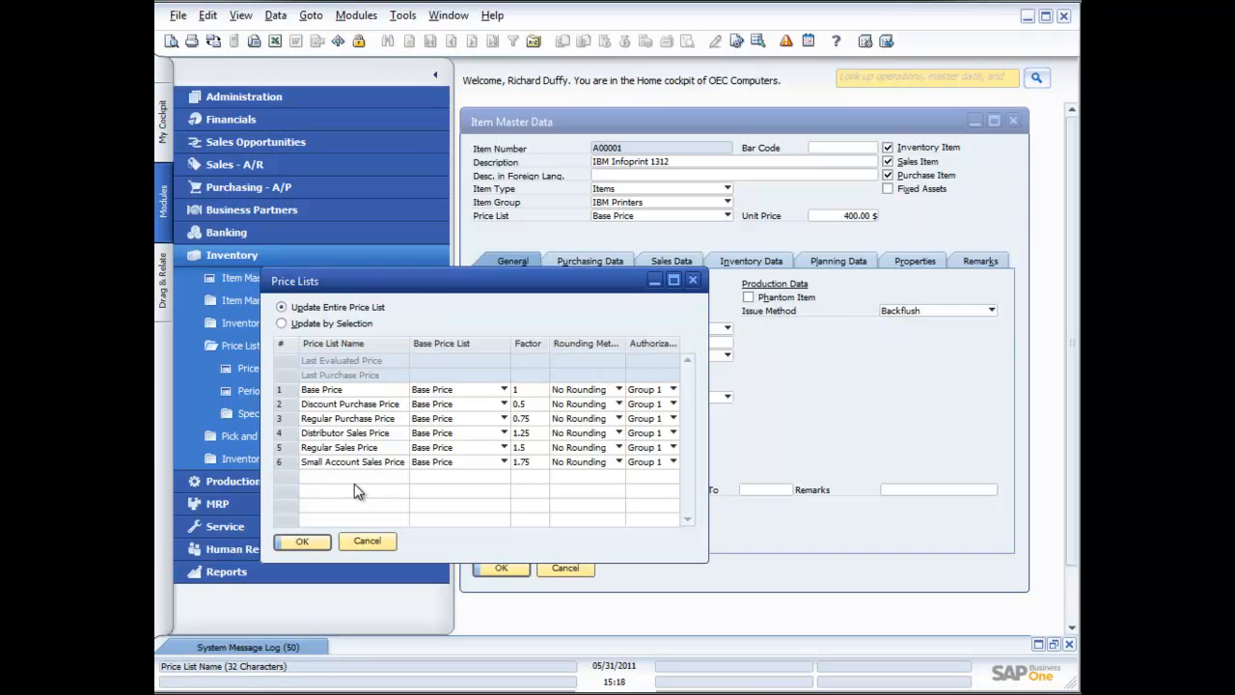
Inspect the item prices in the Distributor Sales Price list with the Manual column widened, and close the price list windows without changes.
double_click(287, 461)
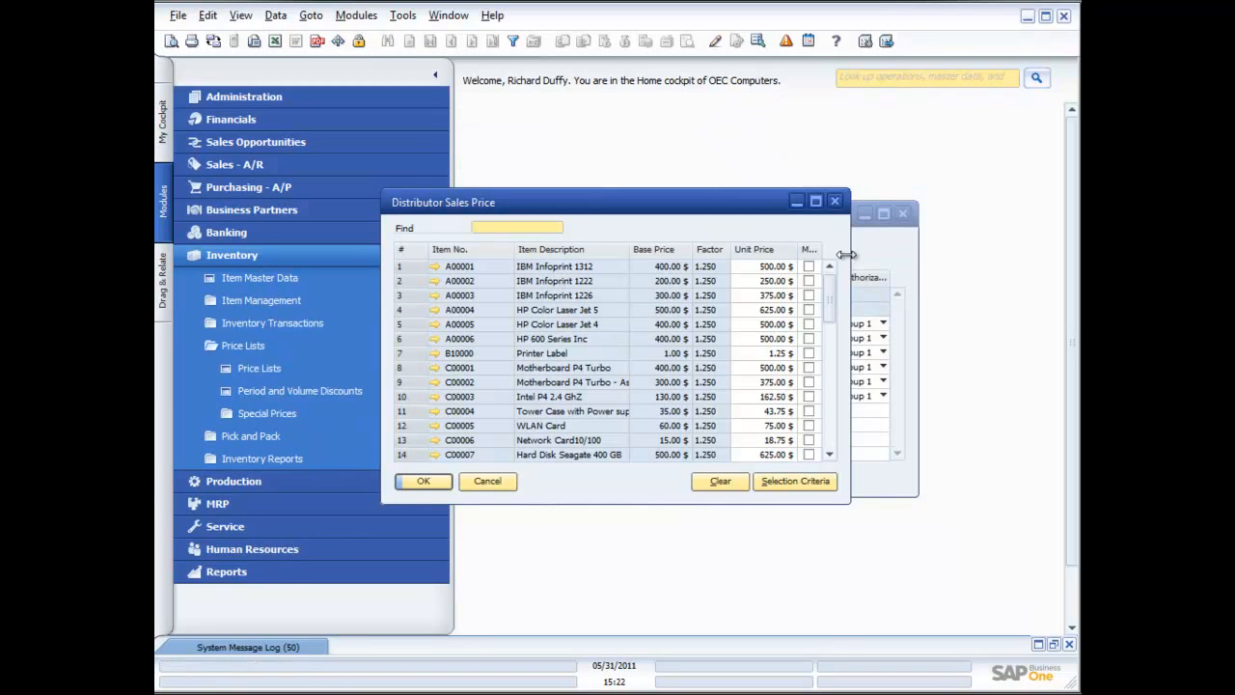
drag(850, 259, 922, 256)
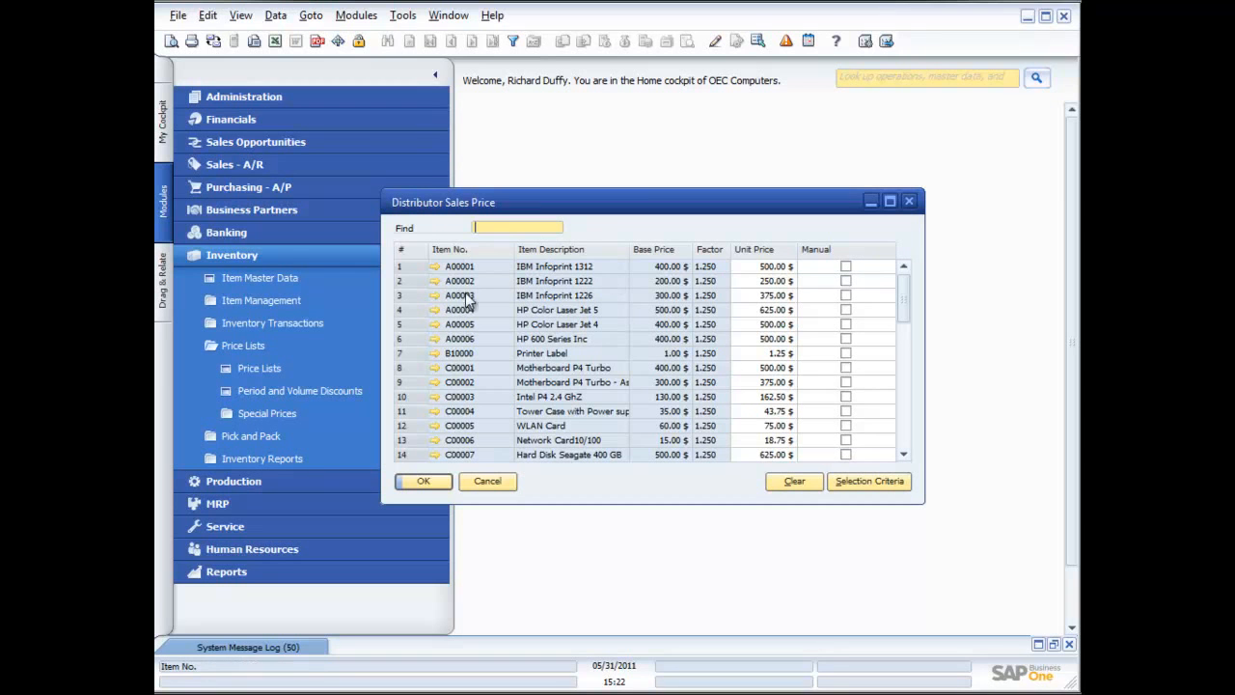
click(778, 269)
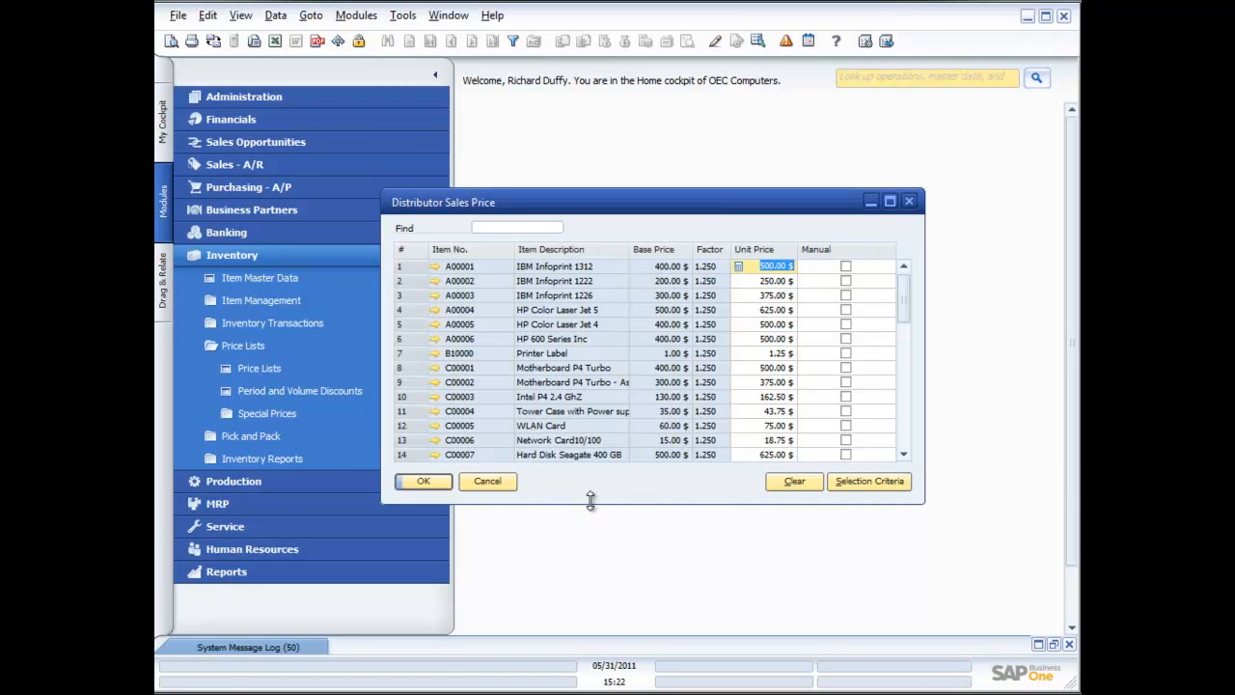
click(485, 482)
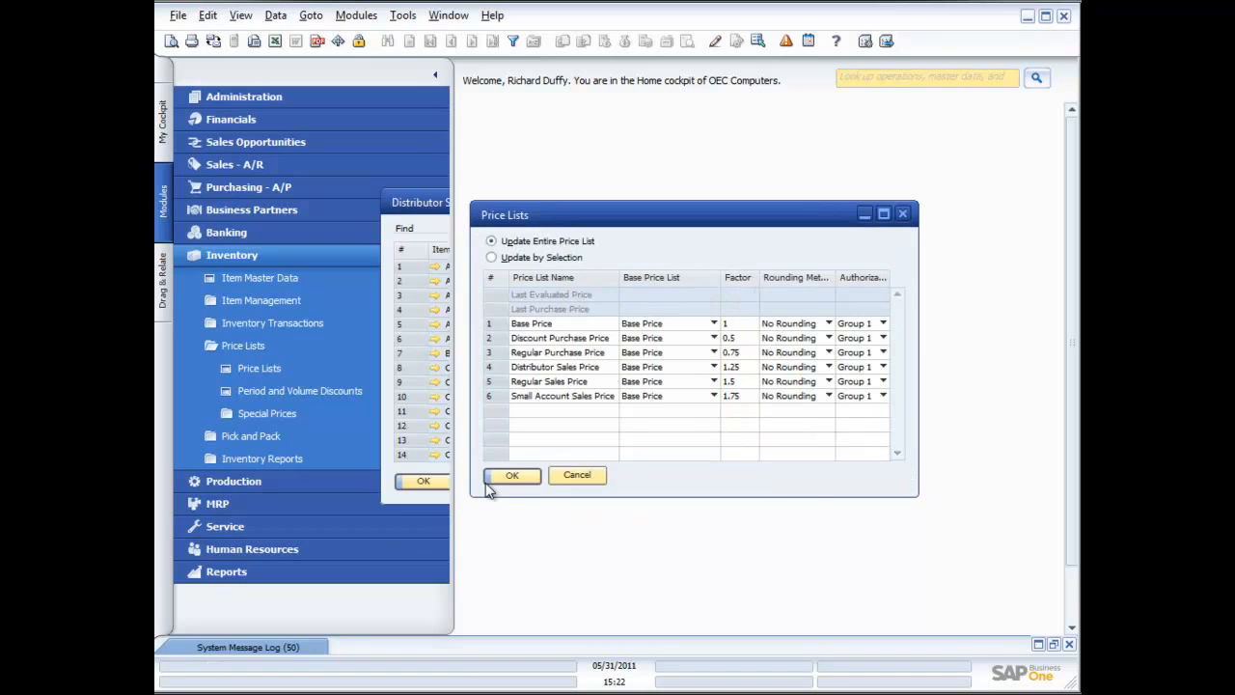
click(580, 474)
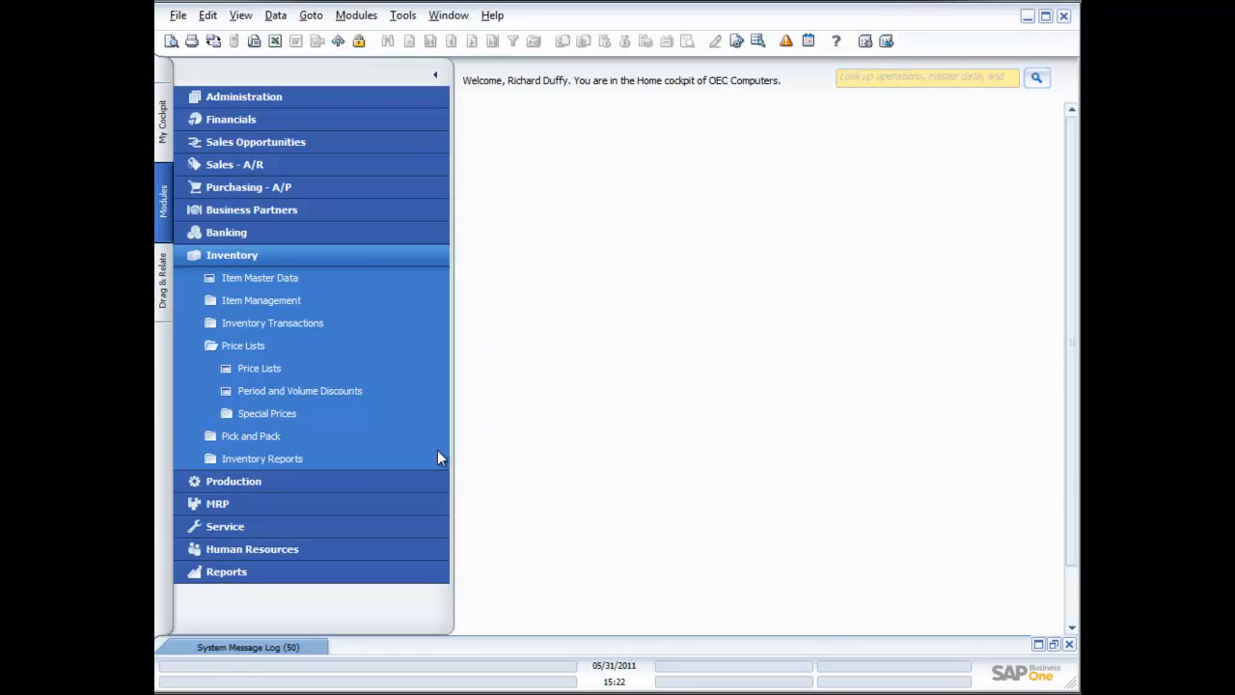
Open Period and Volume Discounts, choose the Small Account Sales Price list, and add item A00001 to the first row.
click(322, 389)
drag(615, 236, 693, 171)
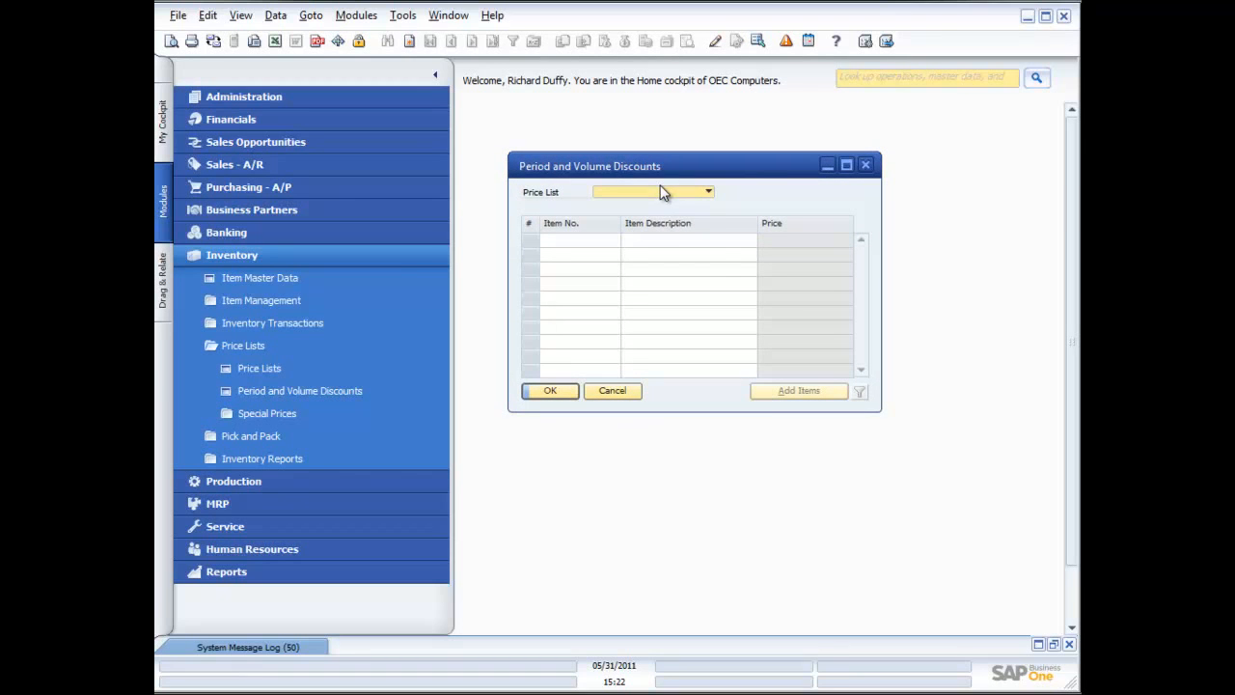
click(709, 193)
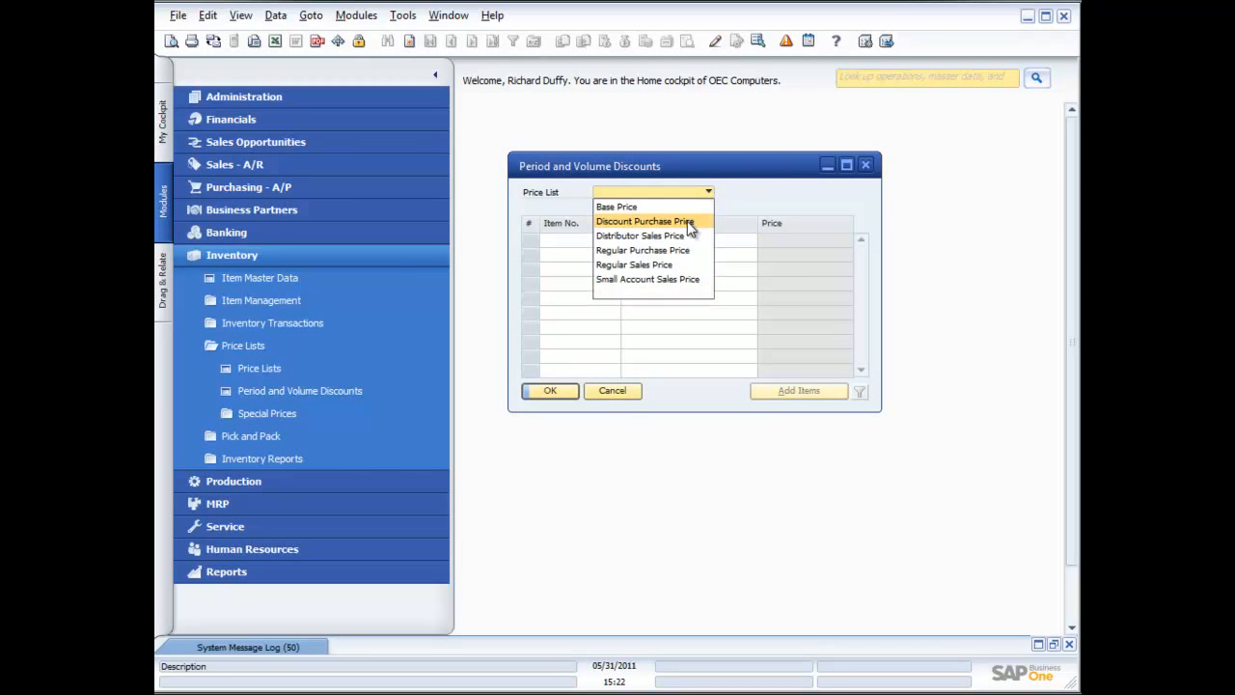
click(664, 280)
click(610, 240)
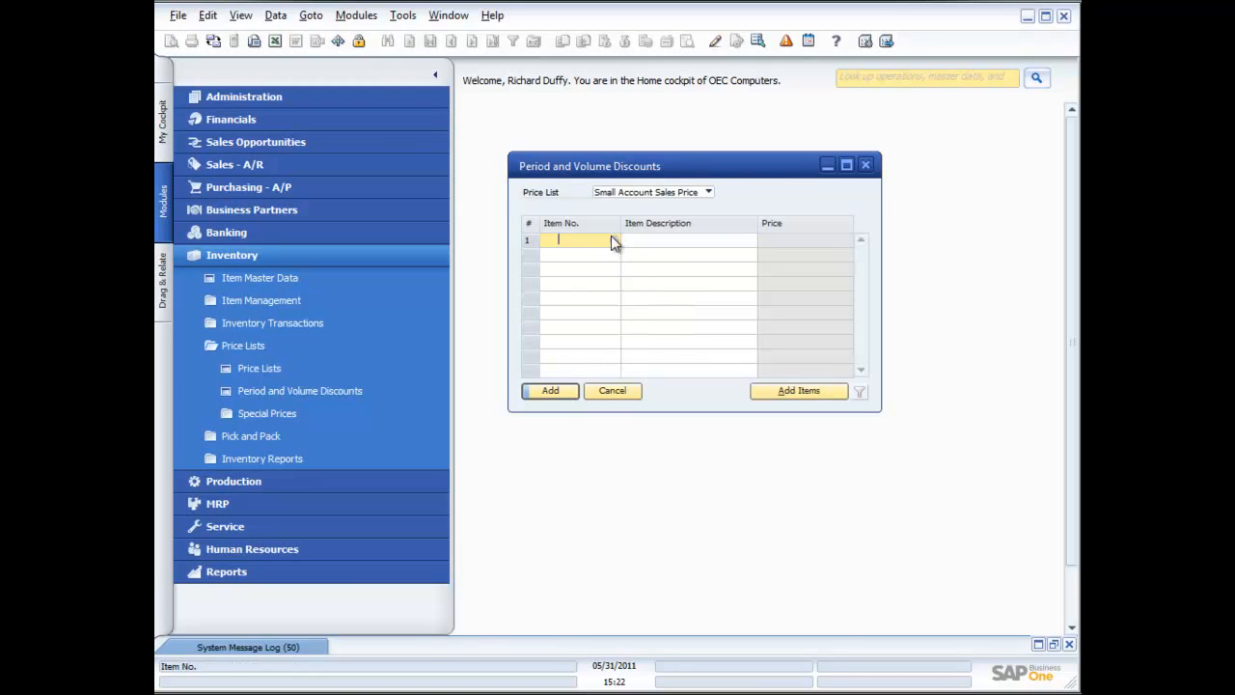
click(612, 239)
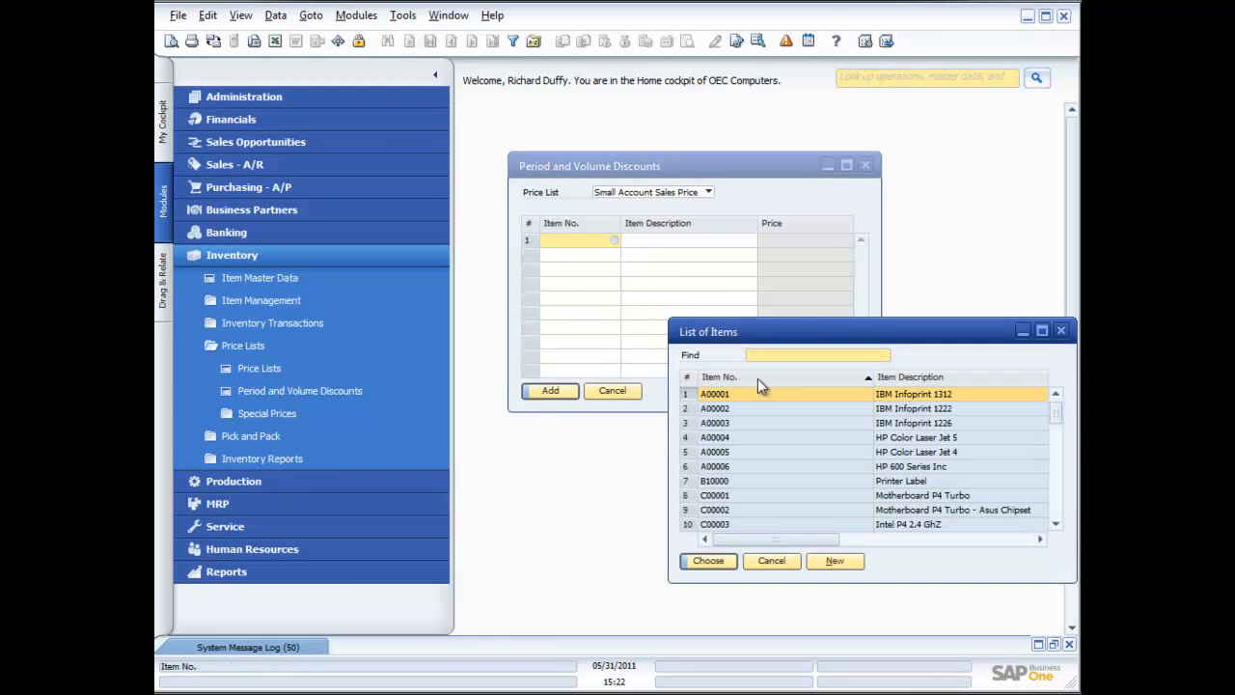
double_click(761, 394)
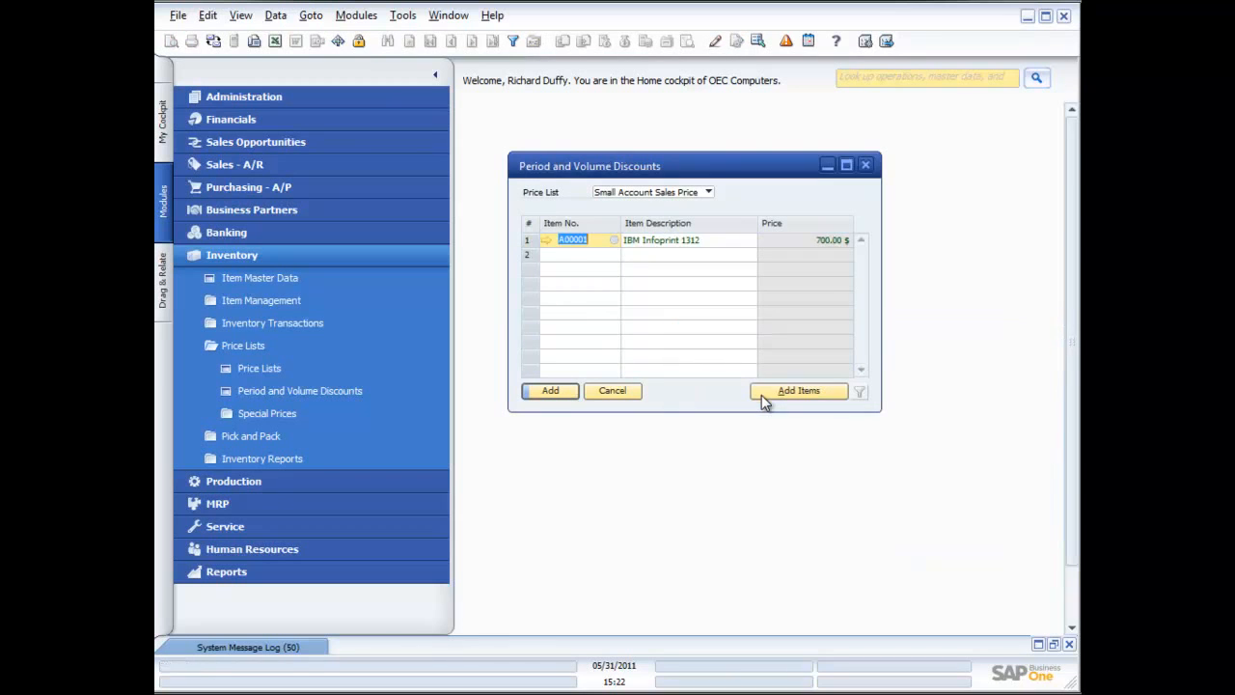
Open the period discounts for item A00001 and set the first row's valid-until date to 06/30/2011.
double_click(532, 239)
drag(373, 68, 466, 137)
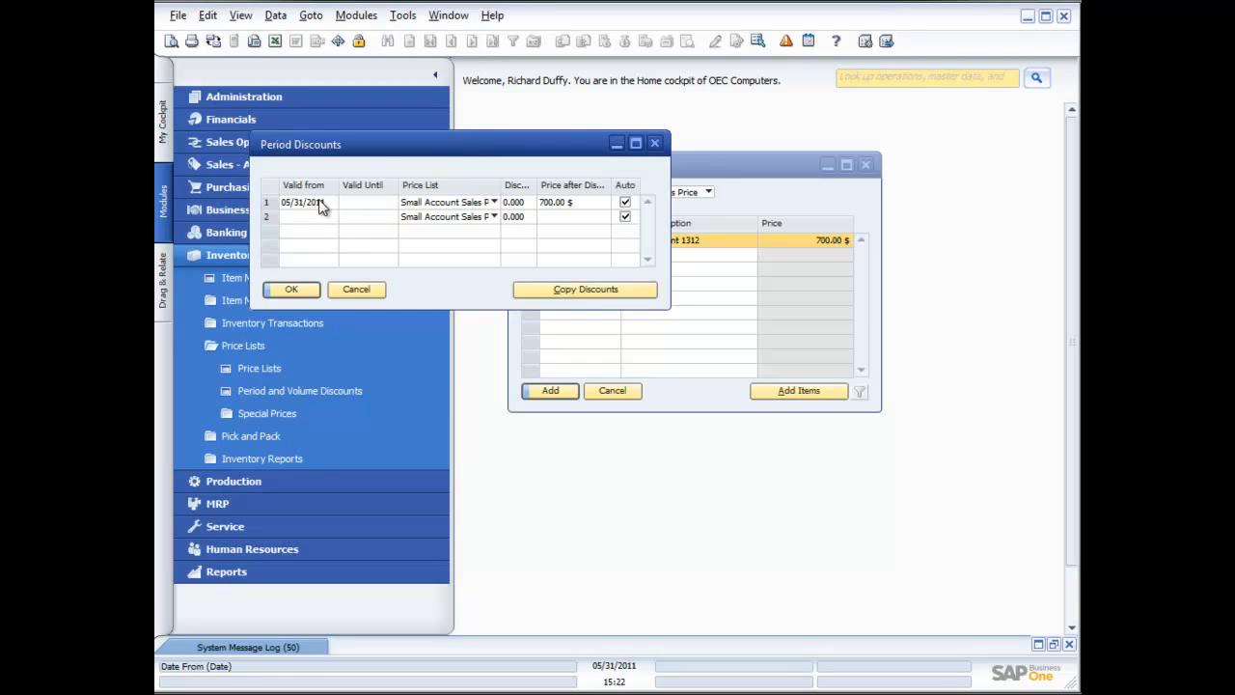
click(359, 207)
click(390, 202)
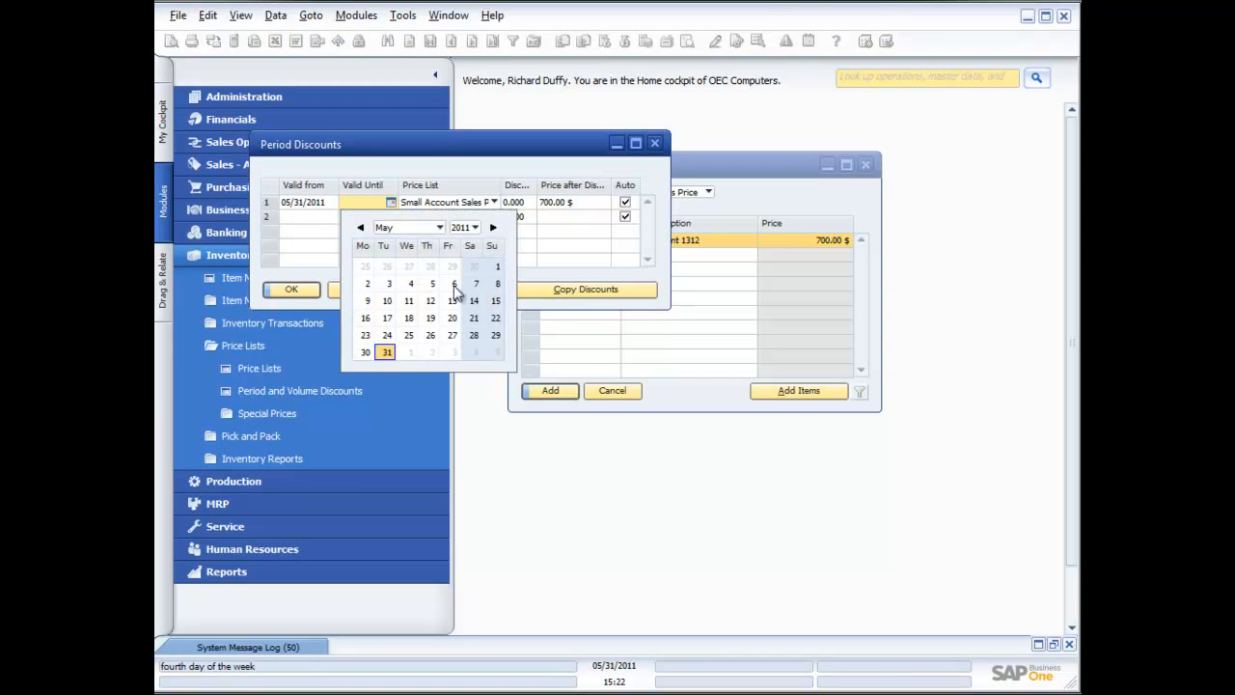
click(440, 227)
click(408, 318)
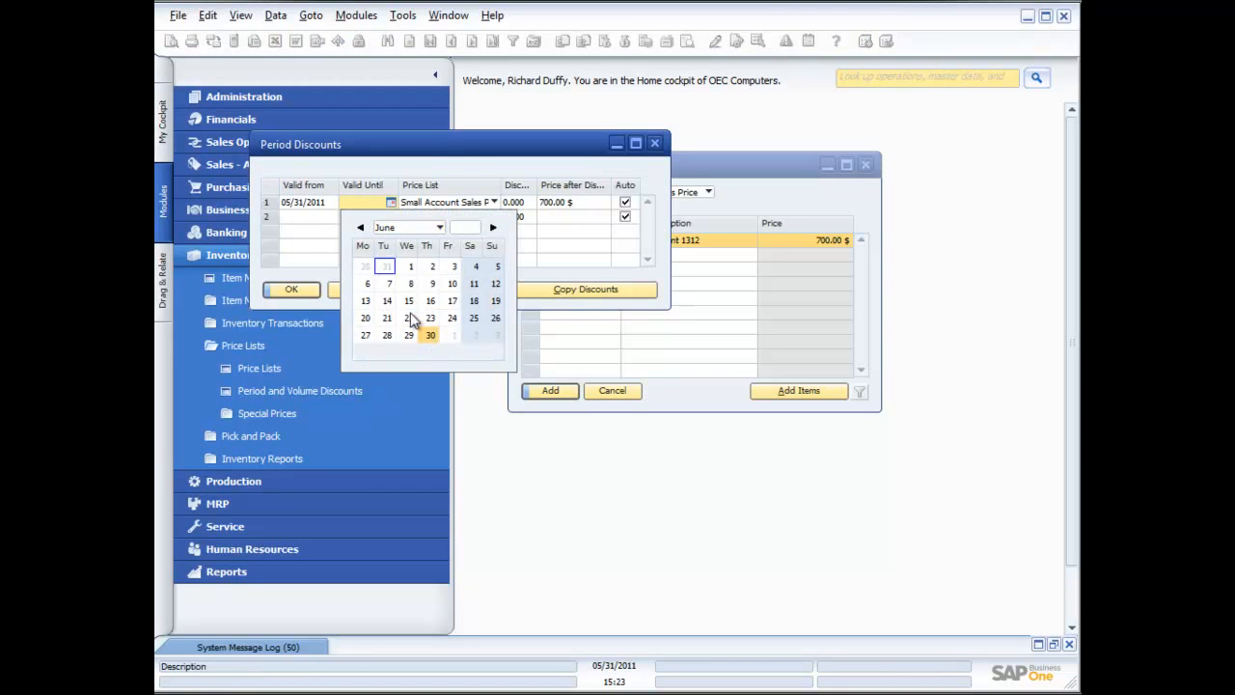
click(440, 338)
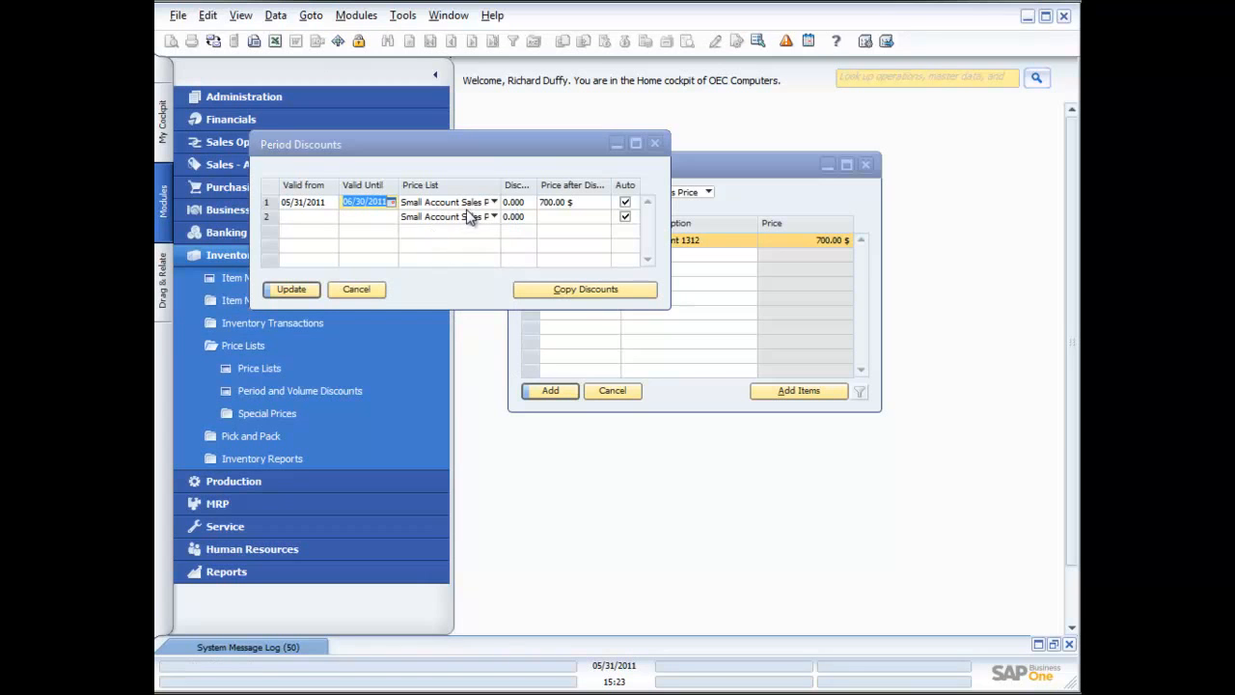
Set the period discount for item A00001 to 5 percent and update the period discounts.
click(514, 202)
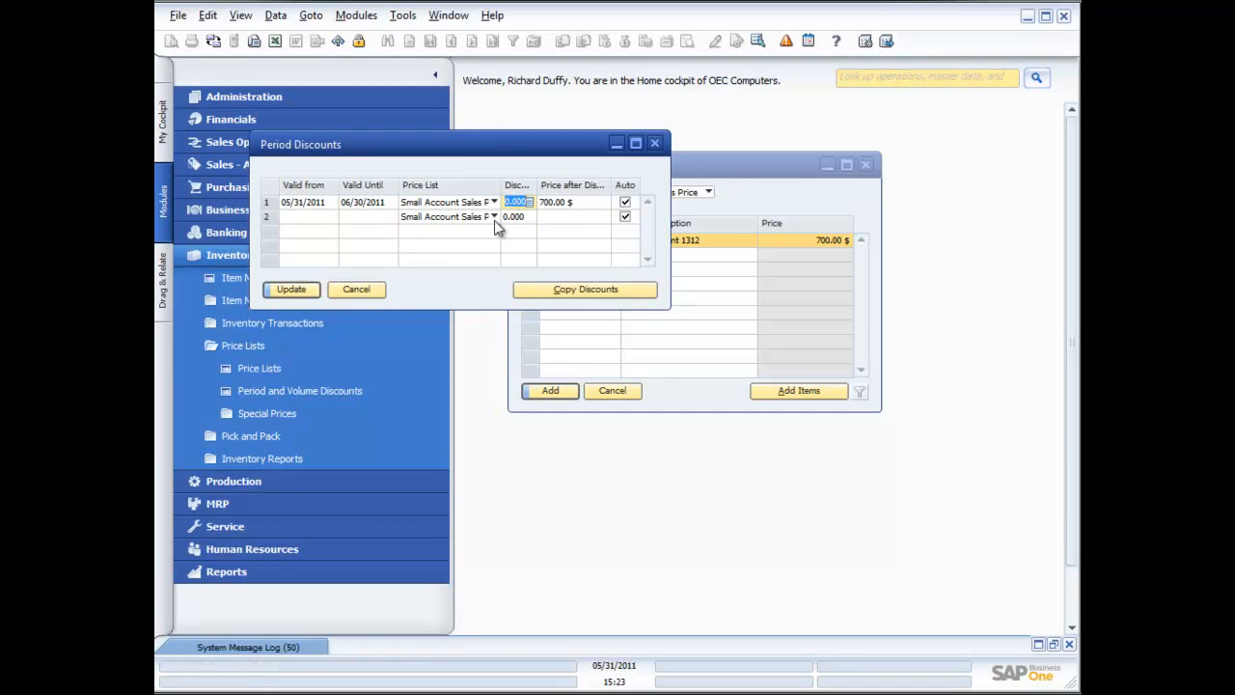
text(5)
key(Tab)
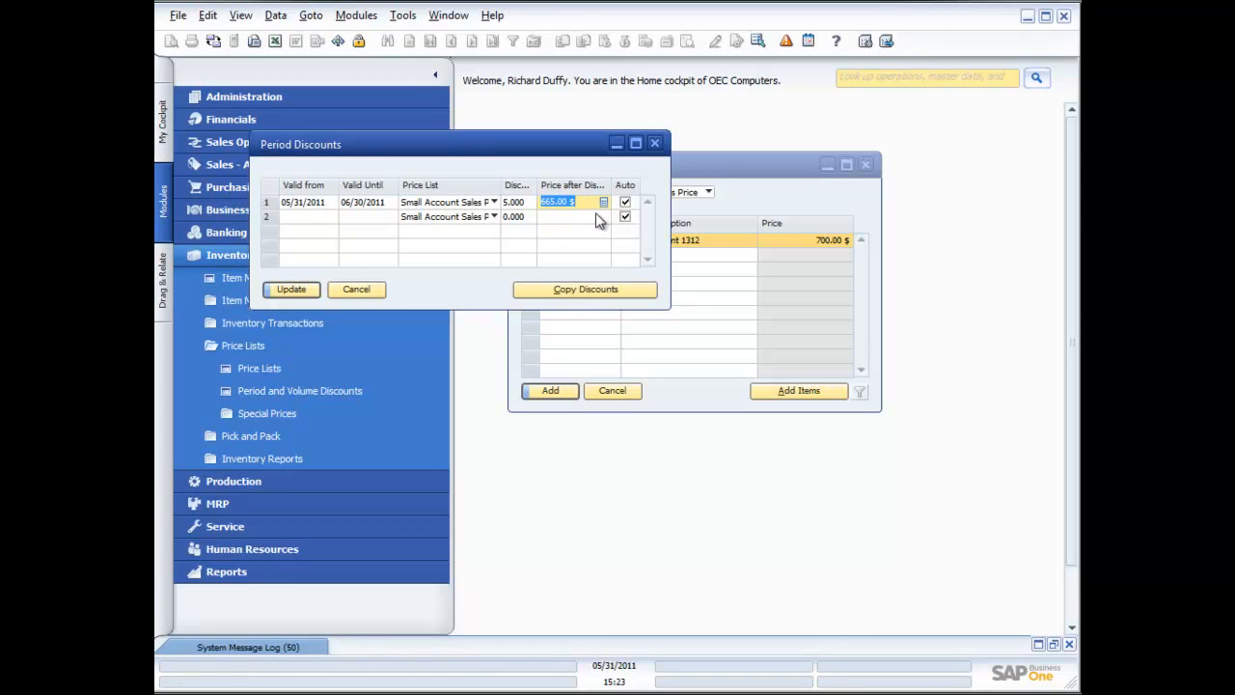
click(299, 289)
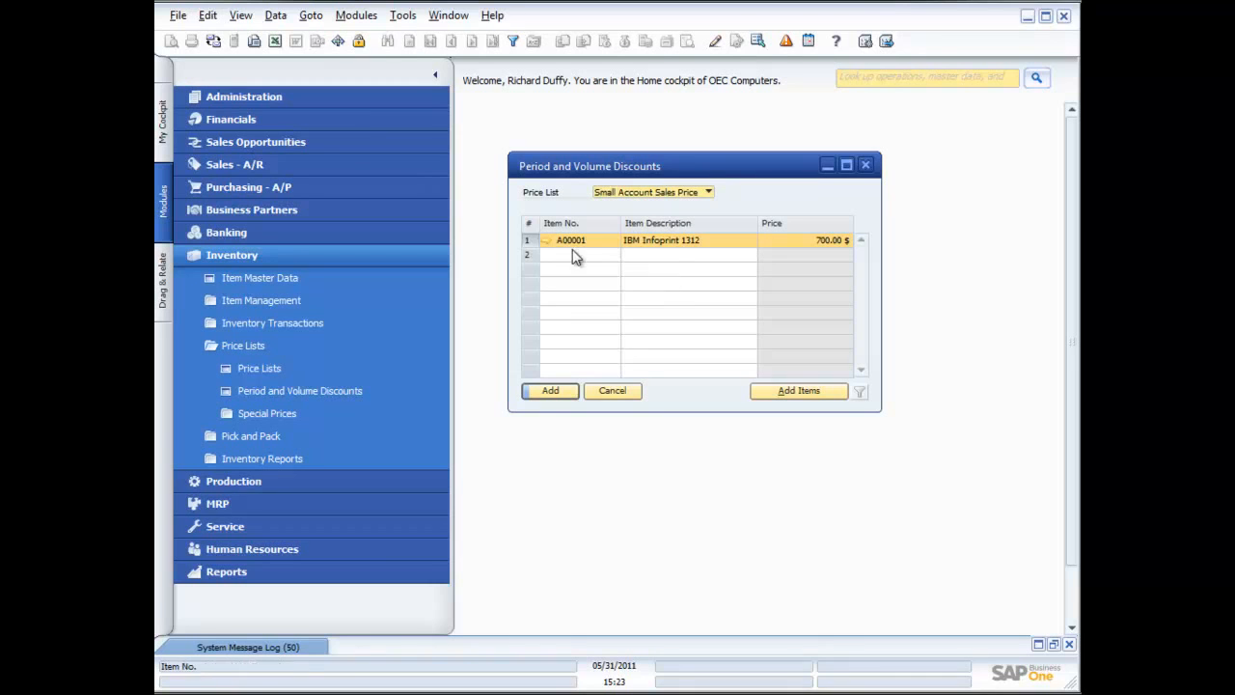
Inspect the volume discounts behind the first period discount row of item A00001 and close them without changes.
double_click(530, 239)
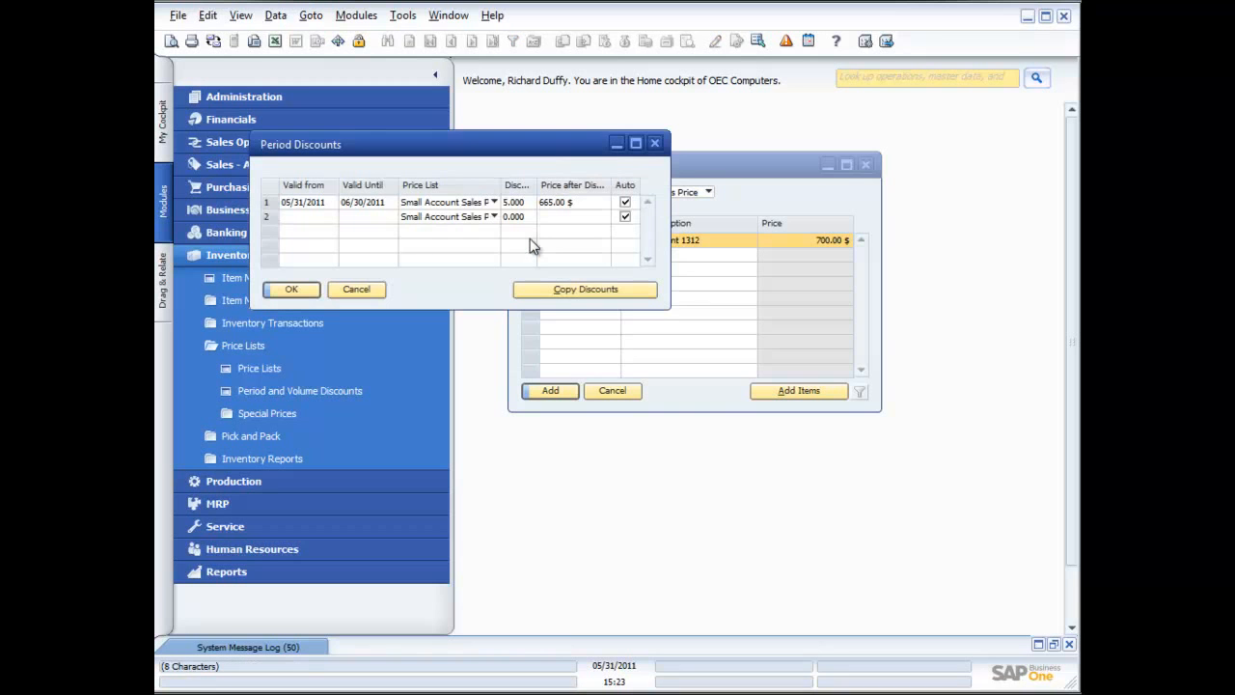
click(270, 205)
double_click(270, 206)
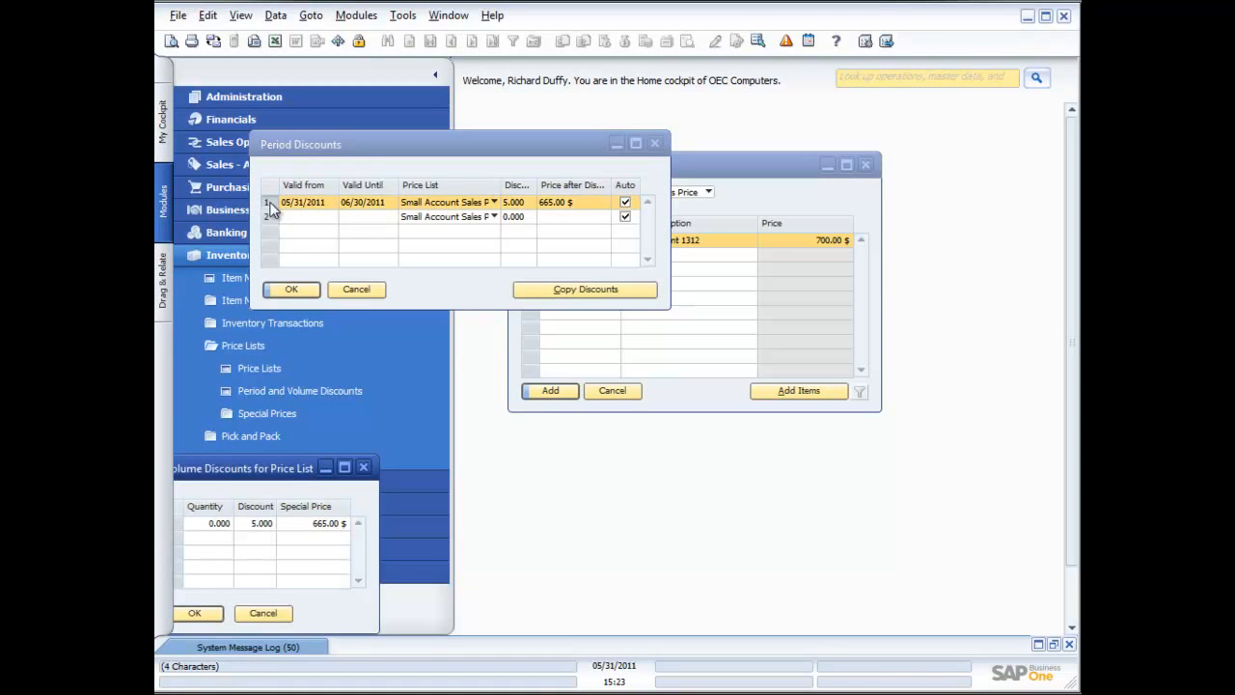
drag(305, 471, 830, 244)
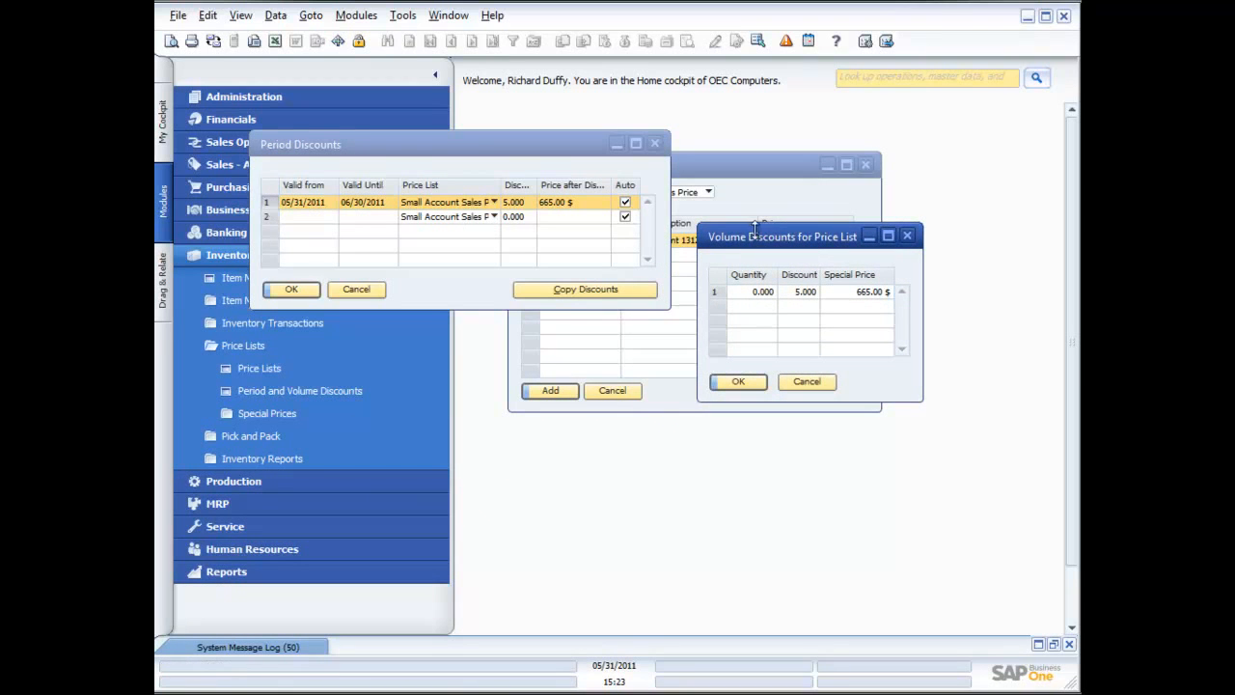
click(764, 292)
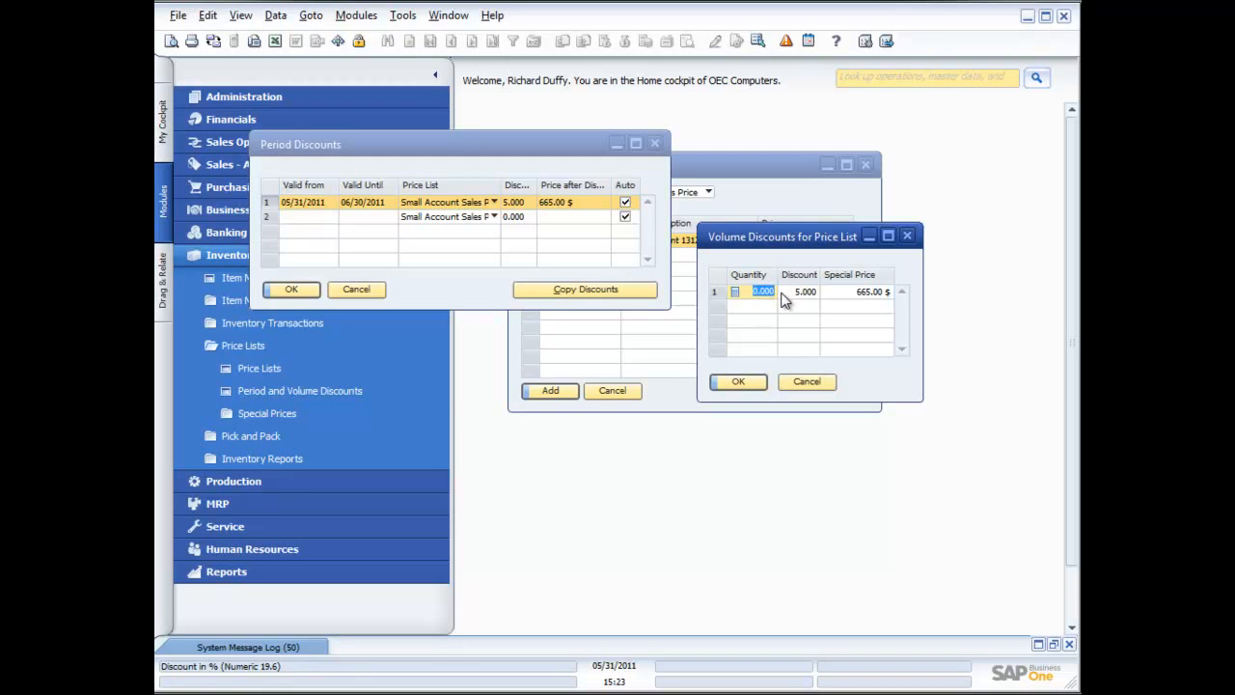
click(807, 382)
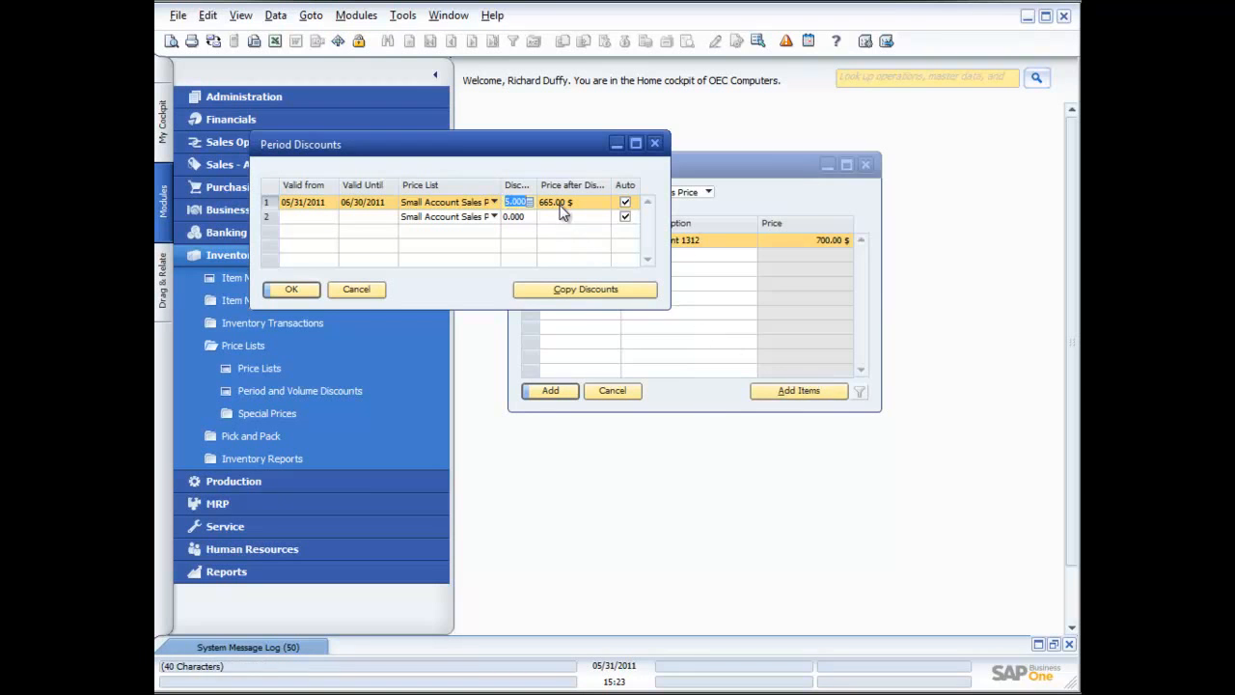
Set the first period row's discount to 0 and update the period discounts.
text(0)
key(Tab)
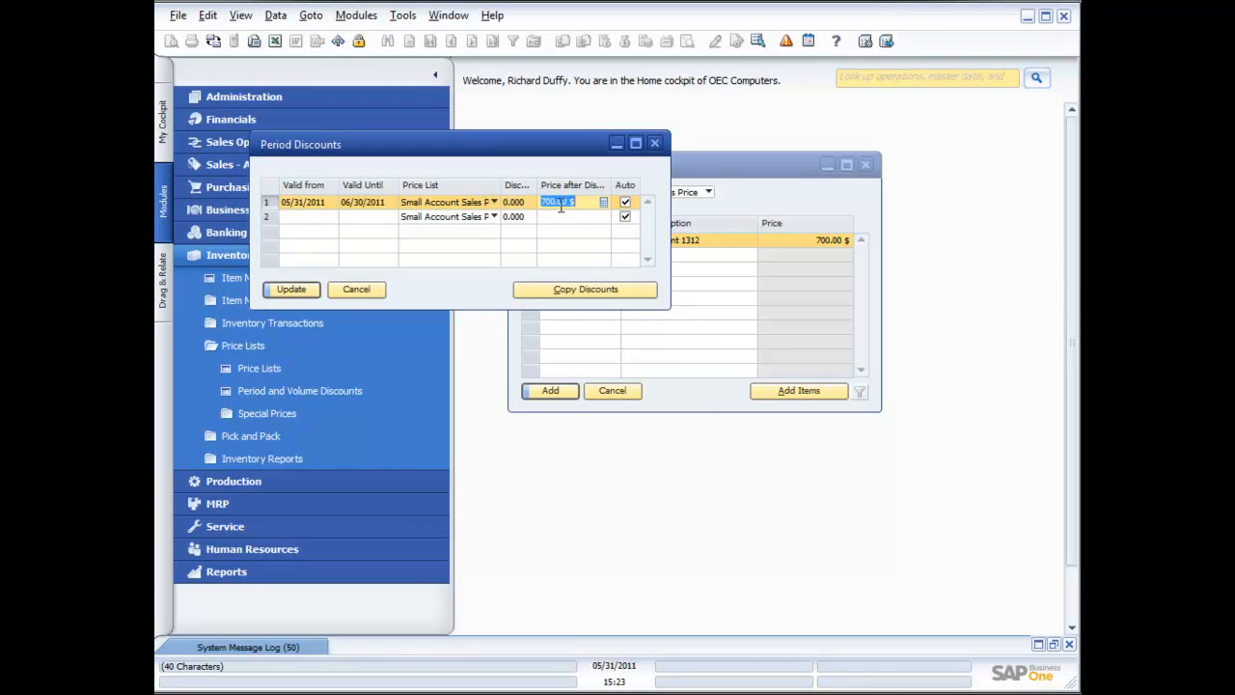
click(295, 288)
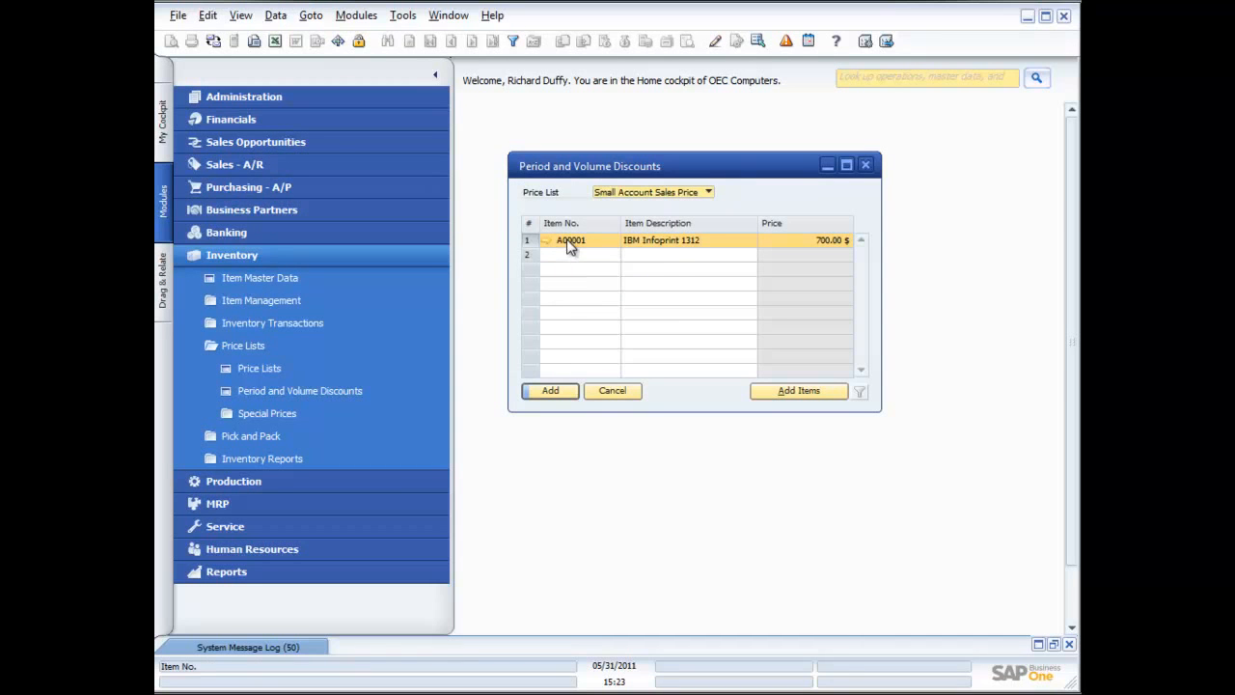
Reopen the volume discounts for item A00001's period row and set the first tier to quantity 10 with a 5 percent discount.
double_click(528, 240)
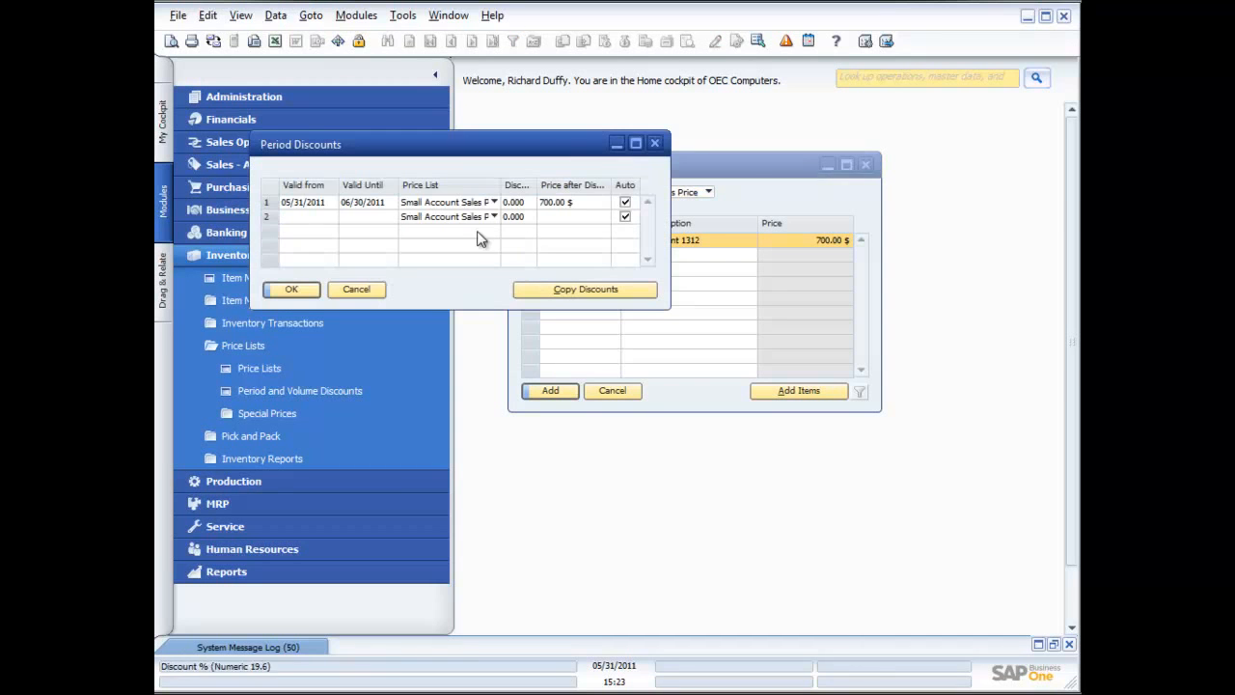
double_click(269, 202)
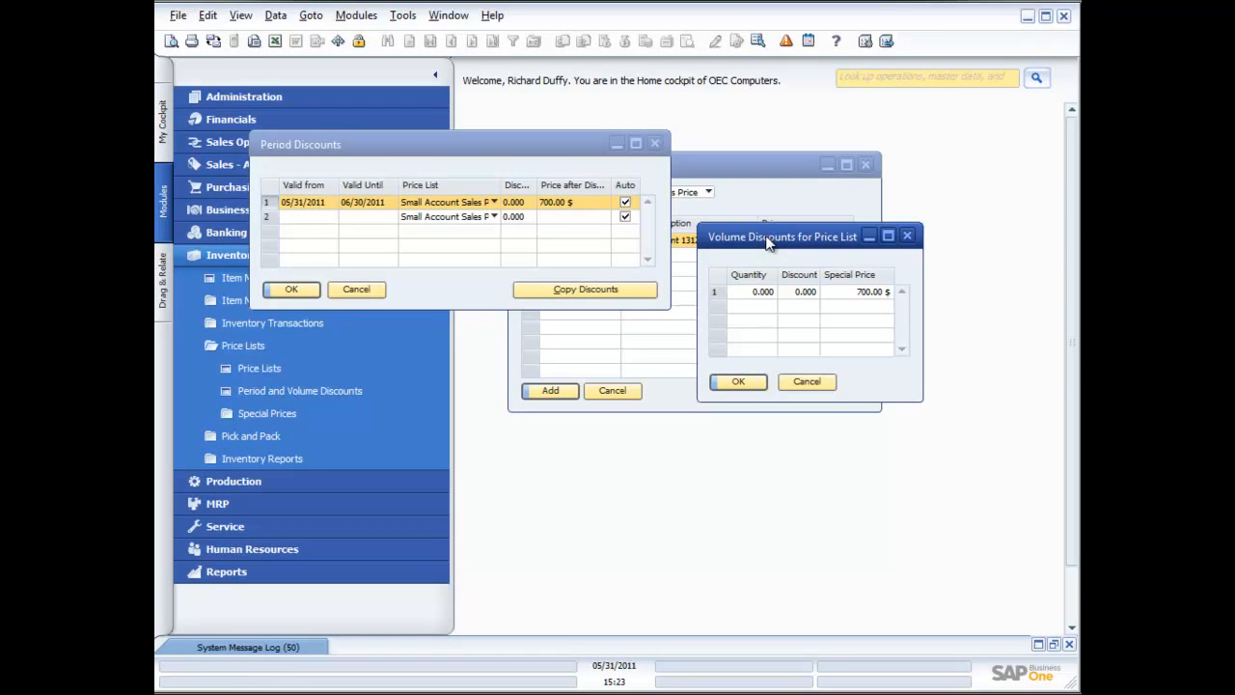
click(752, 293)
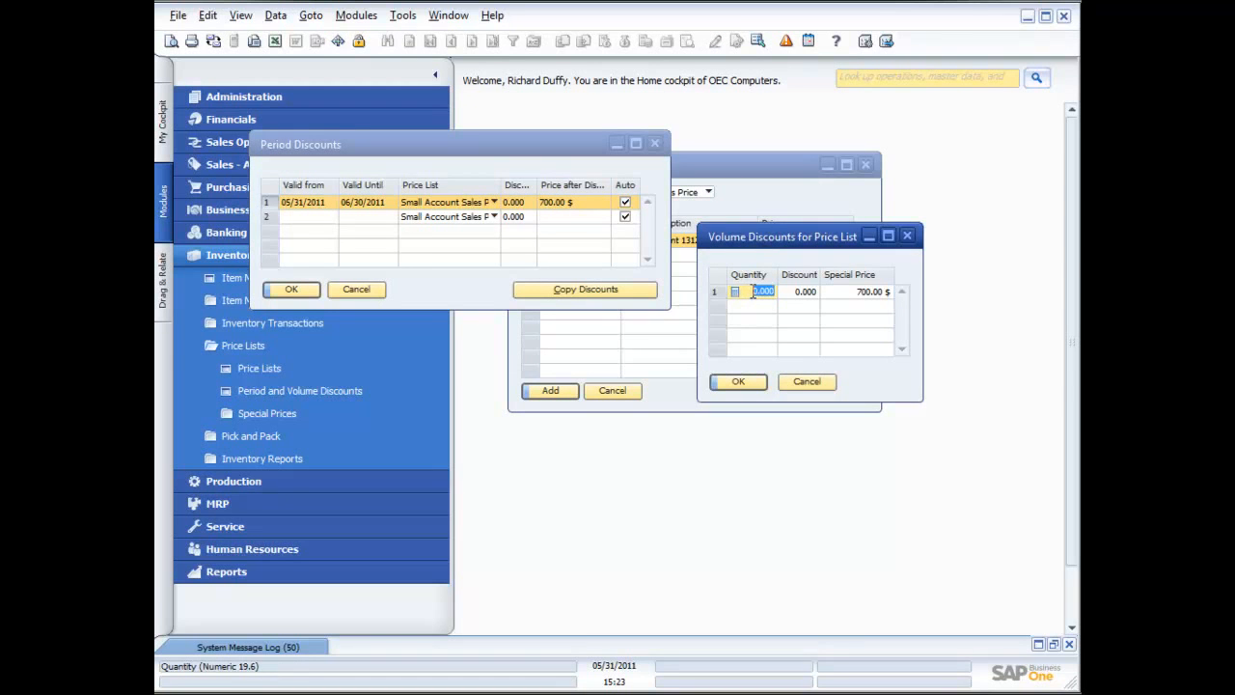
text(1)
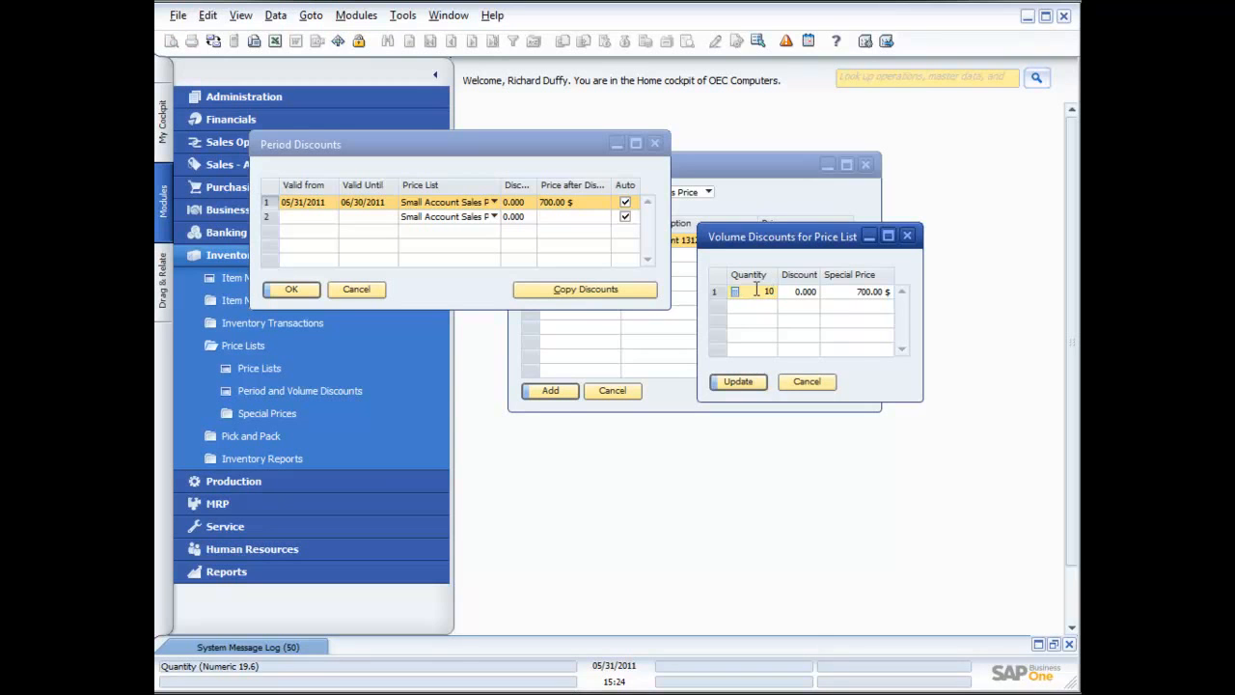
text(0)
key(Tab)
text(5)
key(Tab)
Add a second volume discount tier for quantity 20 with a 7 percent discount and update the volume discounts.
click(762, 306)
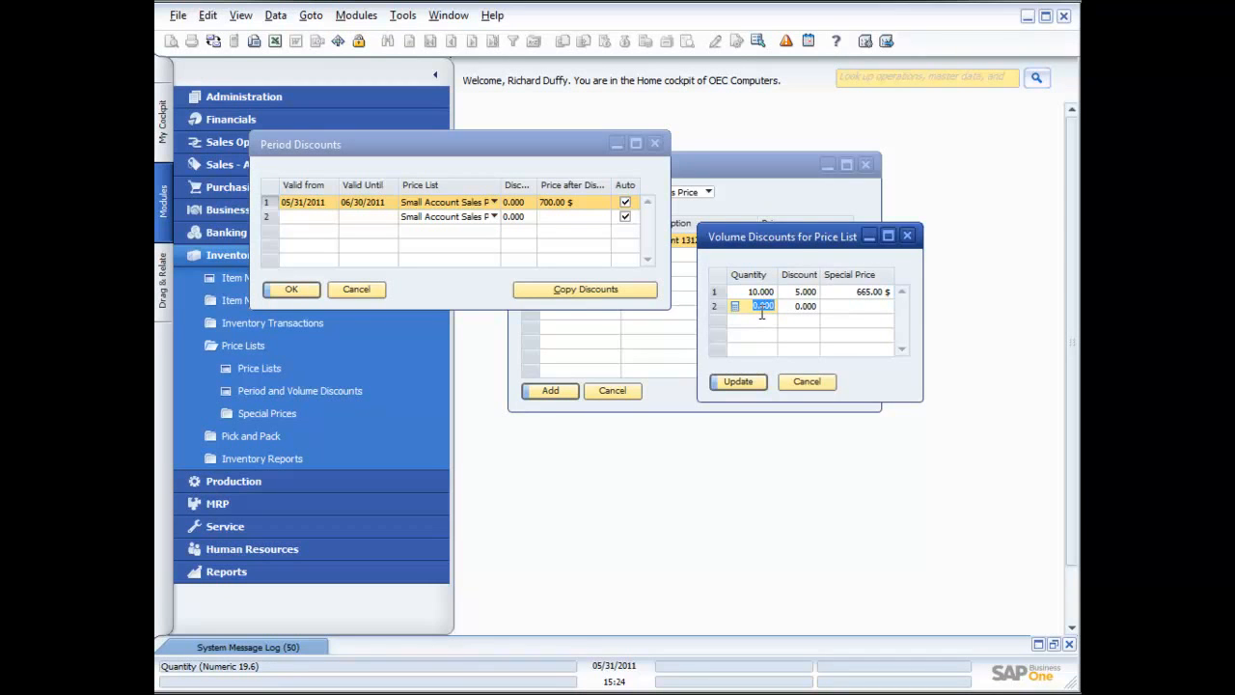
text(20)
key(Tab)
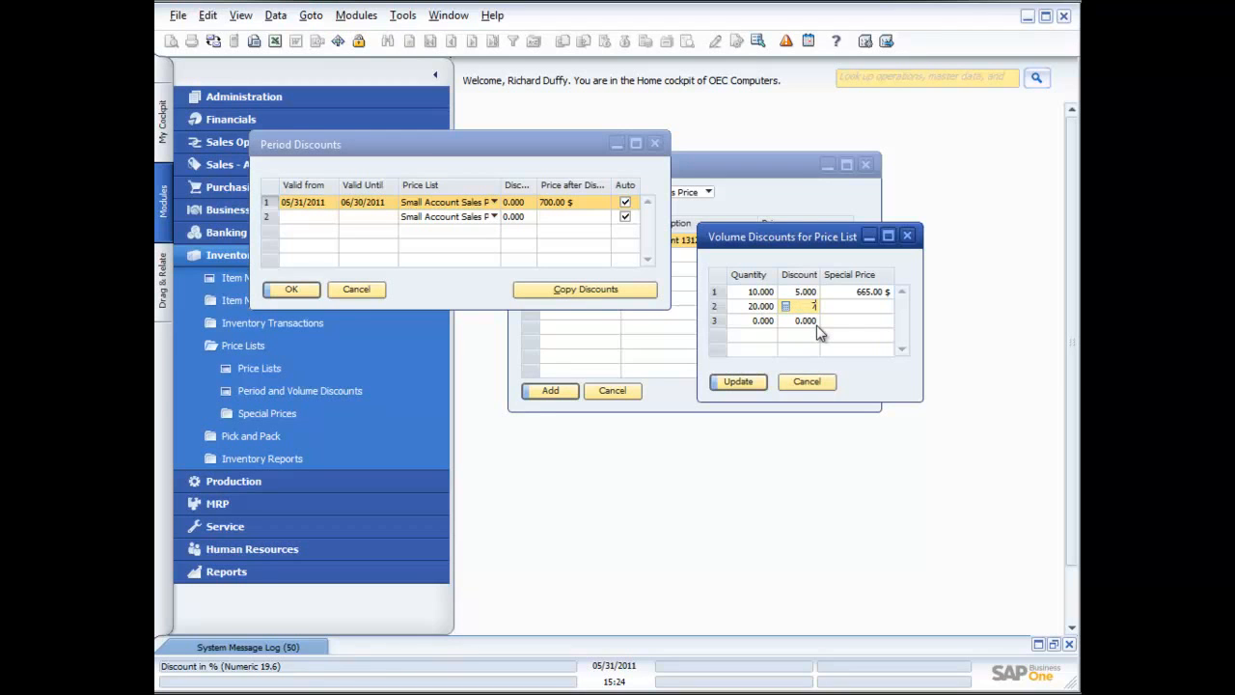
text(7)
key(Tab)
click(761, 322)
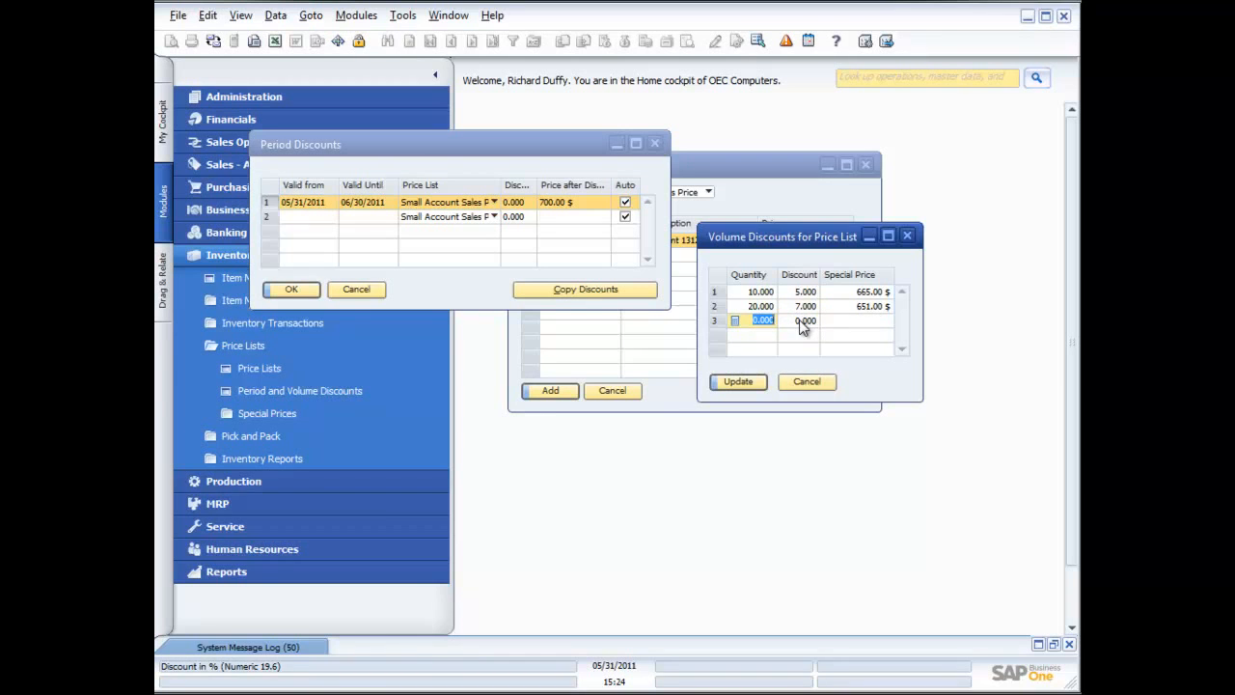
click(742, 381)
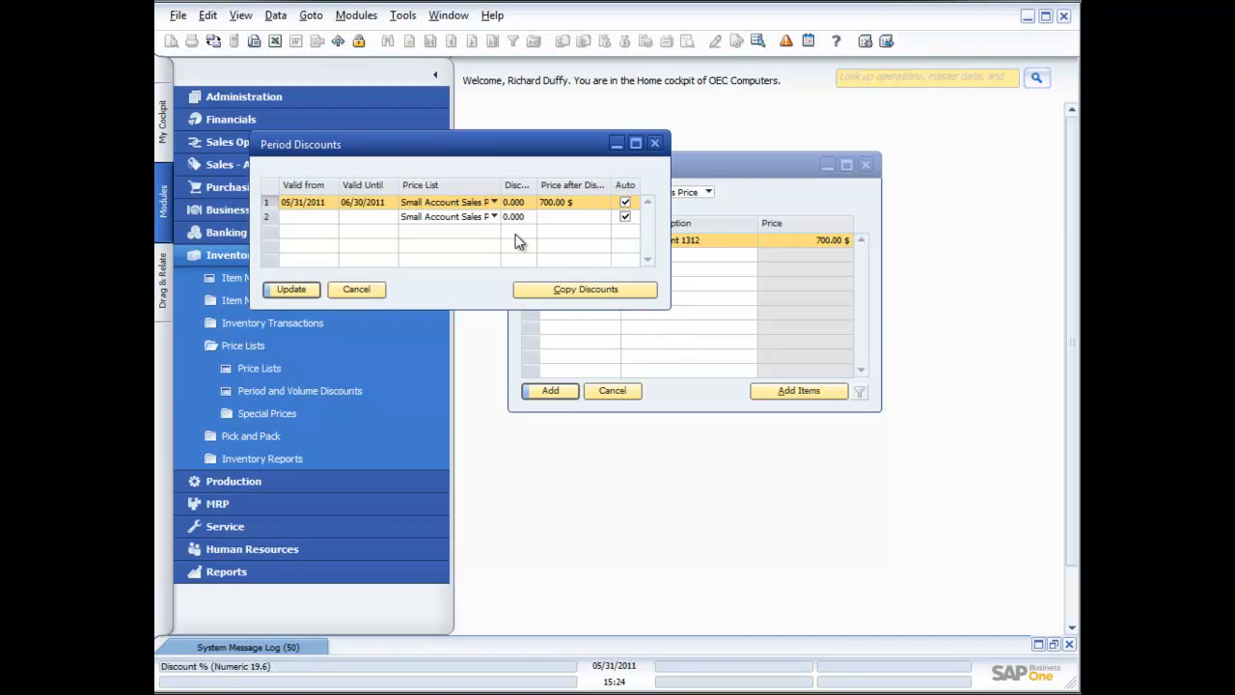
Update the period discounts, add the discount record for the price list, and close the Period and Volume Discounts window.
click(290, 289)
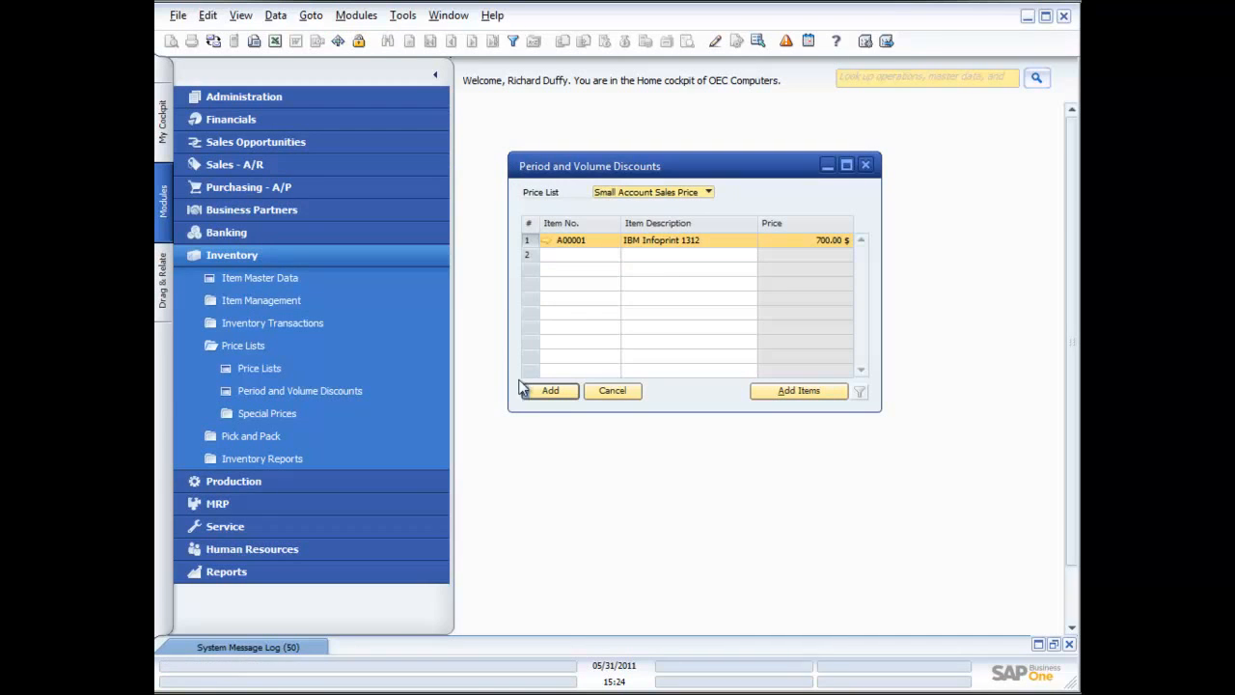
click(550, 390)
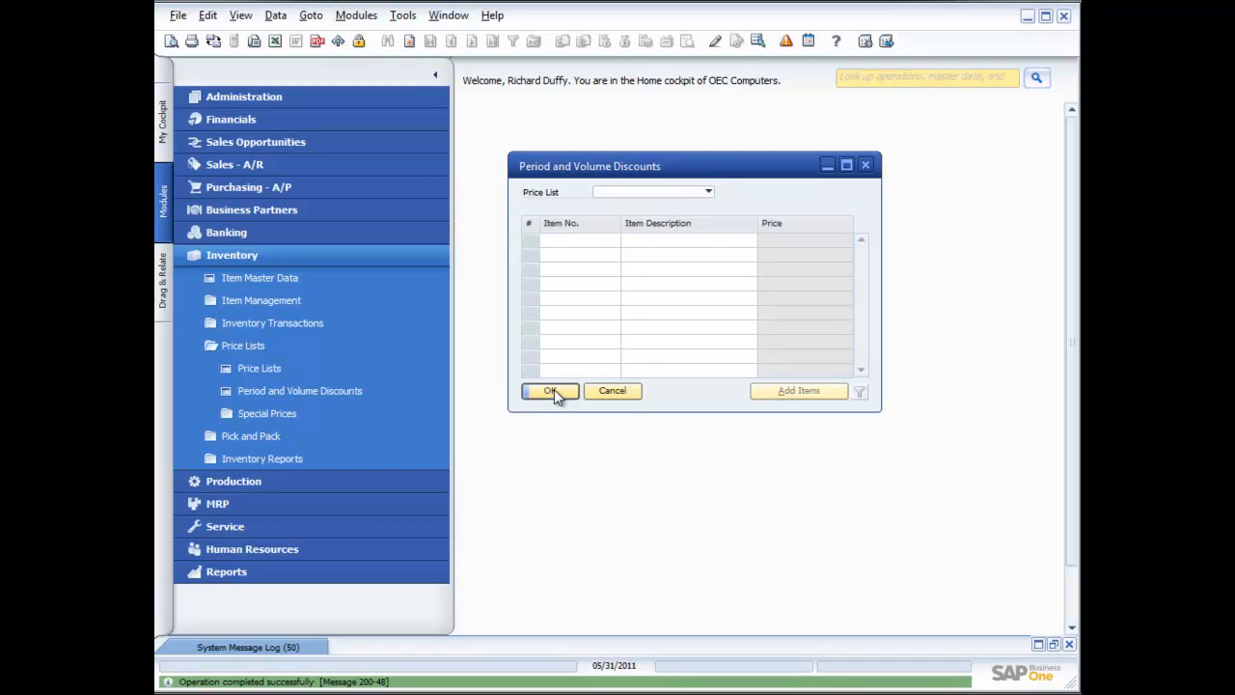
click(866, 165)
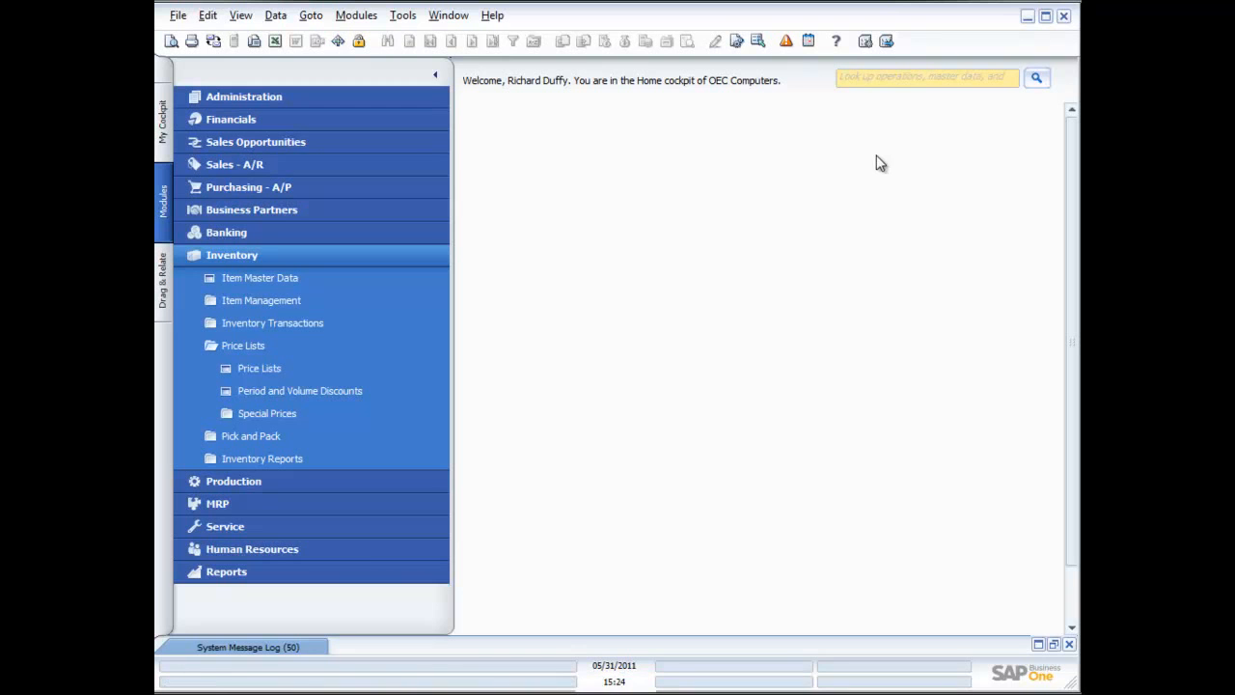
Open Special Prices for Business Partners and choose Earthshaker Corporation as the business partner.
click(289, 414)
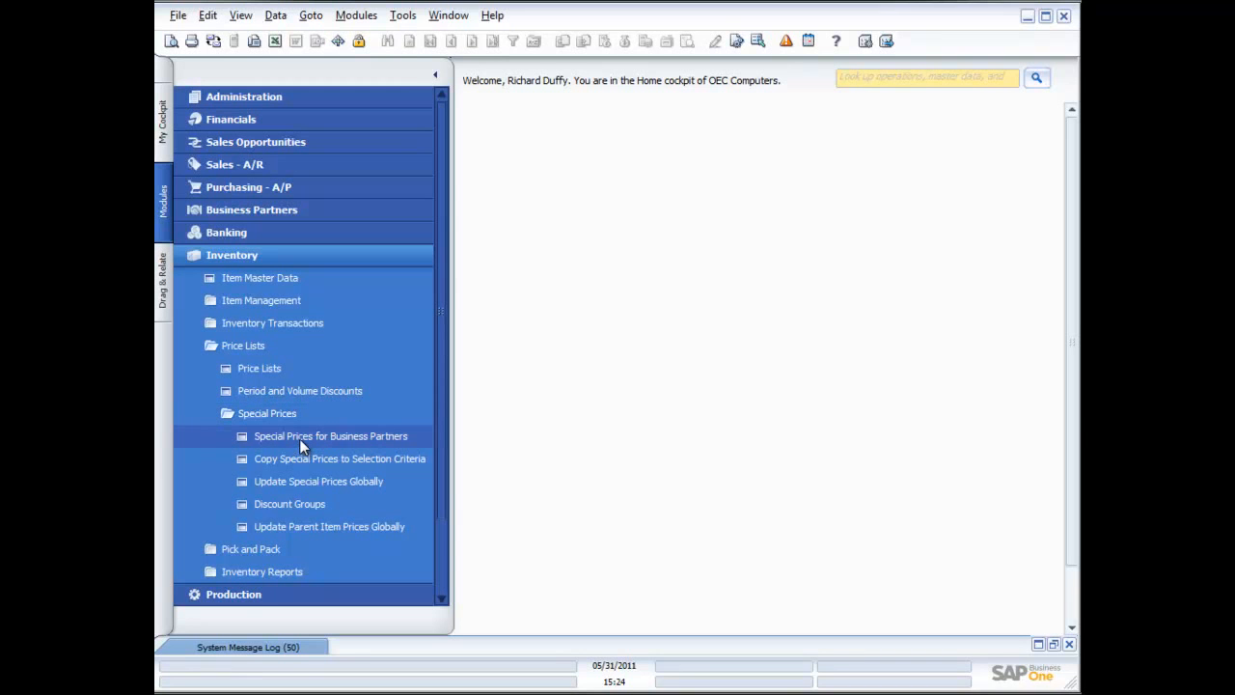
click(299, 439)
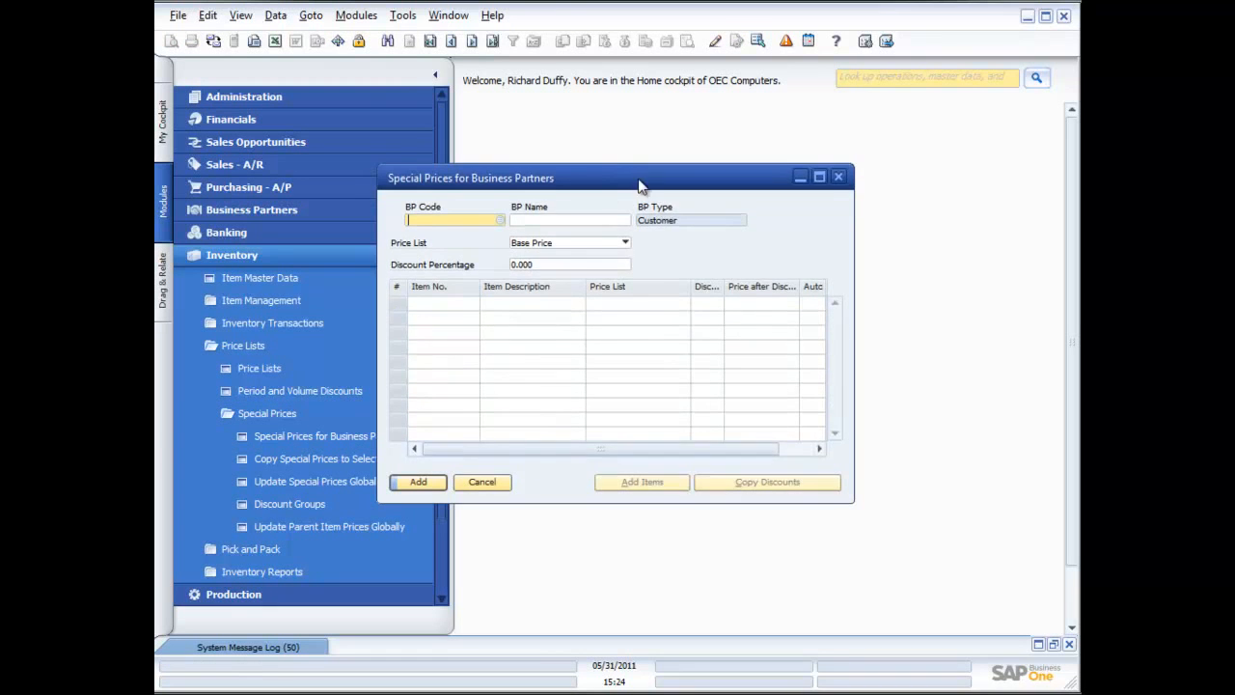
click(613, 213)
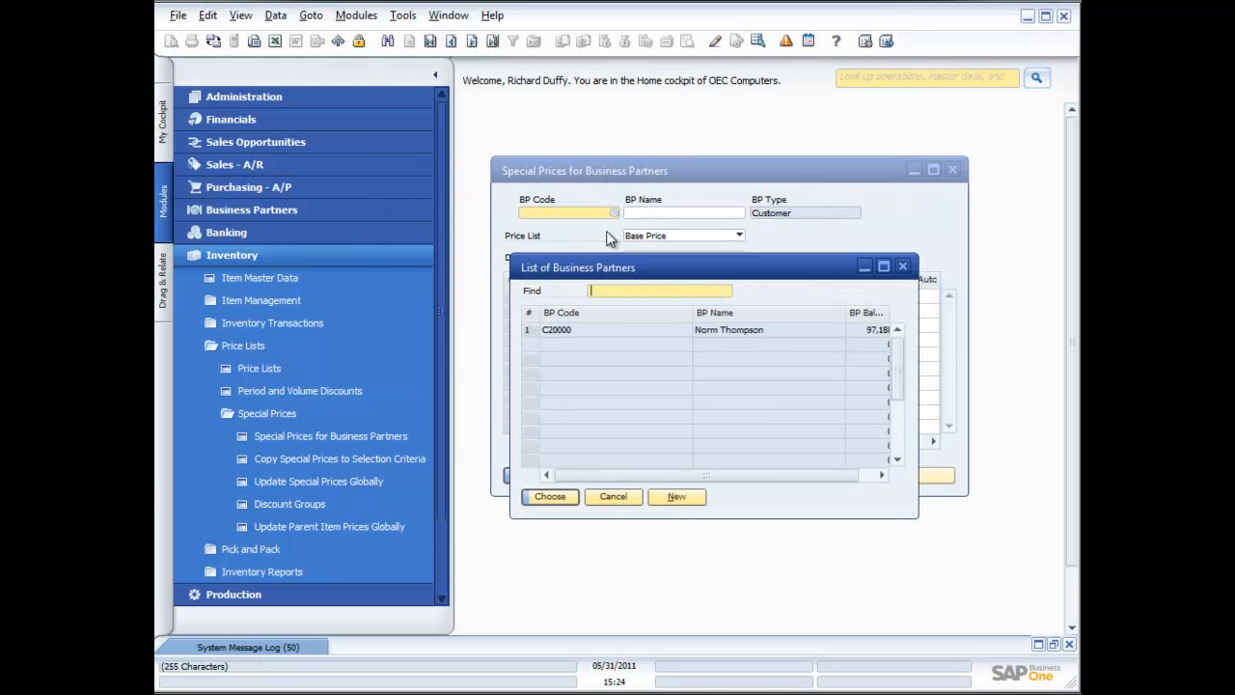
click(646, 373)
double_click(646, 373)
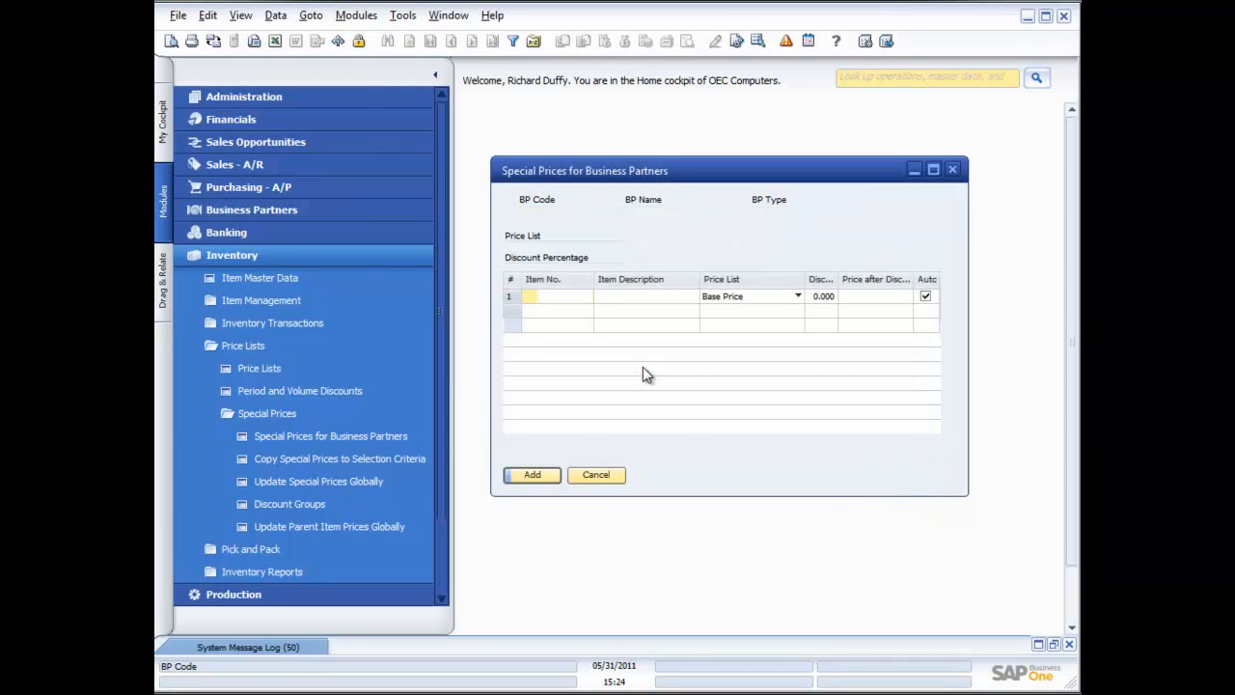
Add item A00001 to the special prices with the Small Account Sales Price list and a 2.5 percent discount.
click(587, 295)
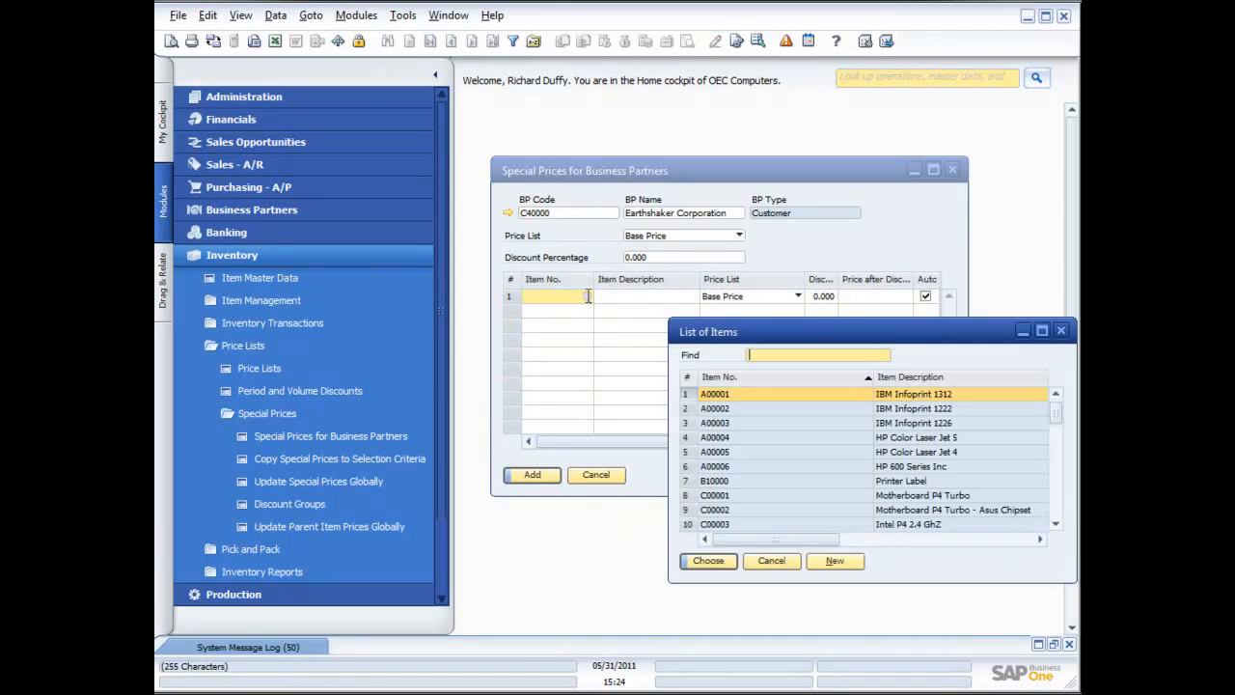
double_click(725, 397)
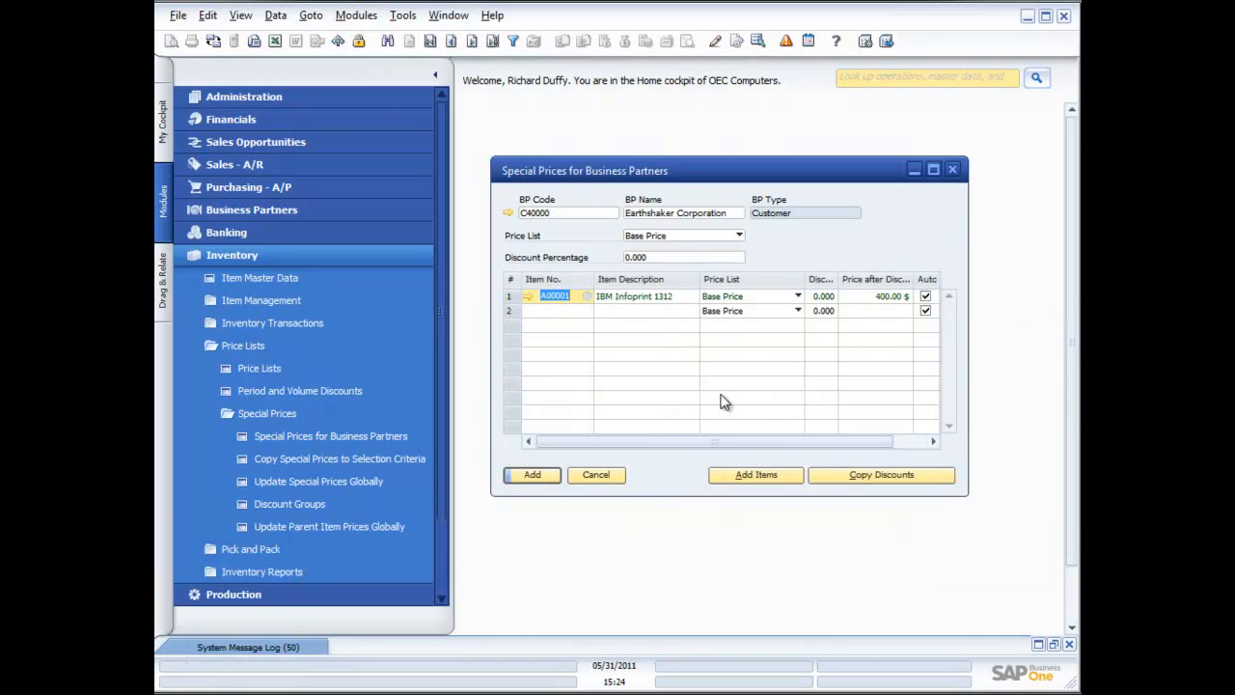
click(798, 297)
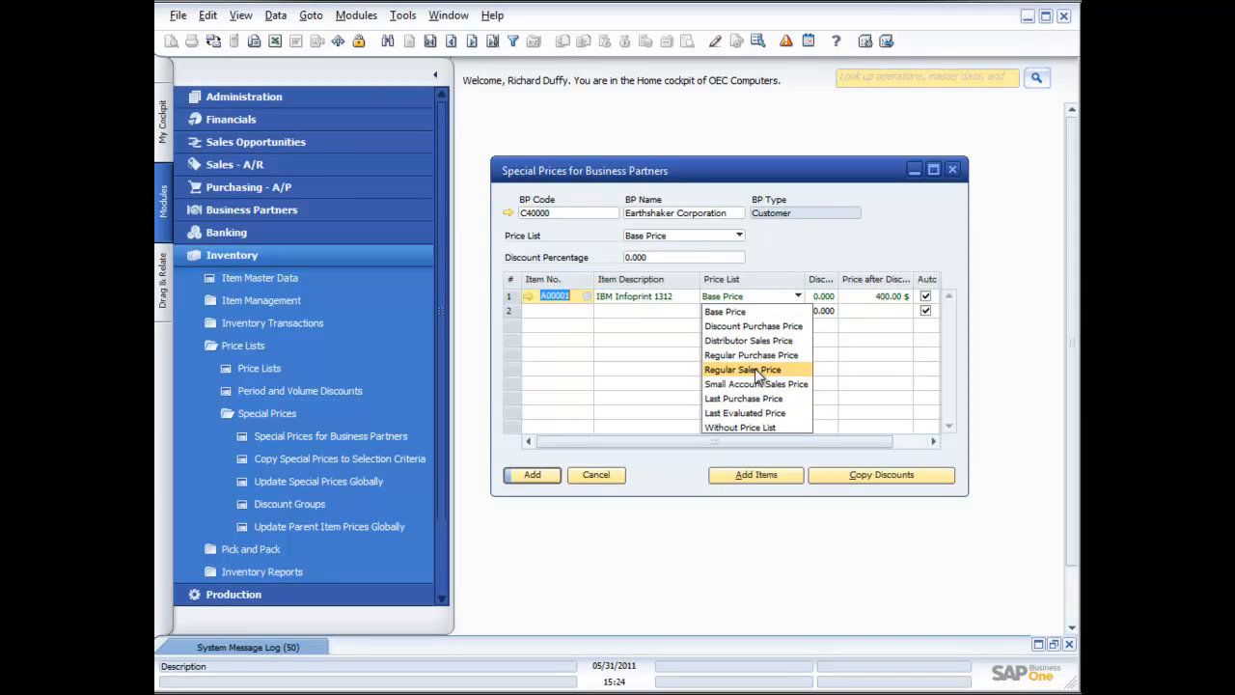
click(756, 382)
click(822, 297)
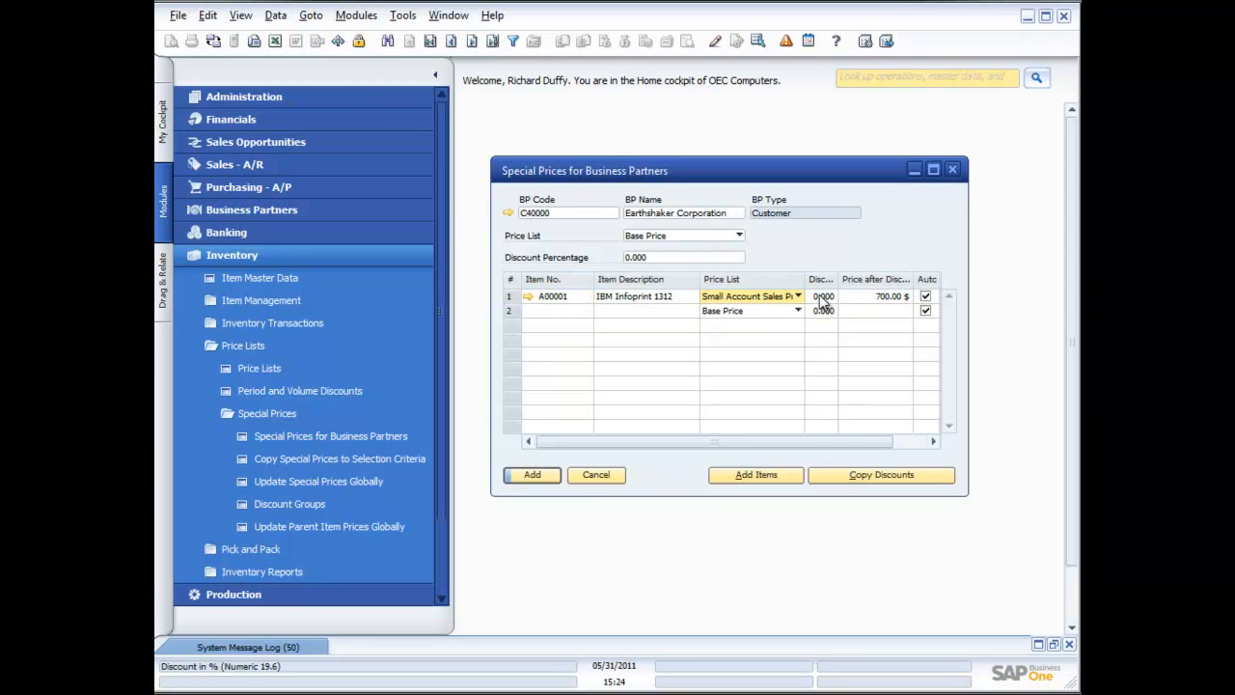
text(2.5)
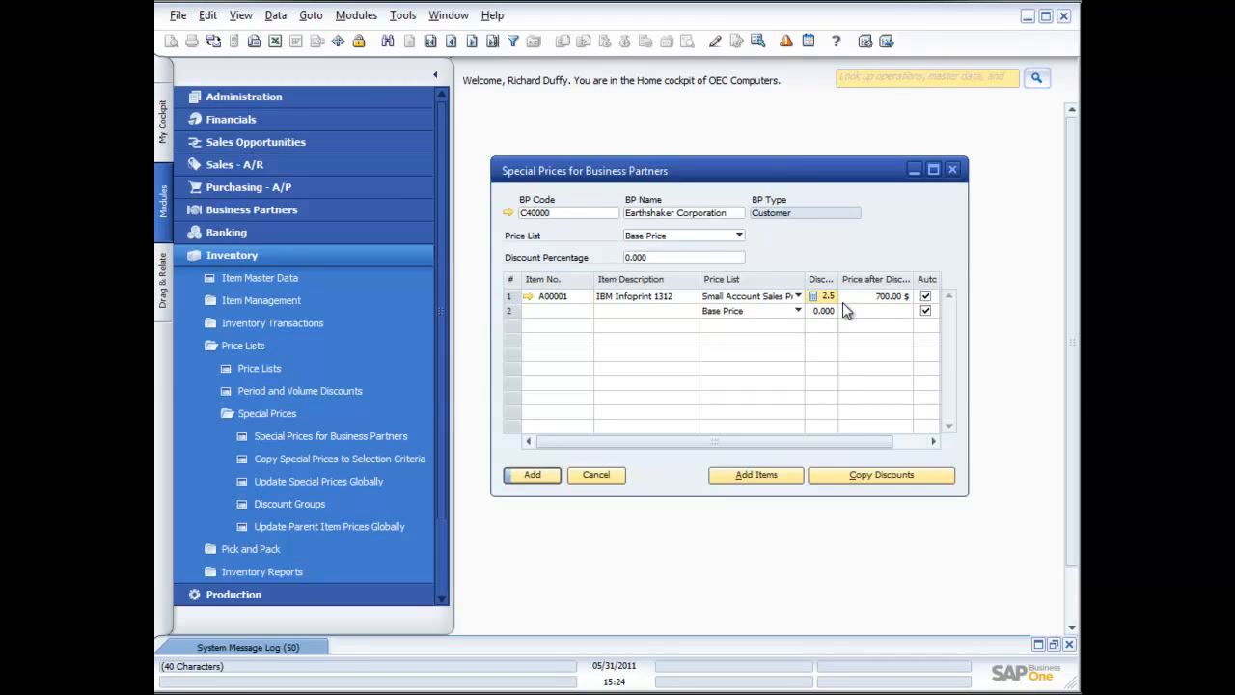
key(Tab)
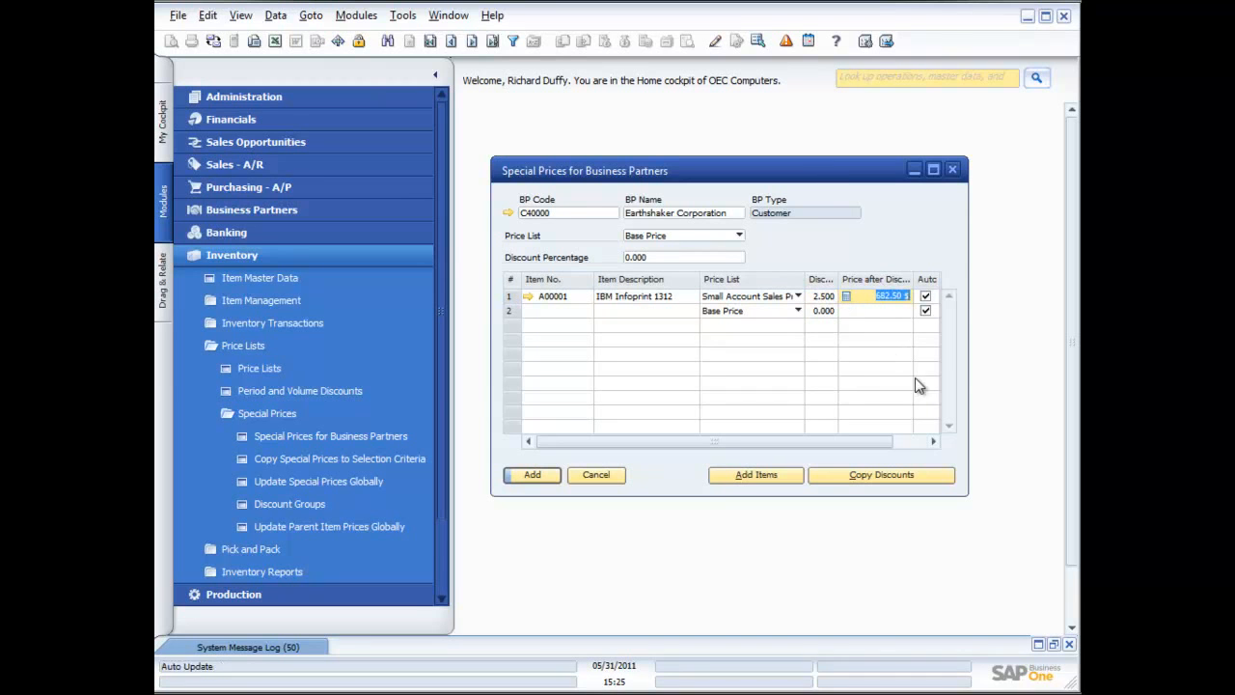
Set the price after discount for item A00001 to 600.
click(906, 441)
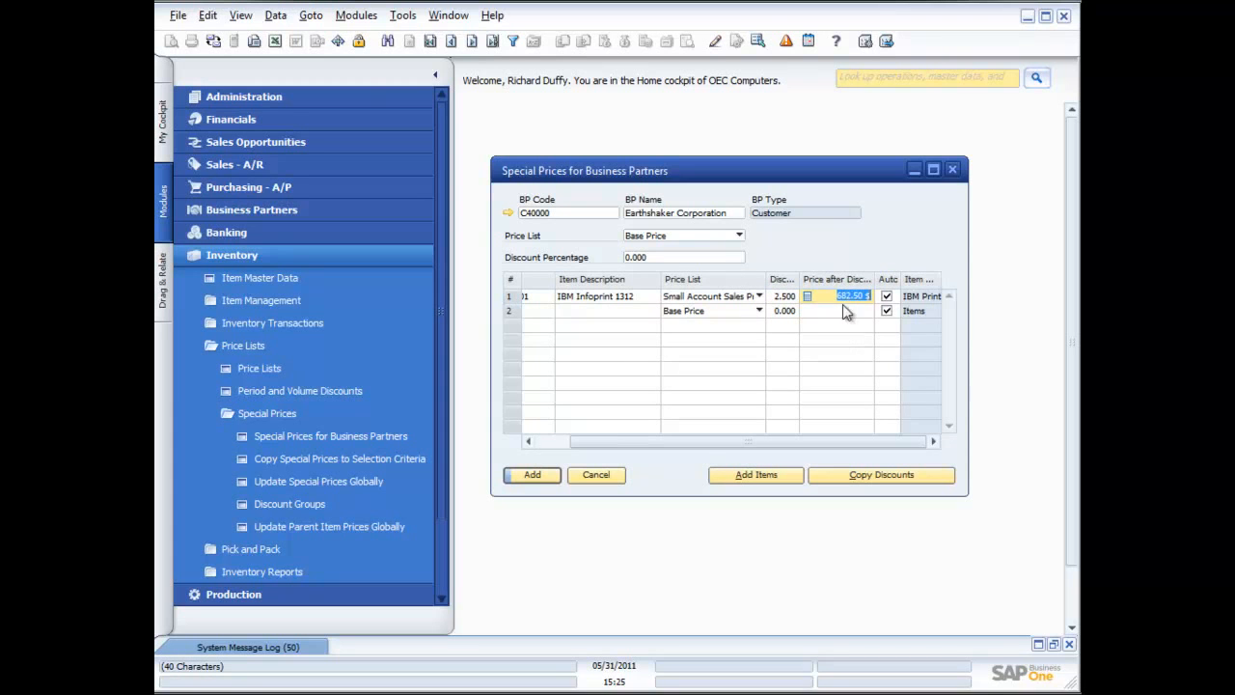
text(600)
key(Tab)
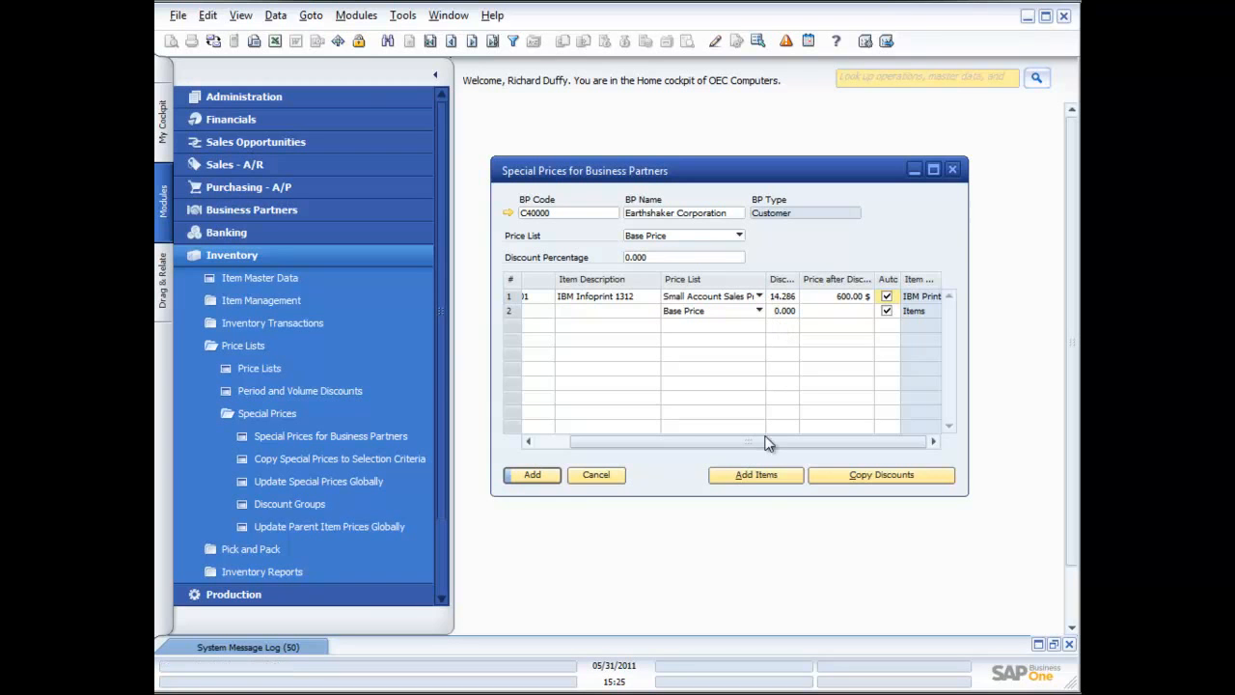
Examine the period discounts and volume discounts behind item A00001's special price, then cancel out of all the special price windows.
click(511, 299)
double_click(512, 299)
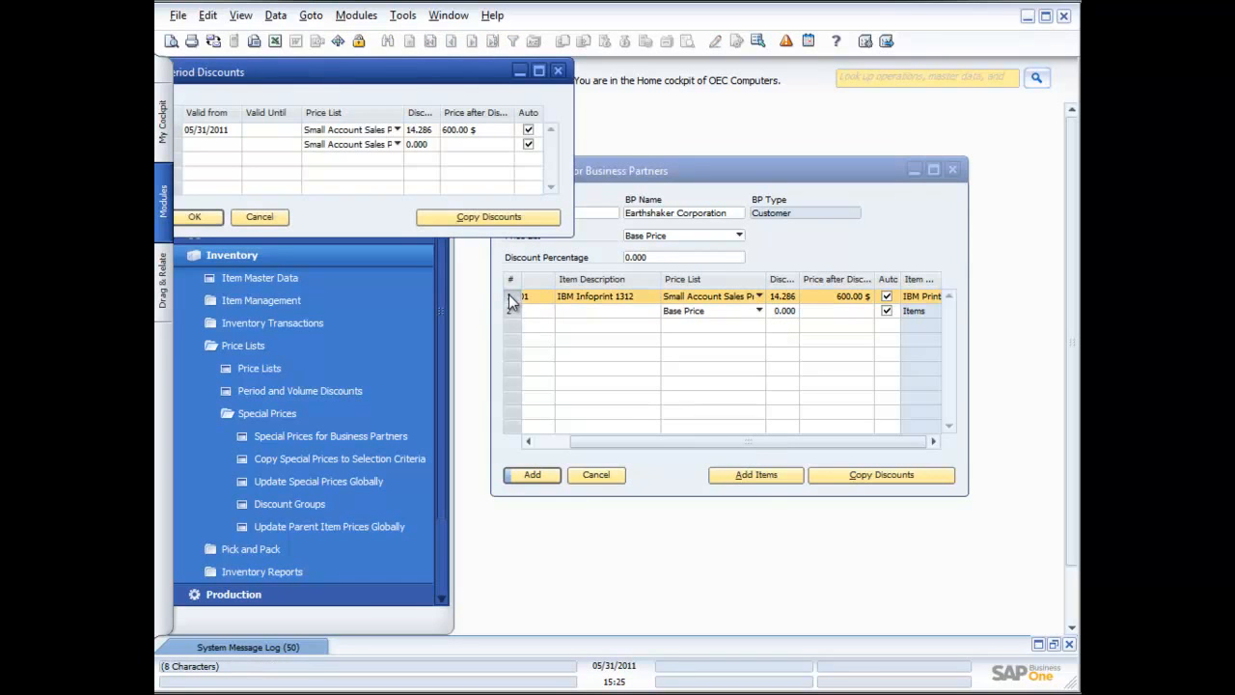
drag(301, 87, 420, 105)
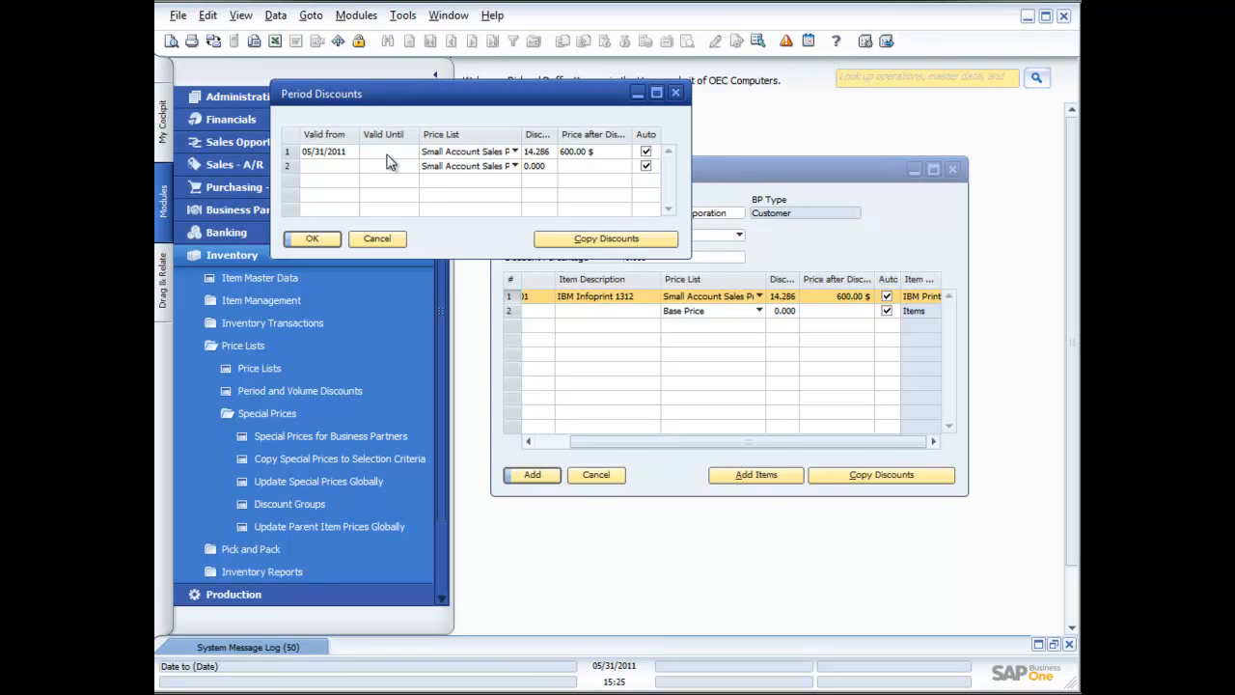
double_click(288, 152)
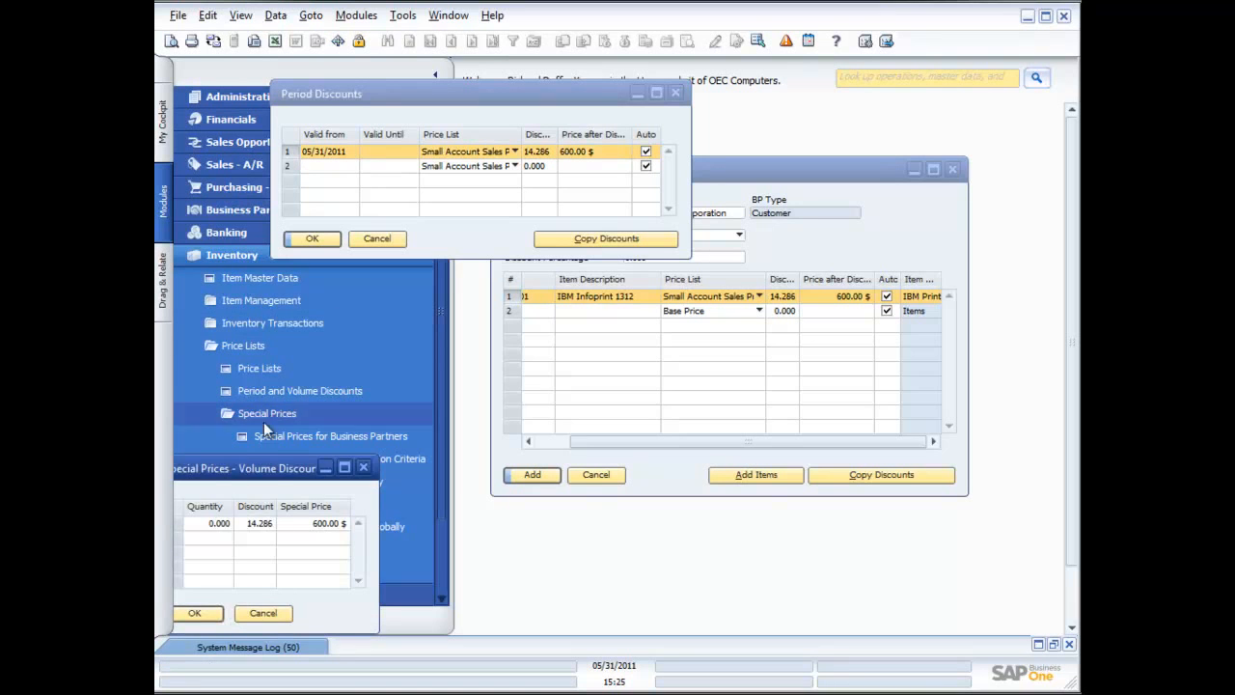
drag(285, 470, 805, 301)
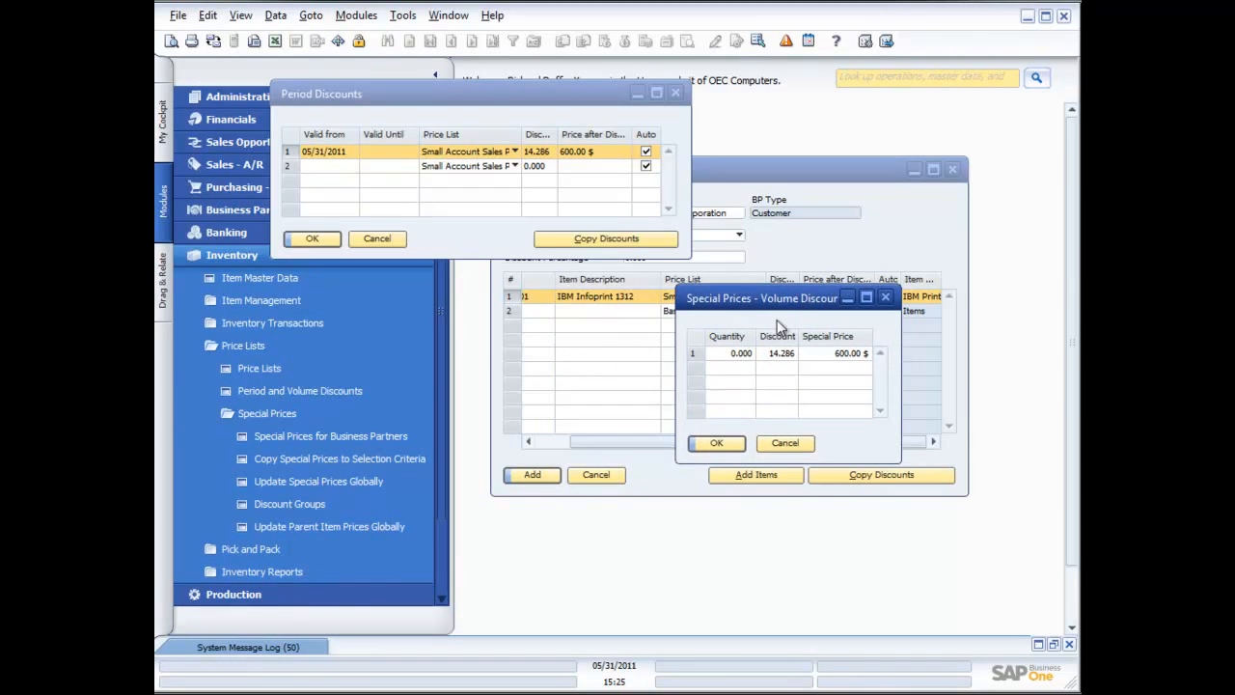
click(785, 443)
click(388, 245)
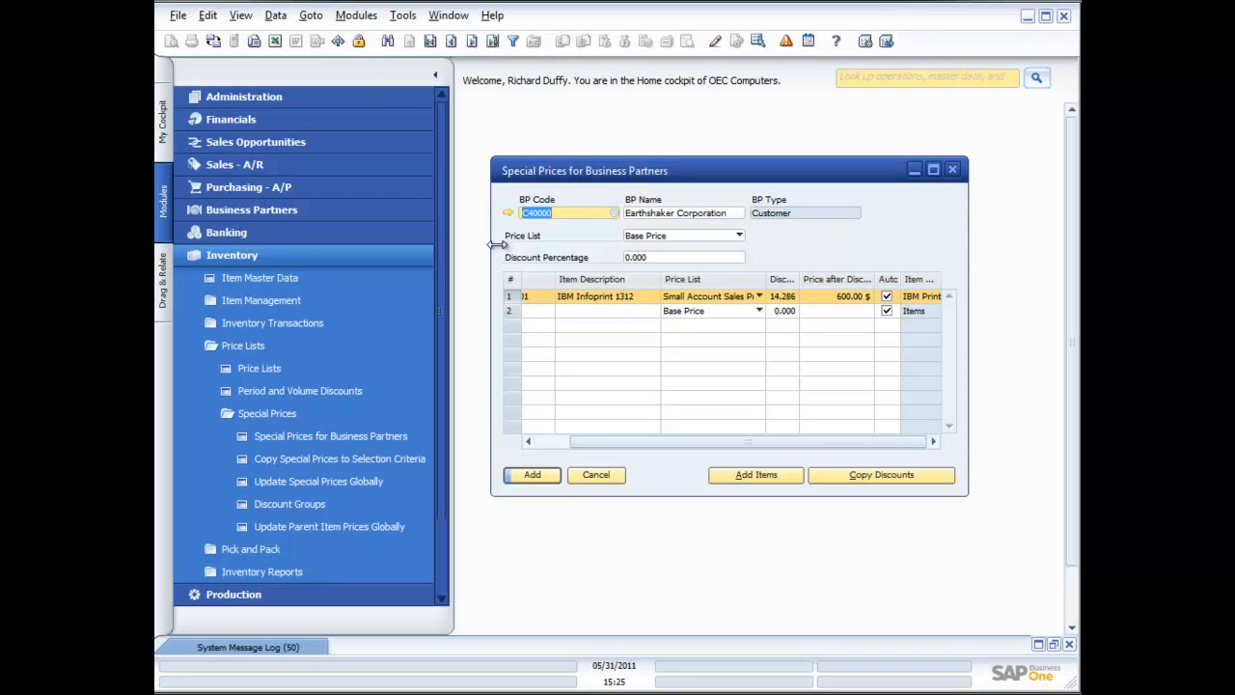
click(596, 474)
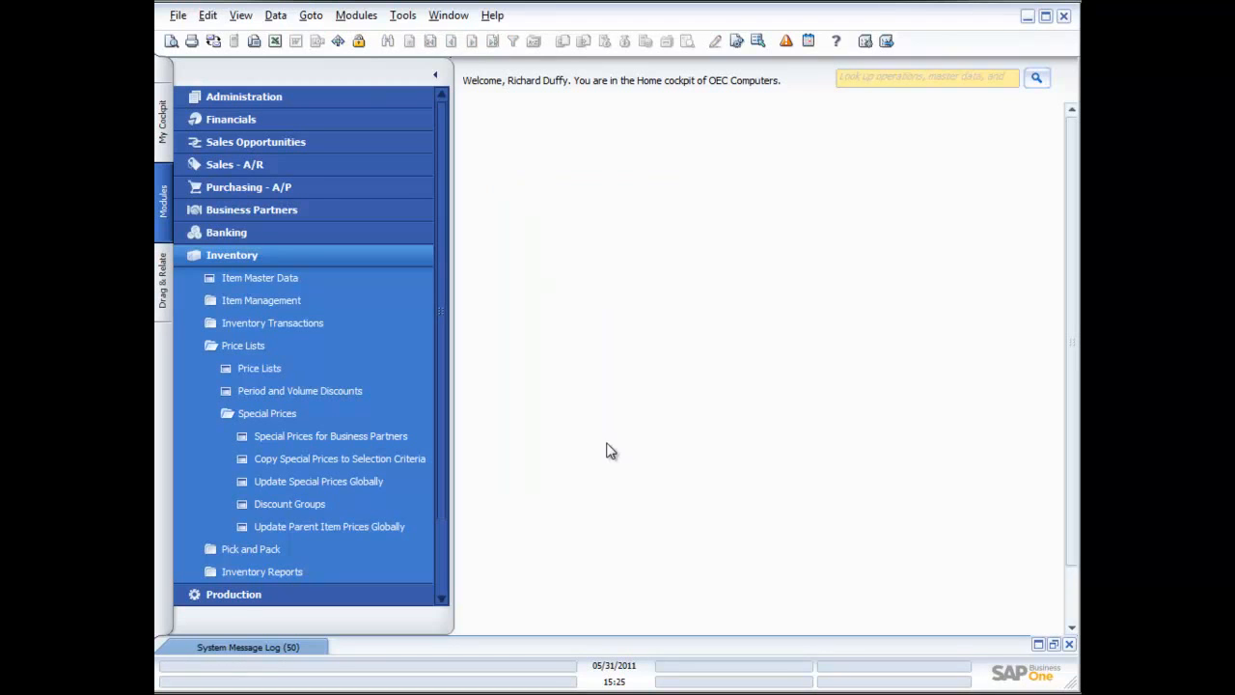
Examine the Copy Special Prices to Selection Criteria and Update Special Prices Globally windows, including the Change Price options, and cancel both.
click(335, 460)
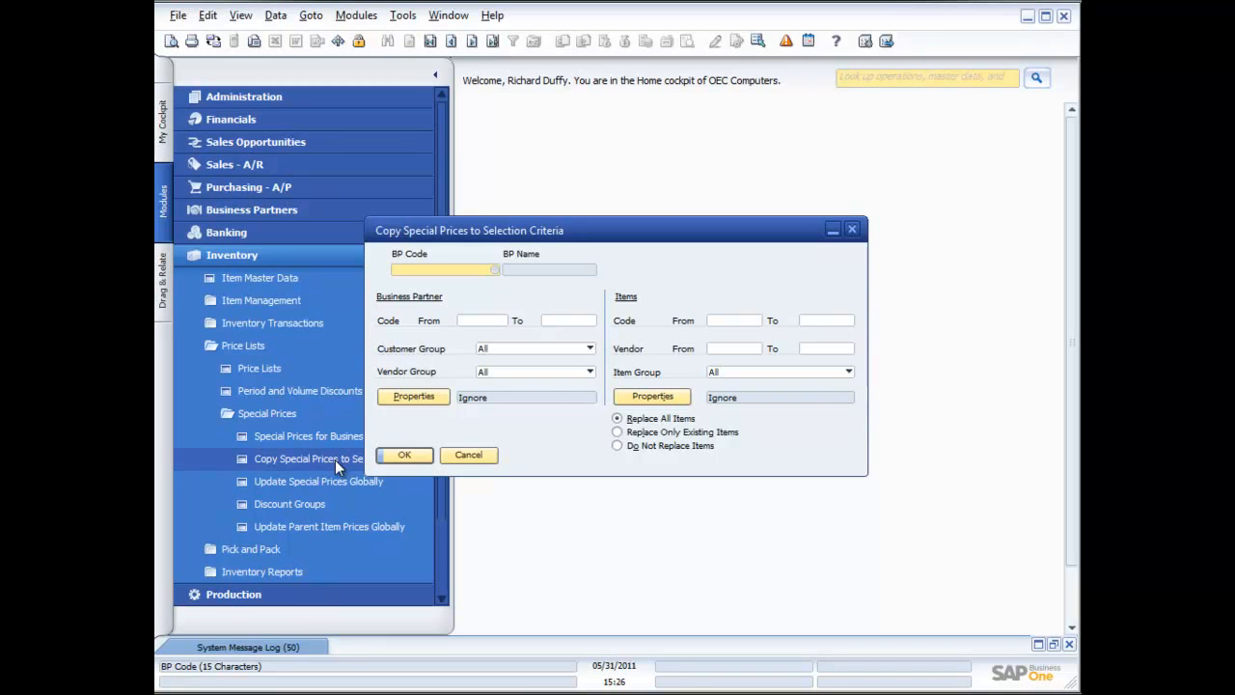
click(472, 457)
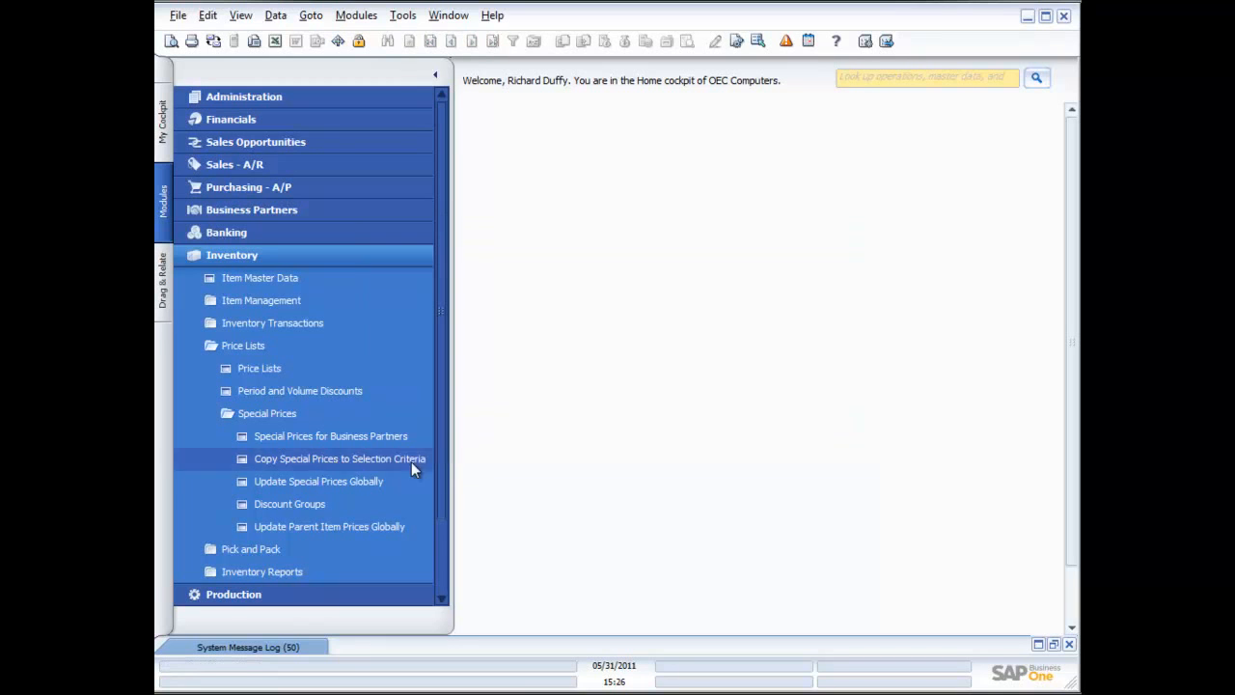
click(319, 482)
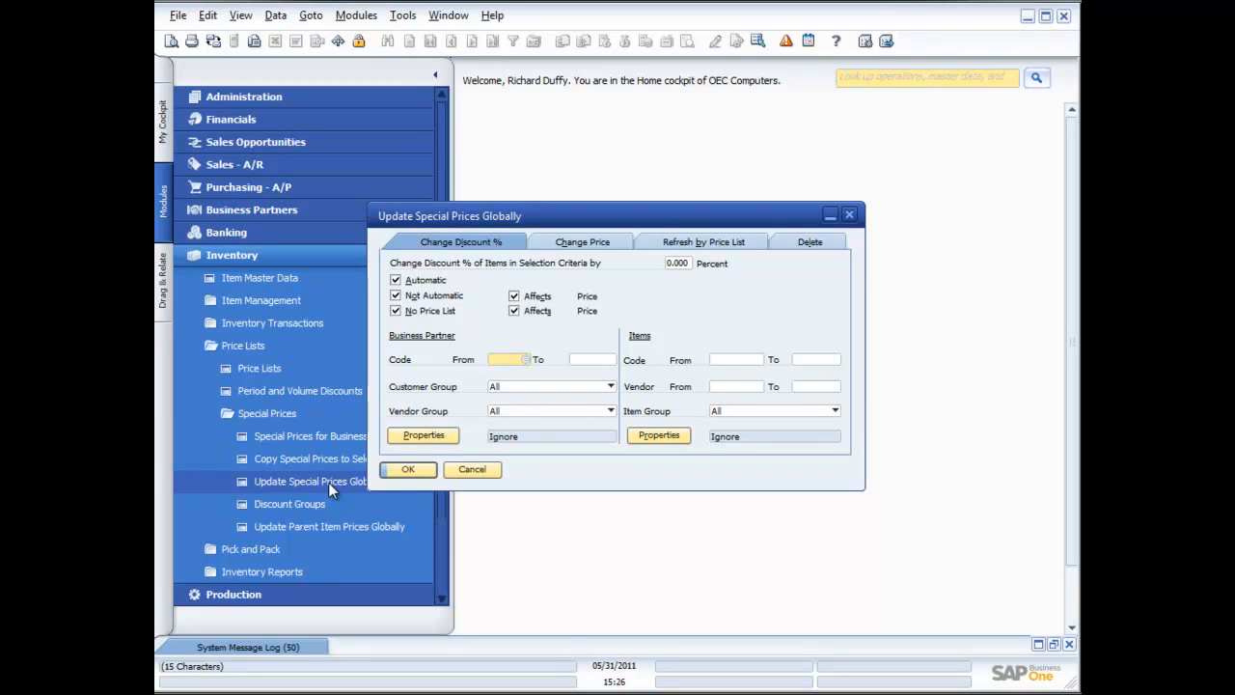
click(578, 243)
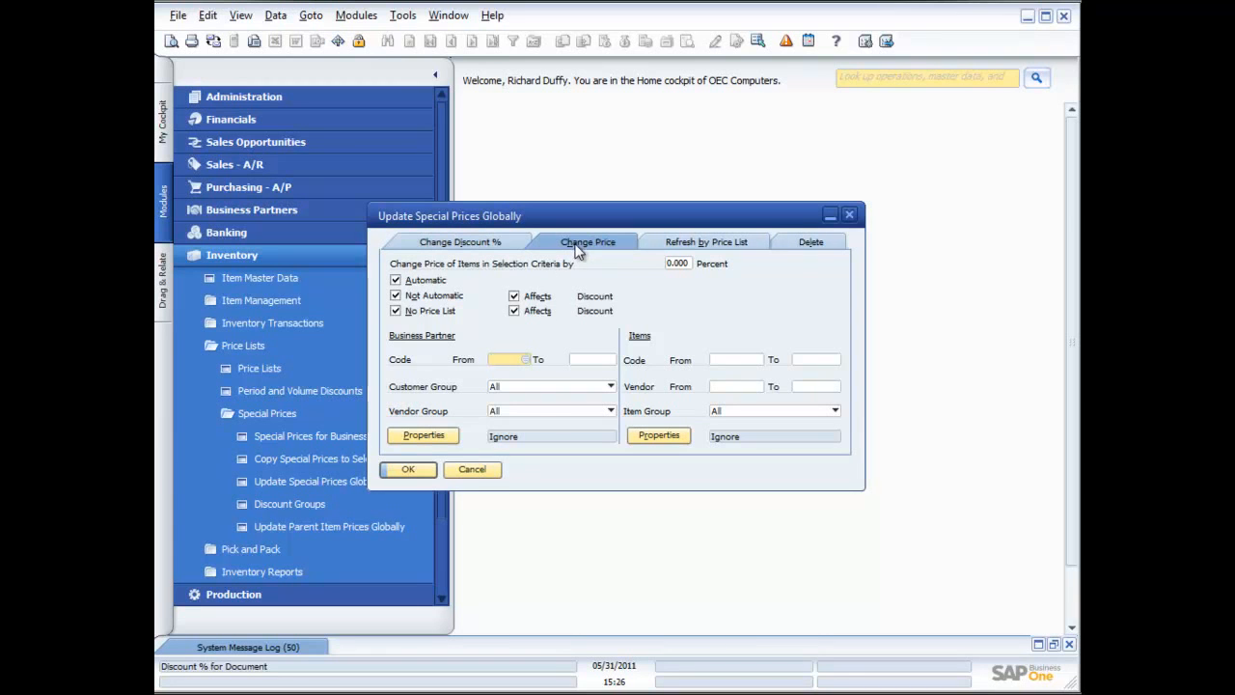
click(471, 470)
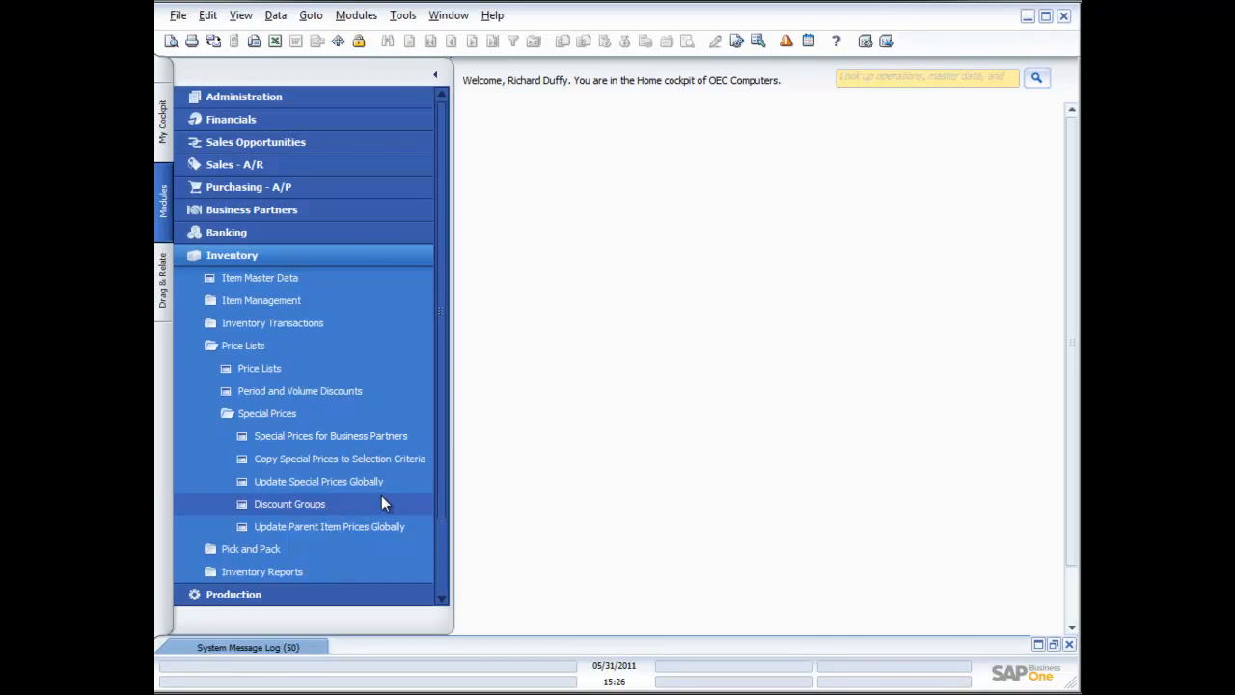
Collapse the price list entries and open a new Inventory Transfer document from the inventory transactions.
click(246, 352)
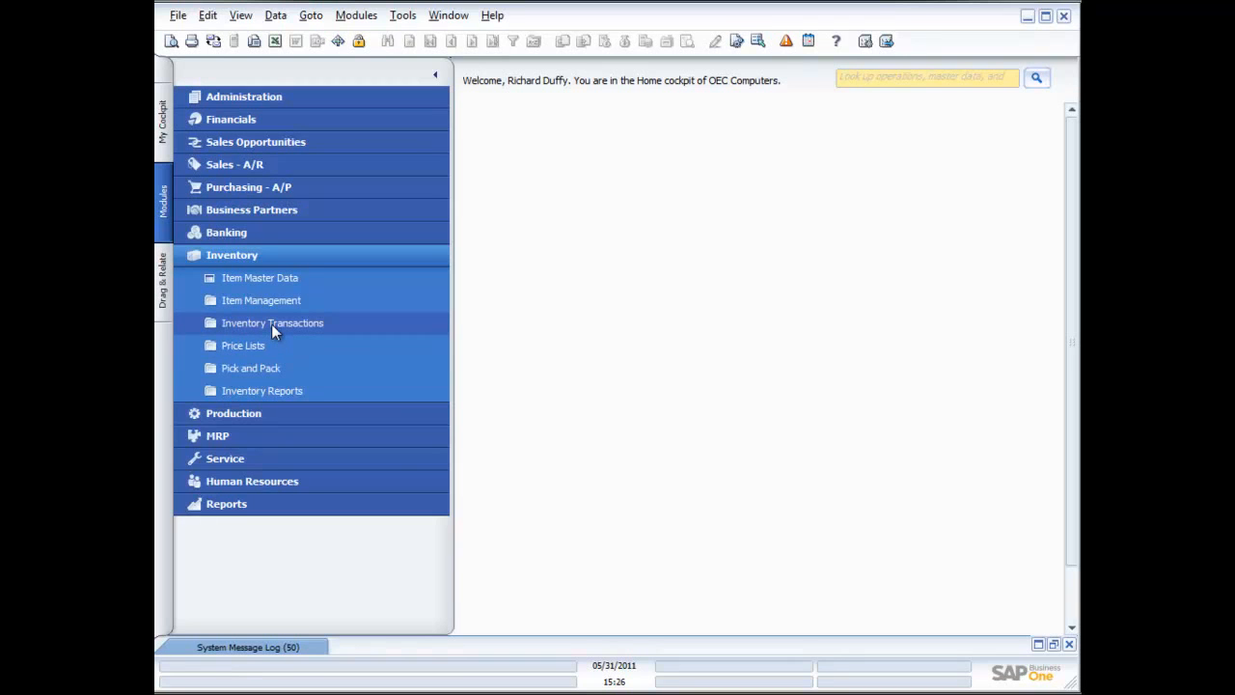
click(271, 323)
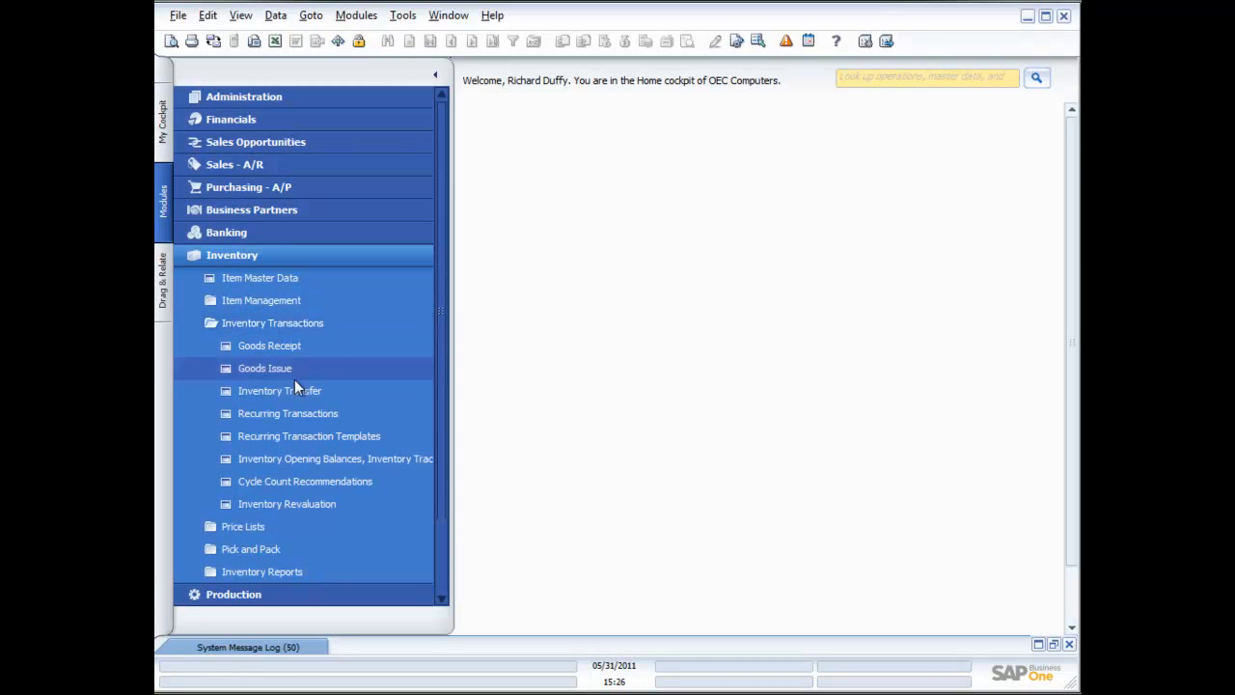
click(280, 394)
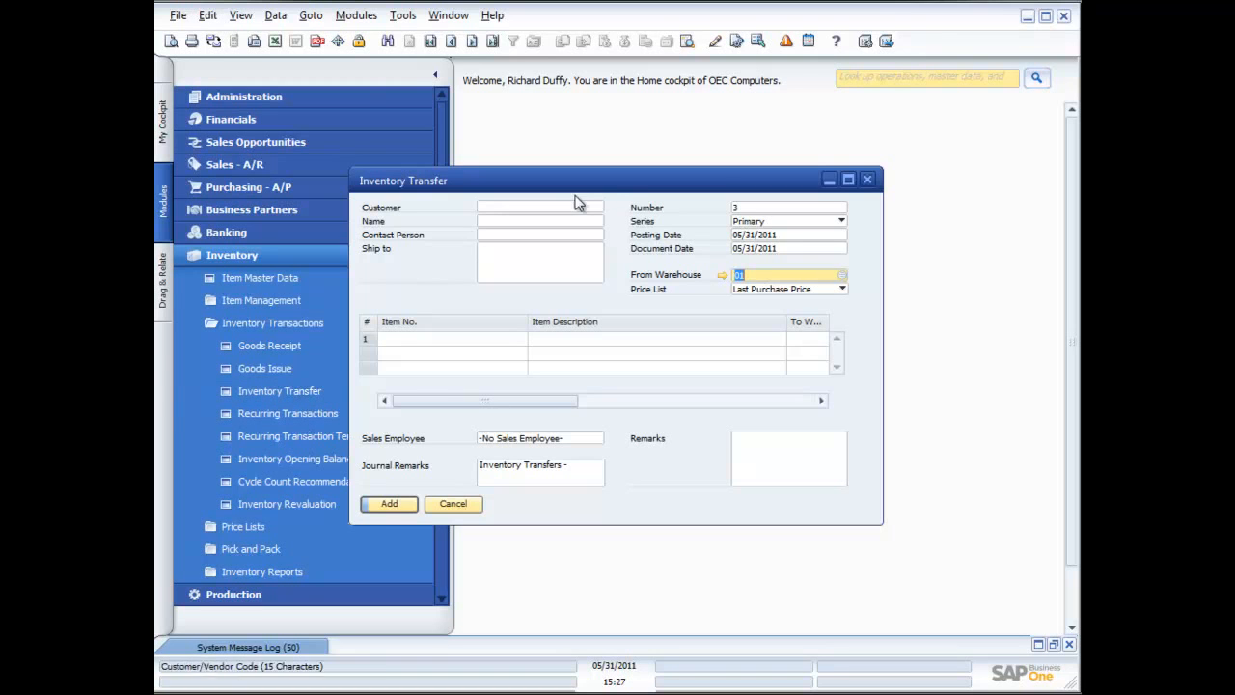
drag(612, 186, 725, 183)
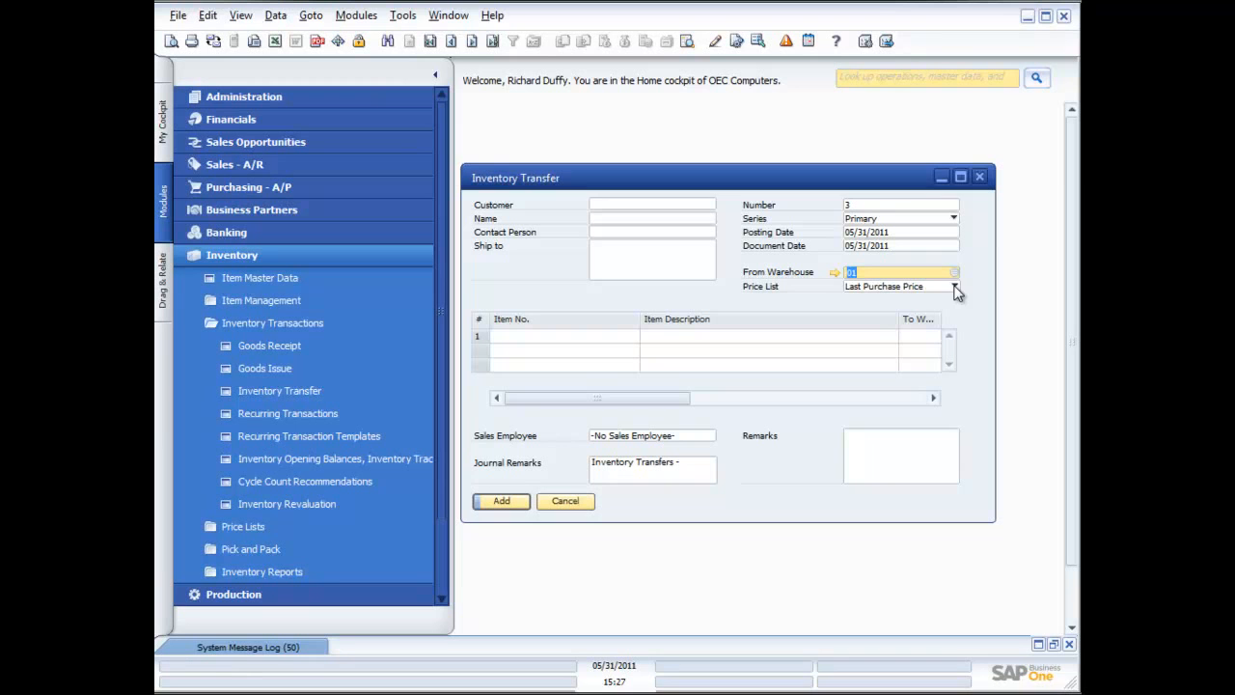
Add item A00001 to the inventory transfer's first row with 02 as the destination warehouse.
click(510, 336)
click(631, 338)
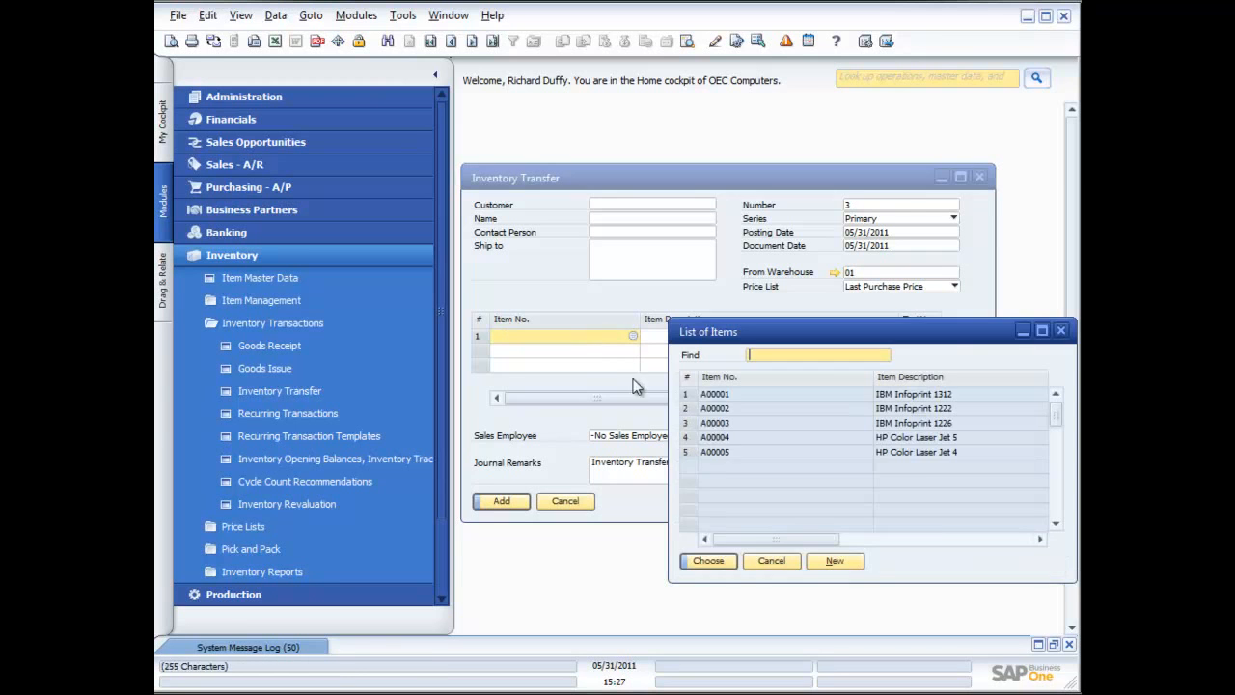
double_click(725, 396)
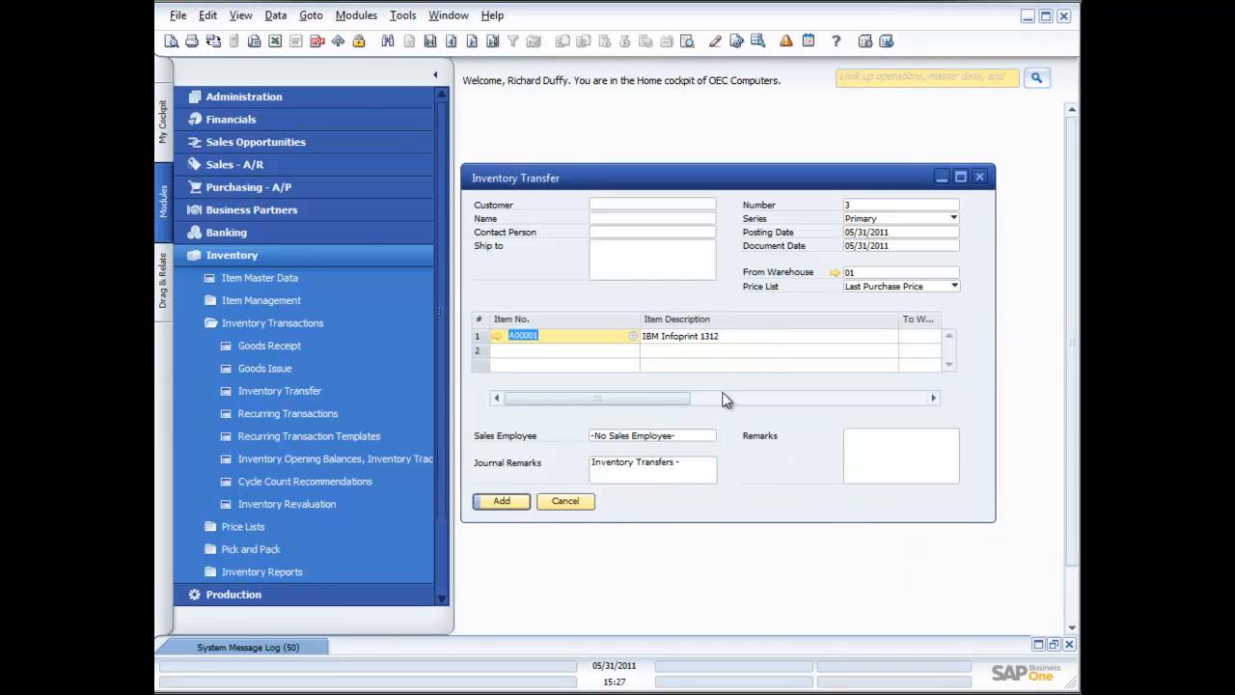
click(916, 335)
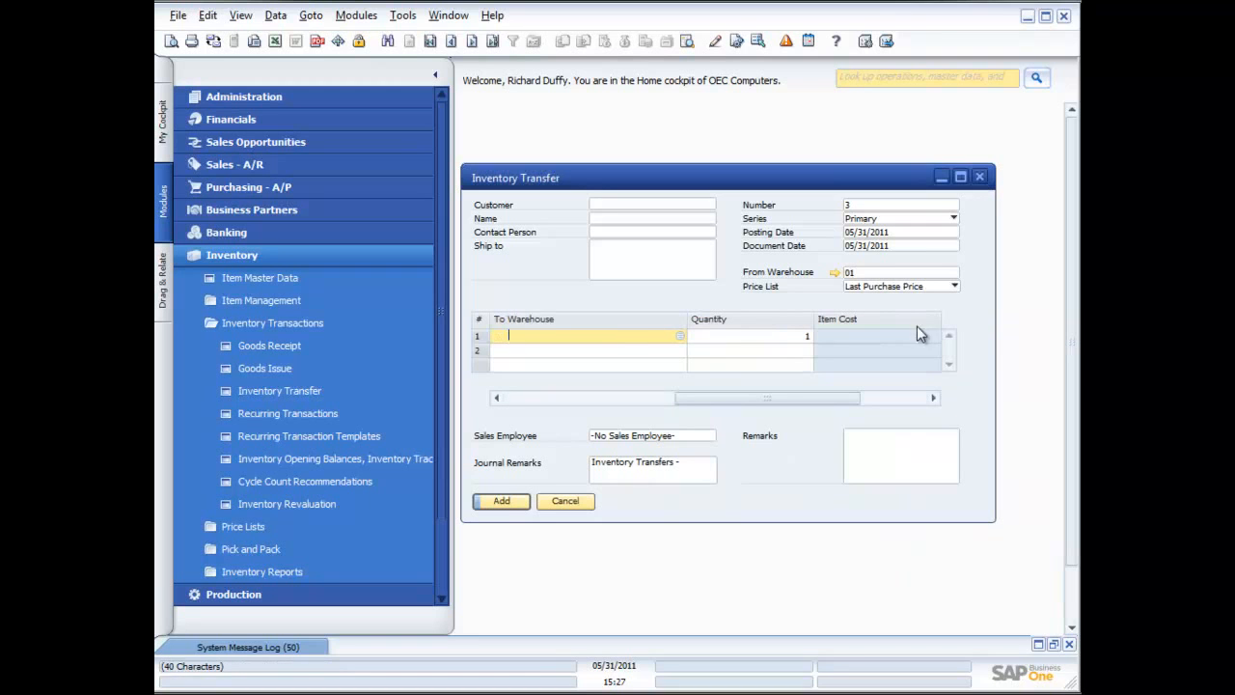
click(680, 337)
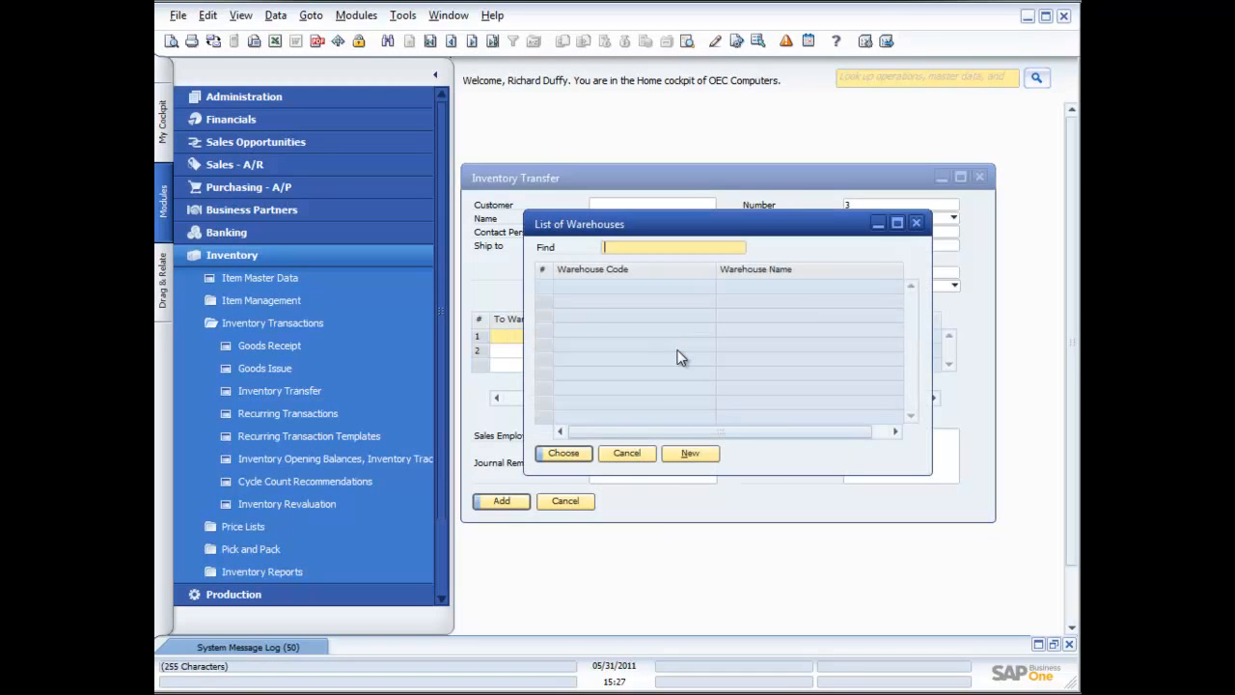
double_click(582, 300)
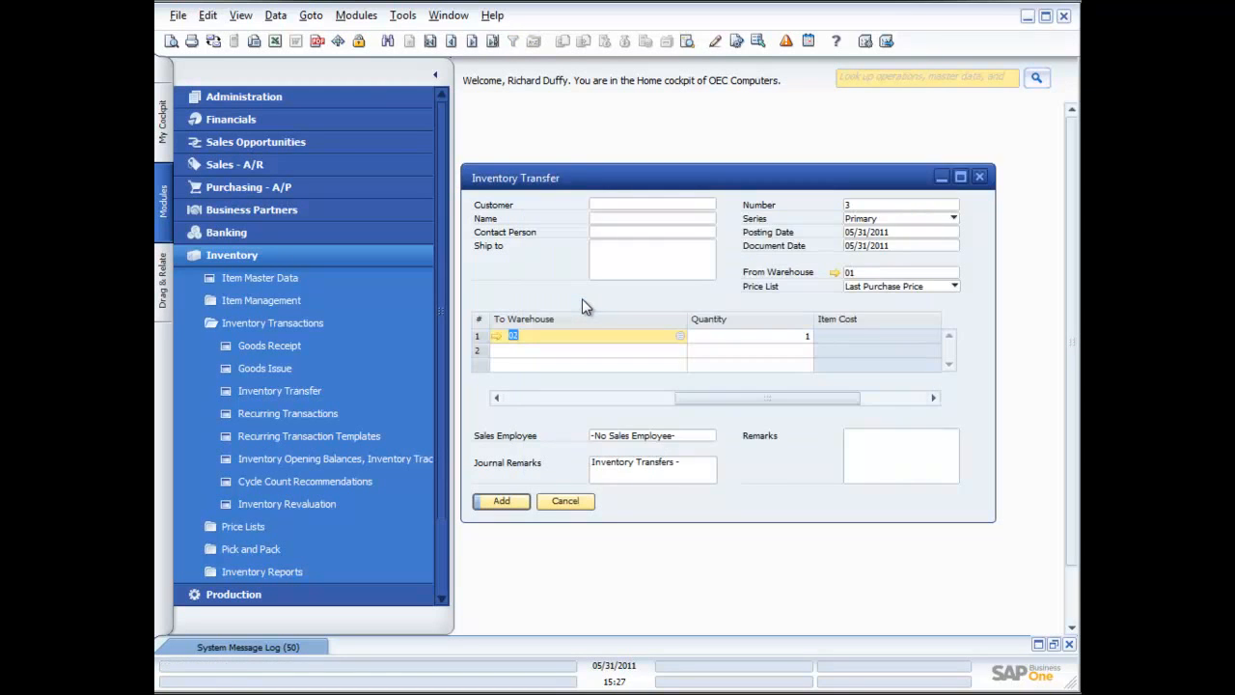
Look up item A00001's stock by warehouse from the transfer row's destination warehouse.
click(761, 337)
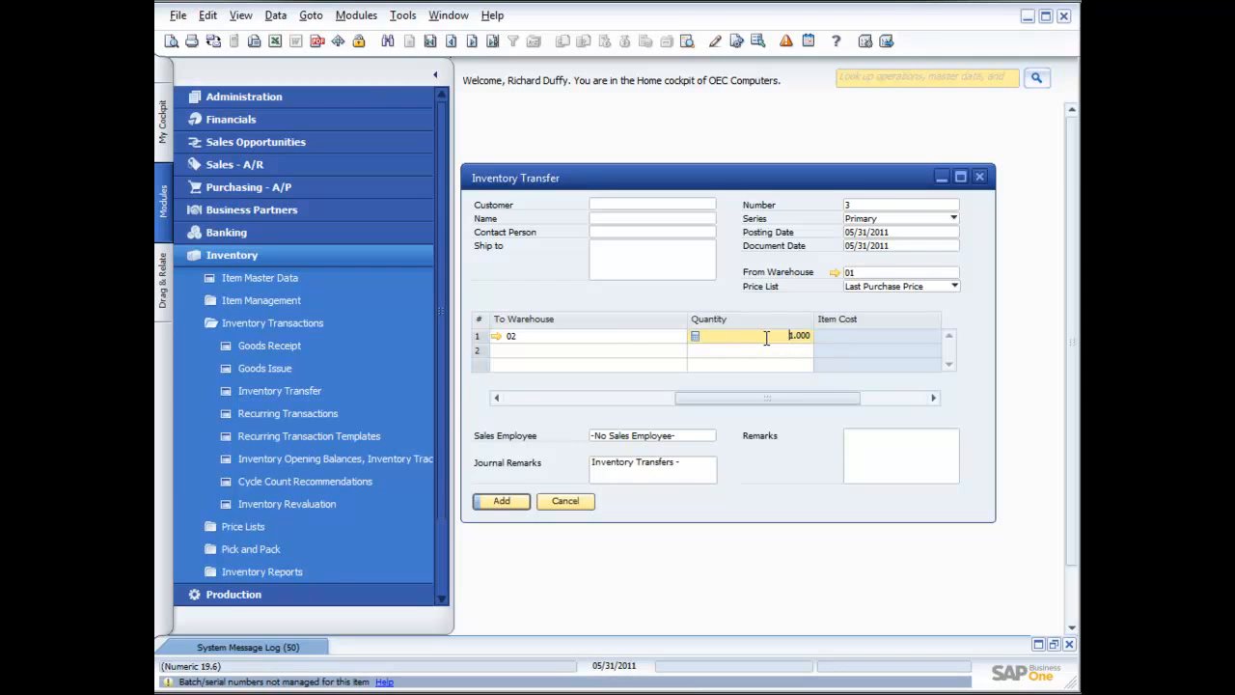
click(627, 336)
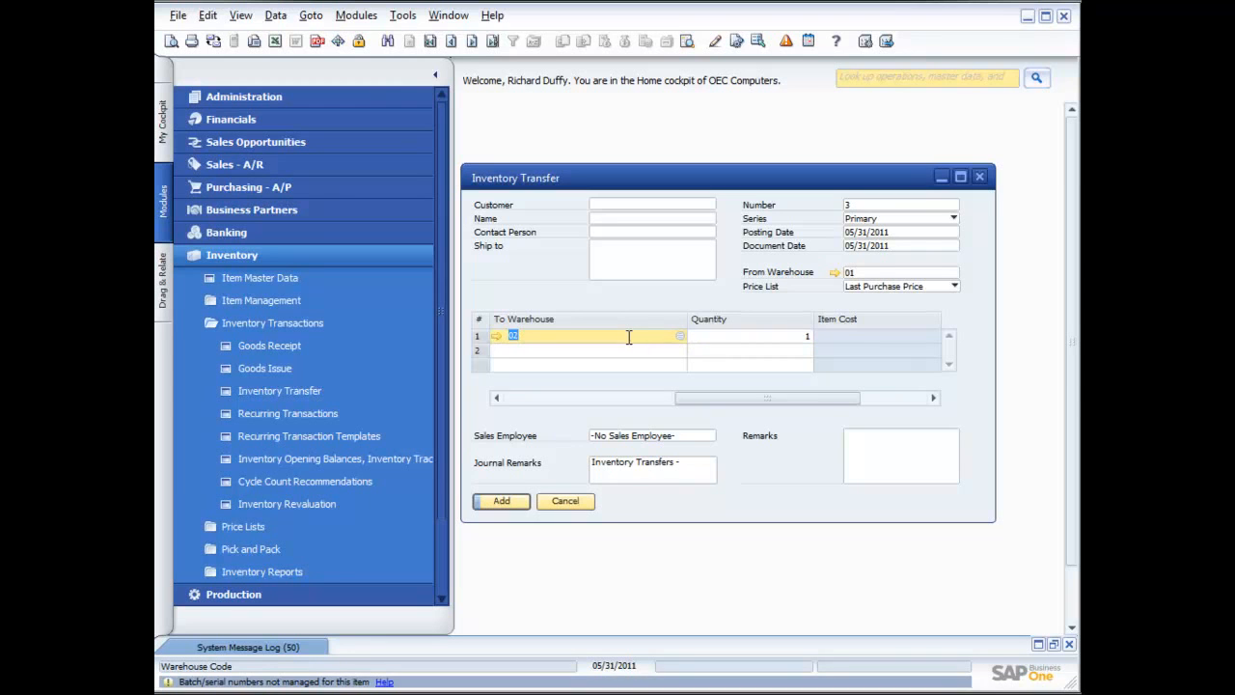
key(ctrl+Tab)
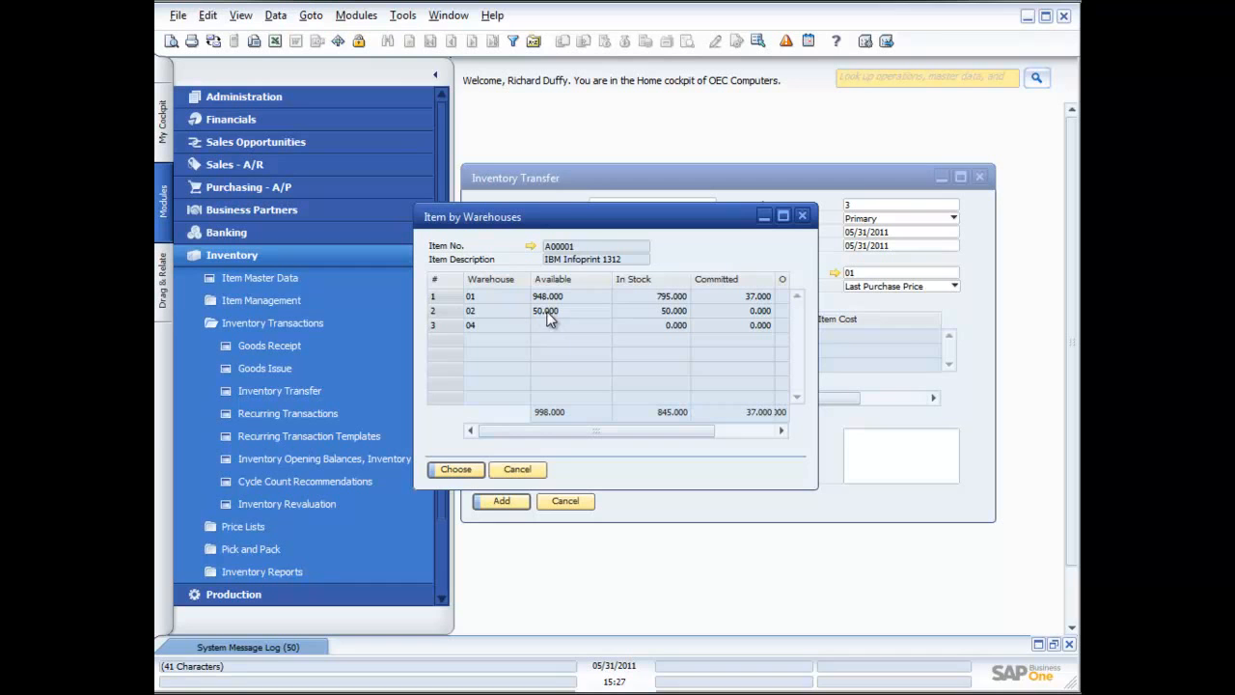
Choose warehouse 02 as the destination for item A00001's transfer row and set its quantity to 100.
click(455, 470)
click(745, 338)
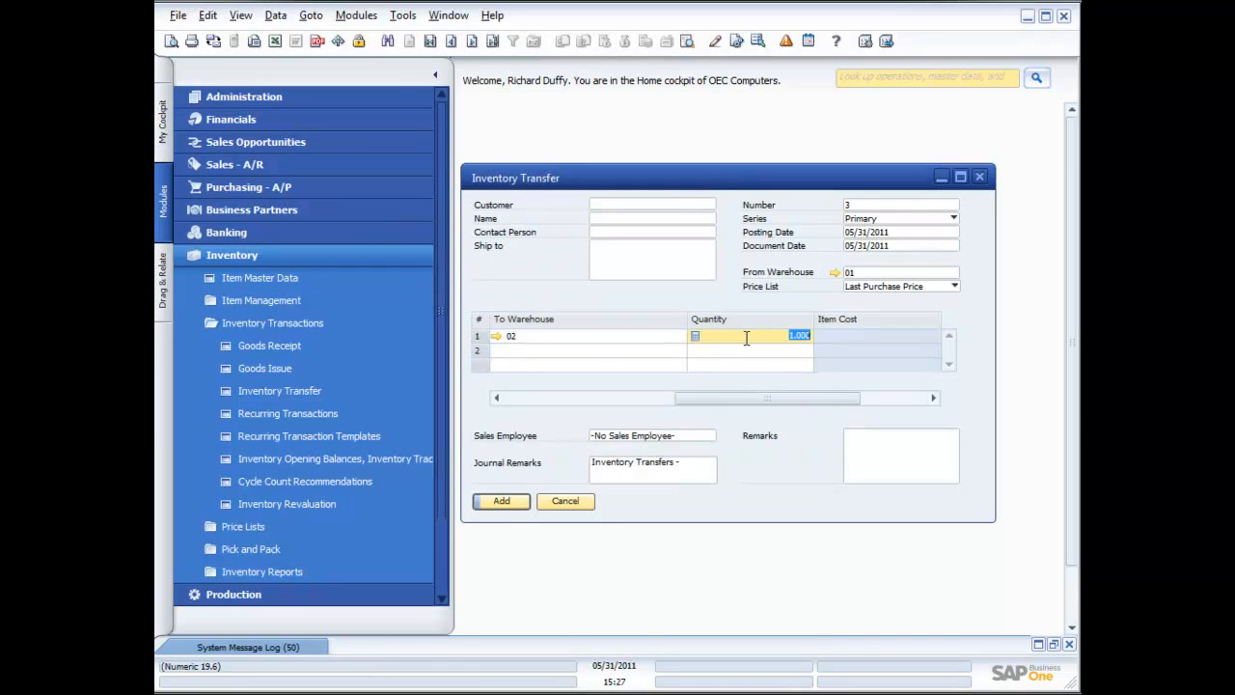
text(100)
key(Tab)
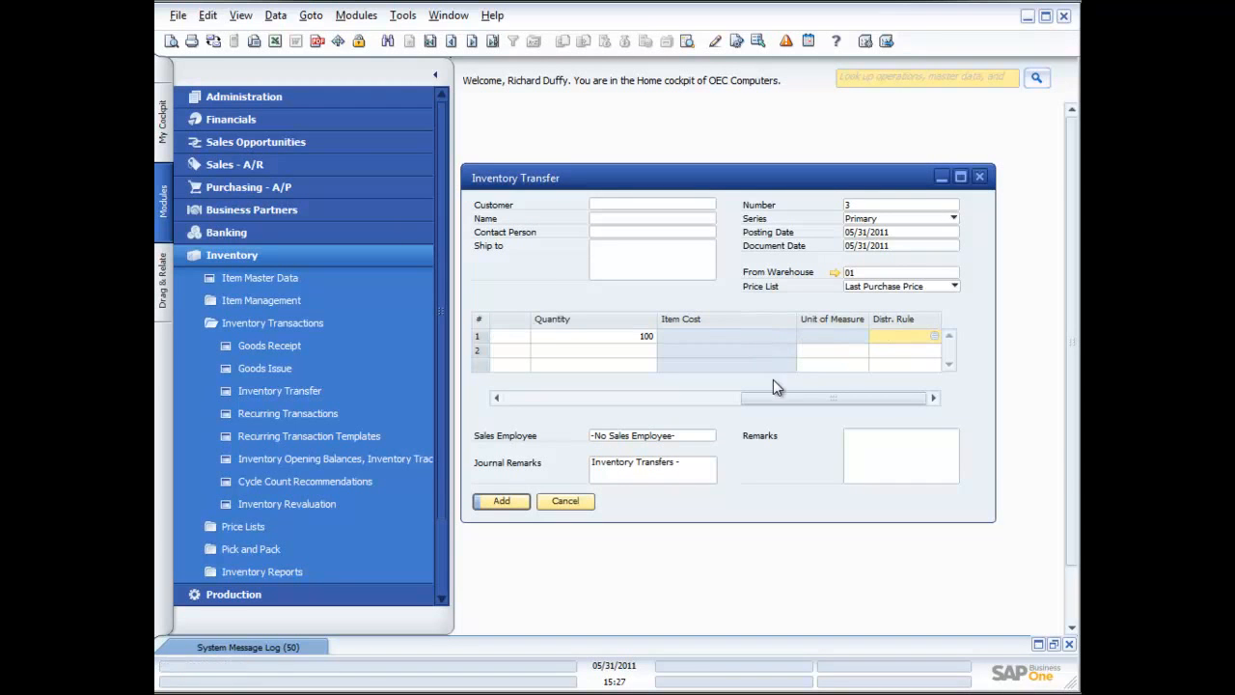
Add the inventory transfer document to the system and close the Inventory Transfer window.
click(501, 503)
click(433, 359)
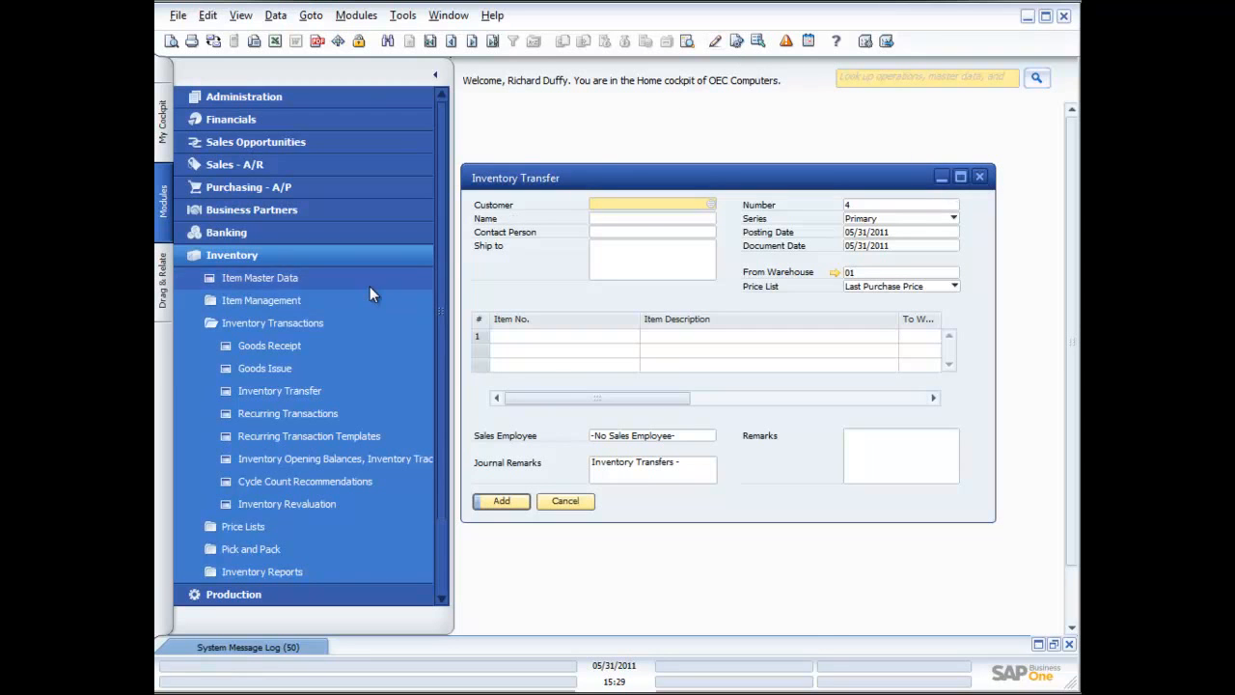
click(980, 180)
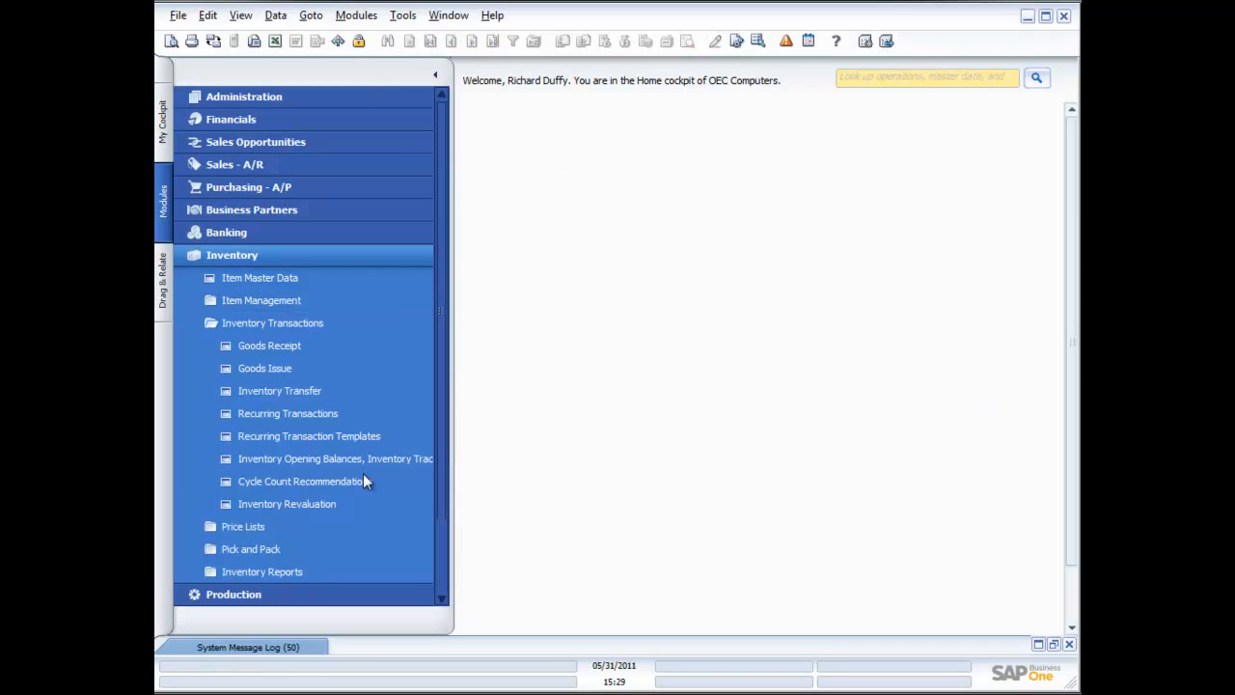
Examine the Cycle Count Recommendations selection criteria and the Inventory Revaluation window, closing each without changes.
click(294, 481)
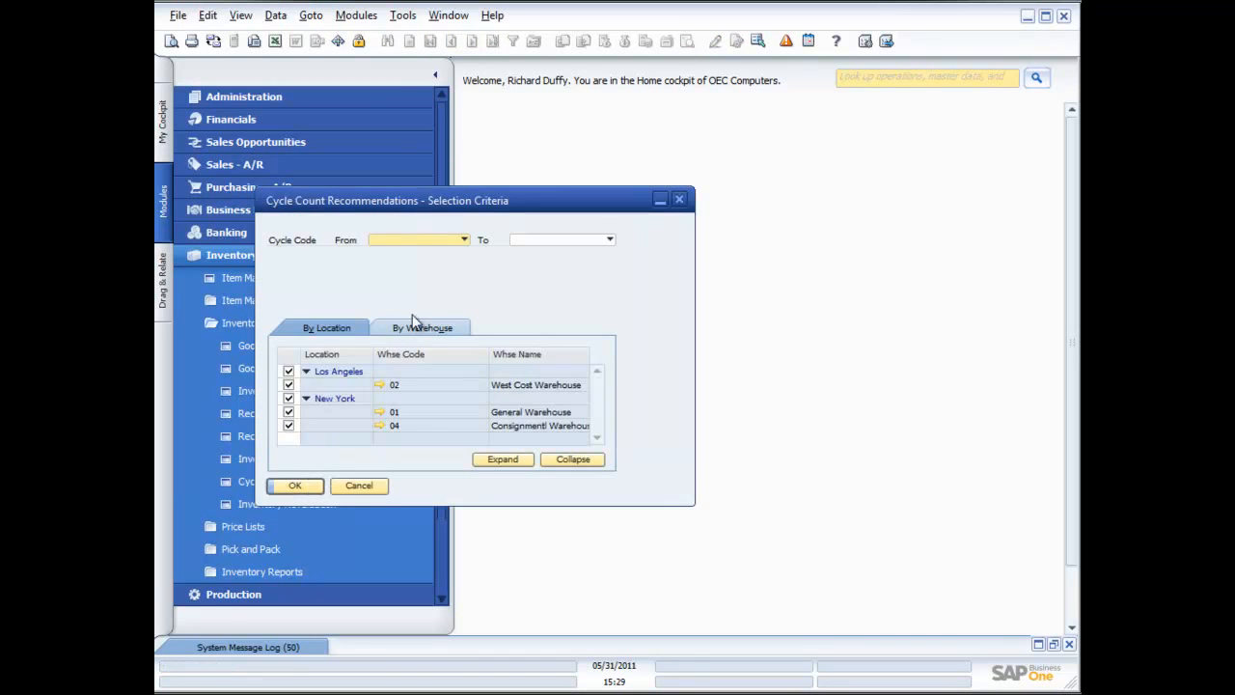
drag(377, 199, 585, 138)
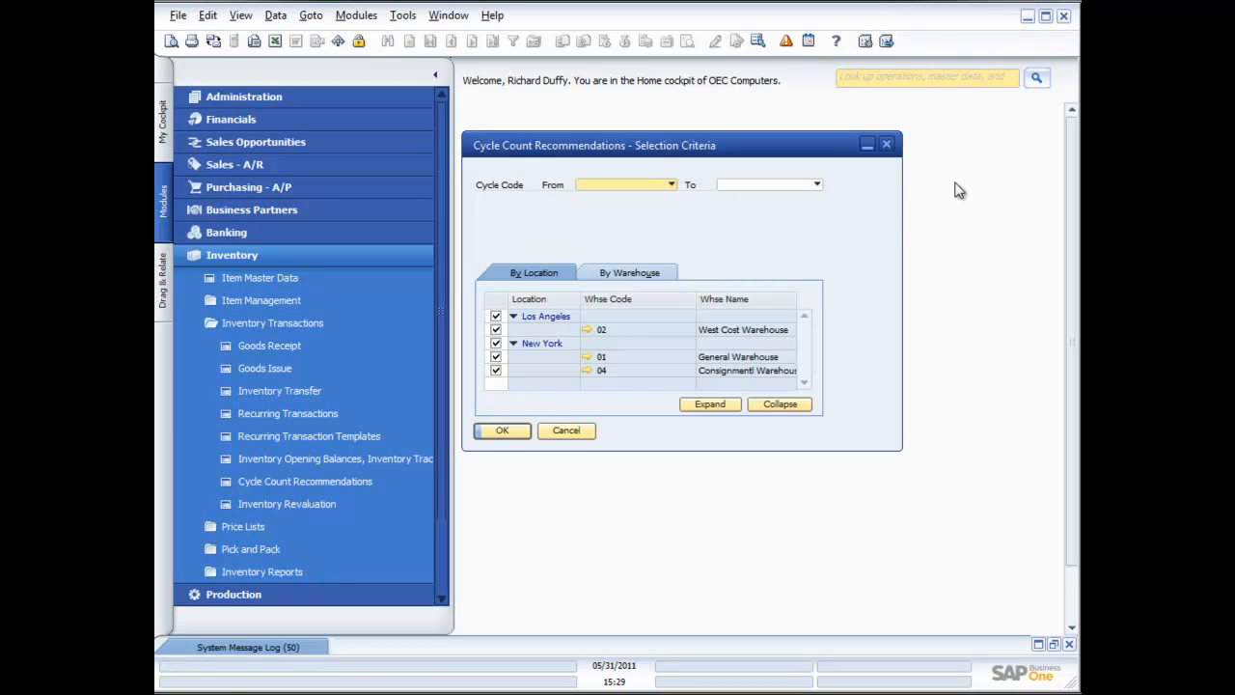
click(886, 144)
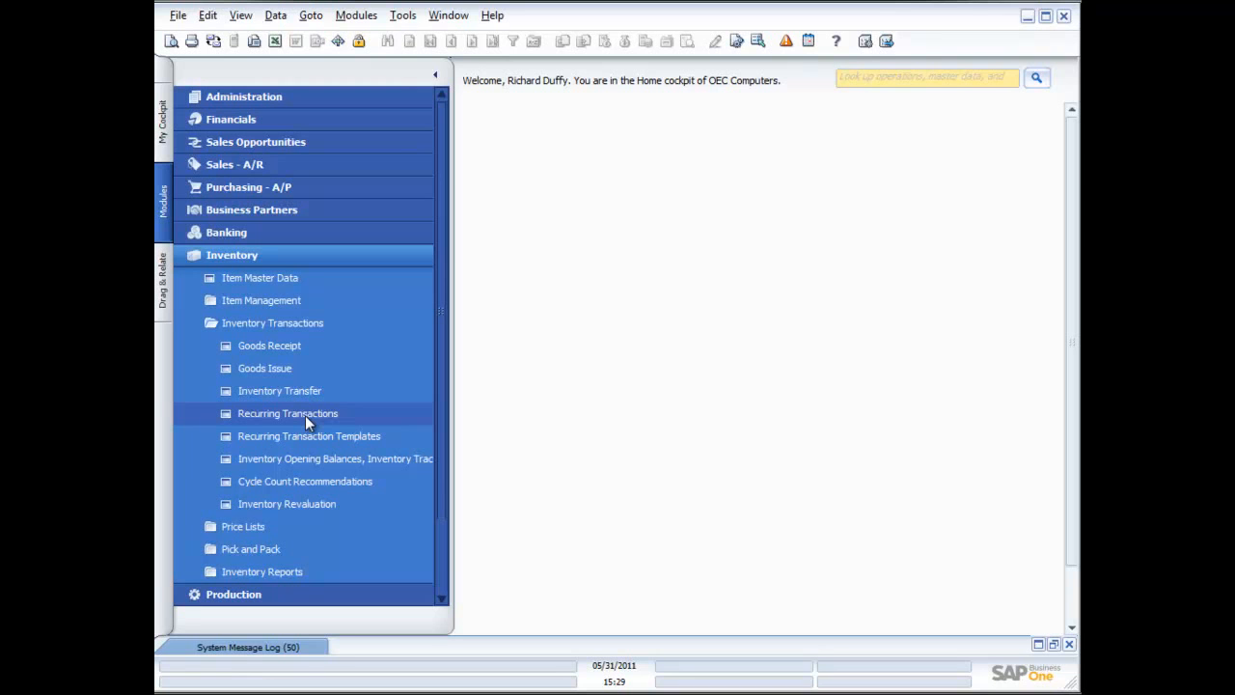
click(292, 502)
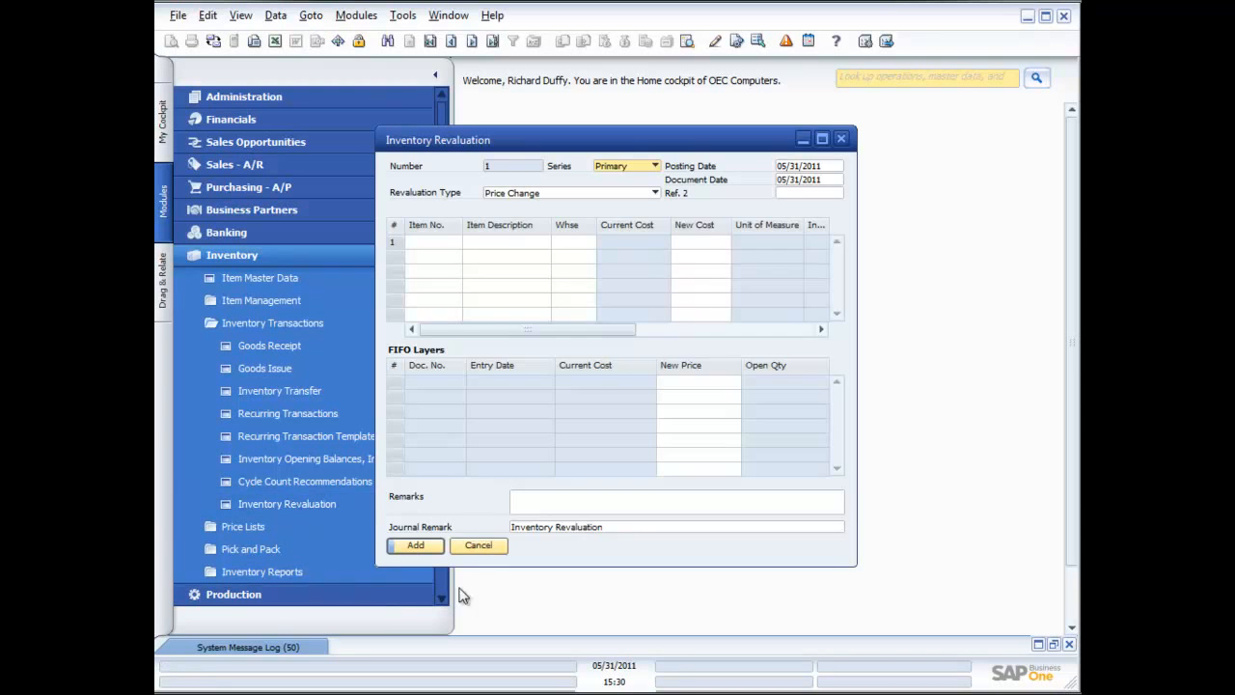
click(478, 546)
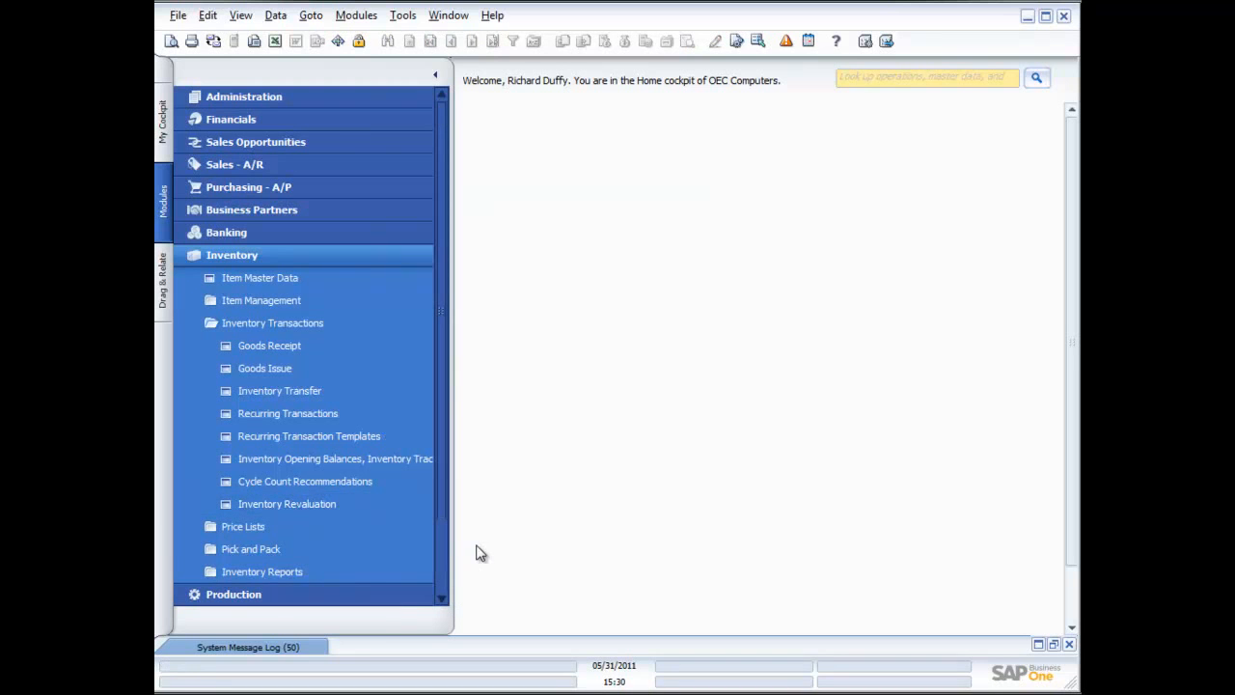
Run the Inventory Audit Report from the inventory reports with its default selection criteria for all items and warehouses.
click(283, 569)
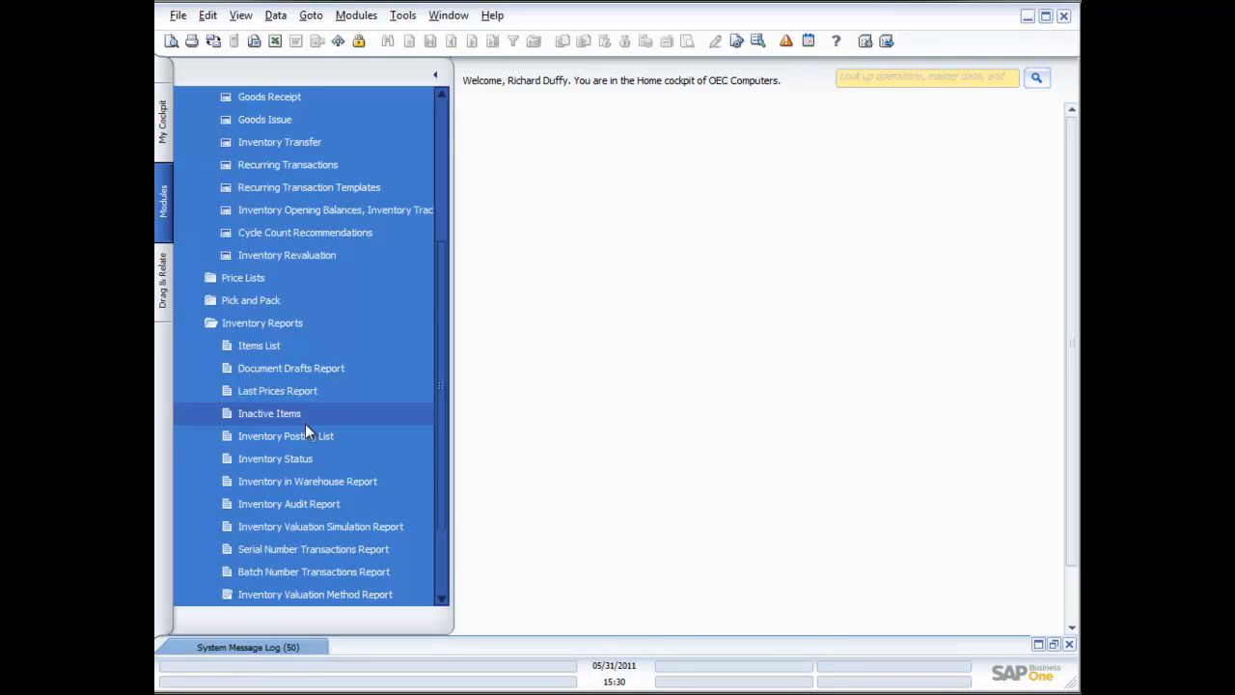
click(297, 505)
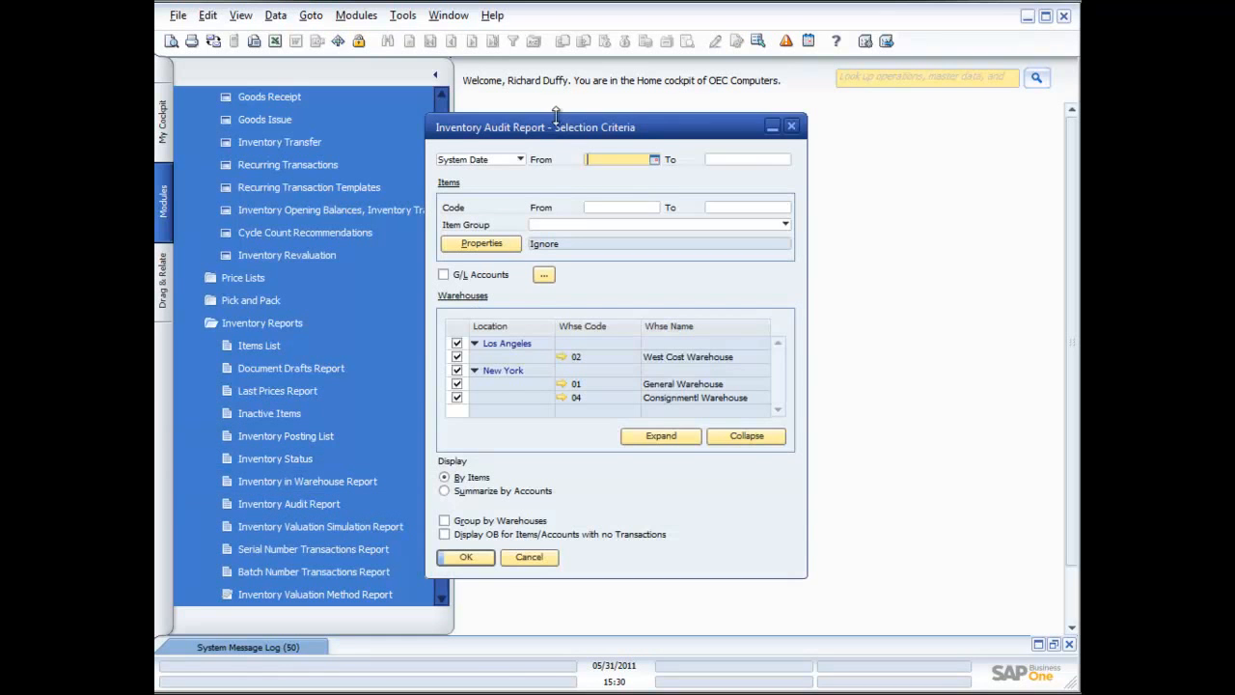
drag(576, 131, 680, 143)
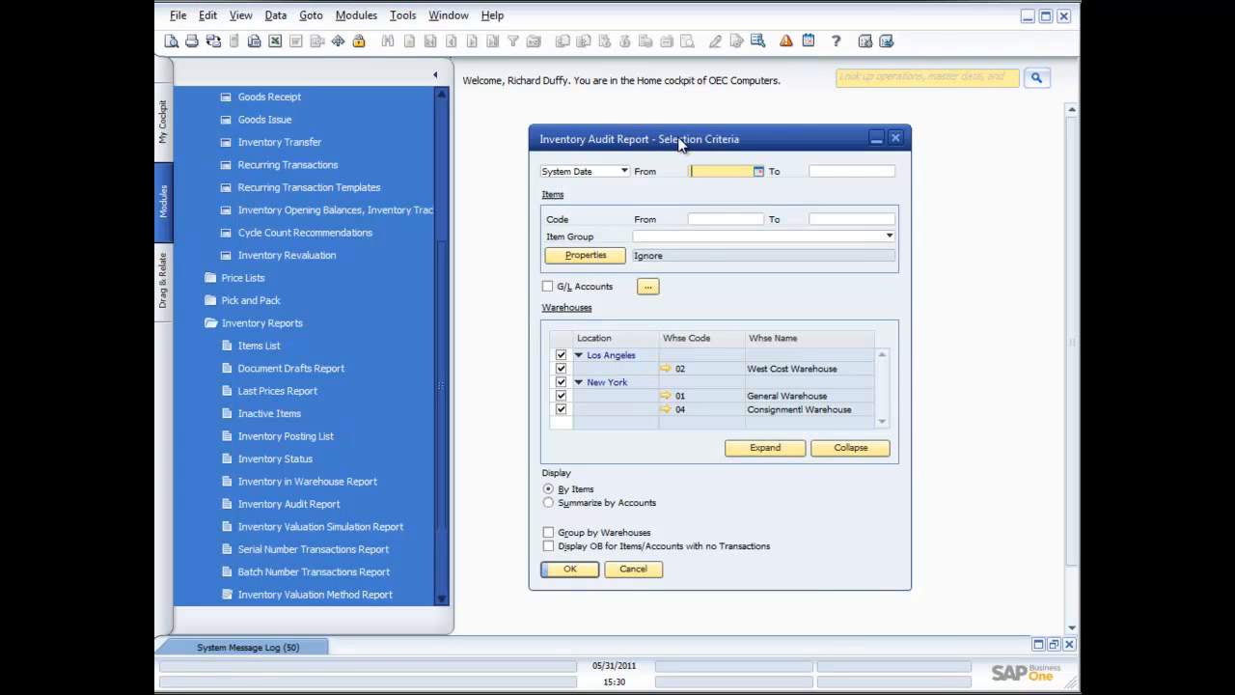
click(568, 570)
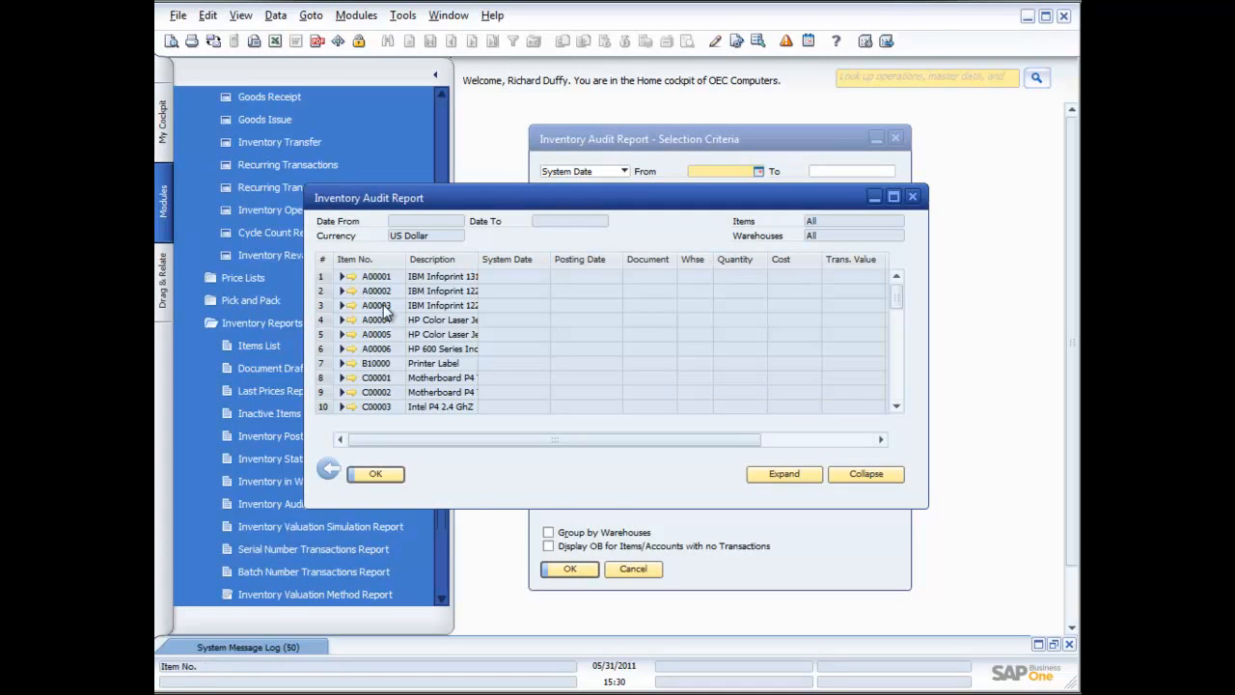
Expand item A00001 in the audit report, enlarge the report window and examine the item's transactions through the most recent ones.
click(323, 277)
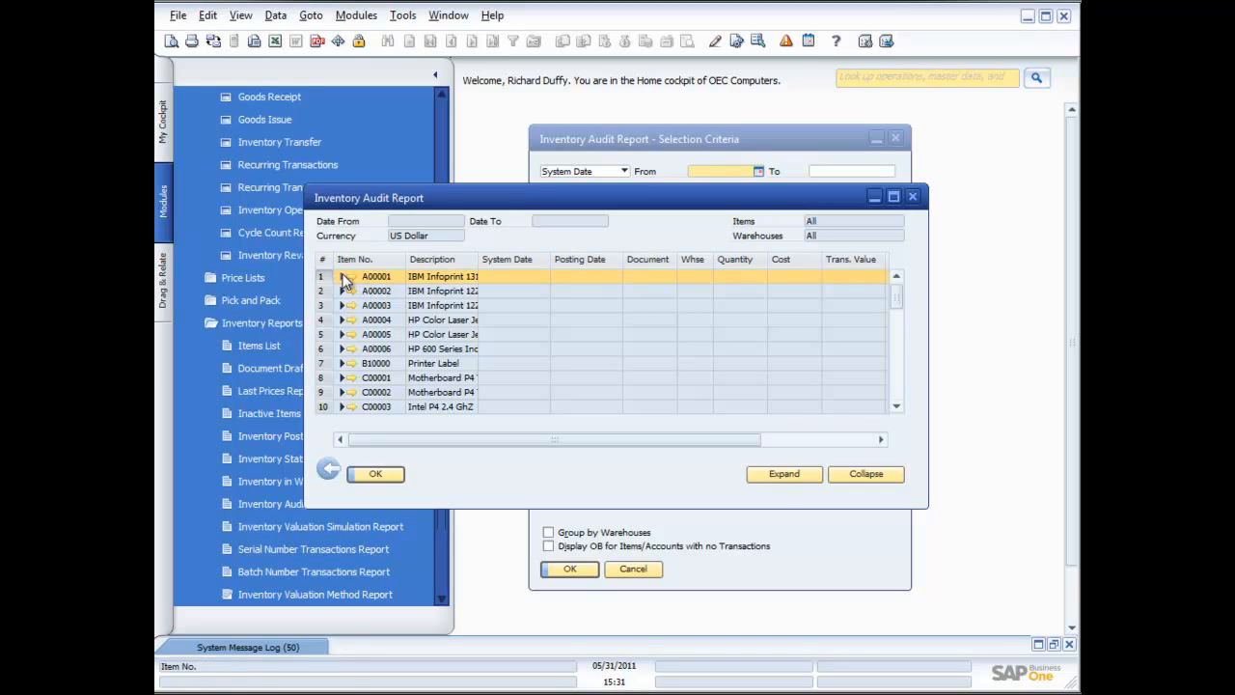
click(342, 277)
drag(927, 506, 1075, 579)
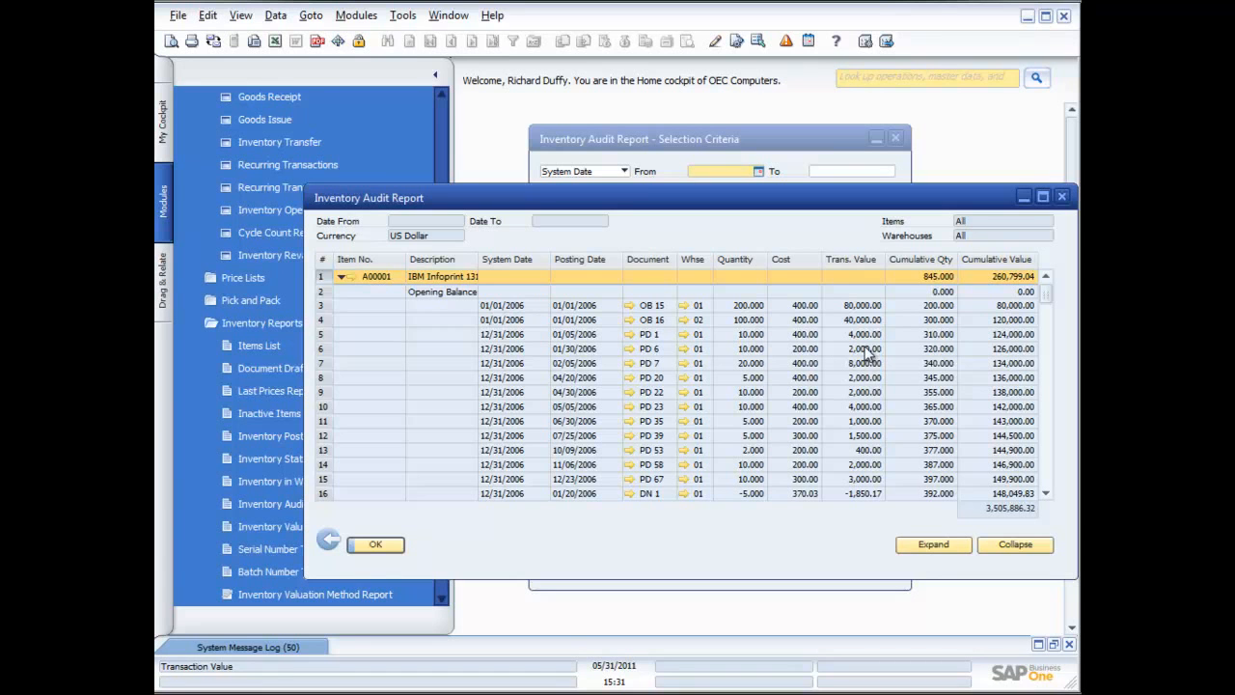
drag(1045, 297, 1035, 433)
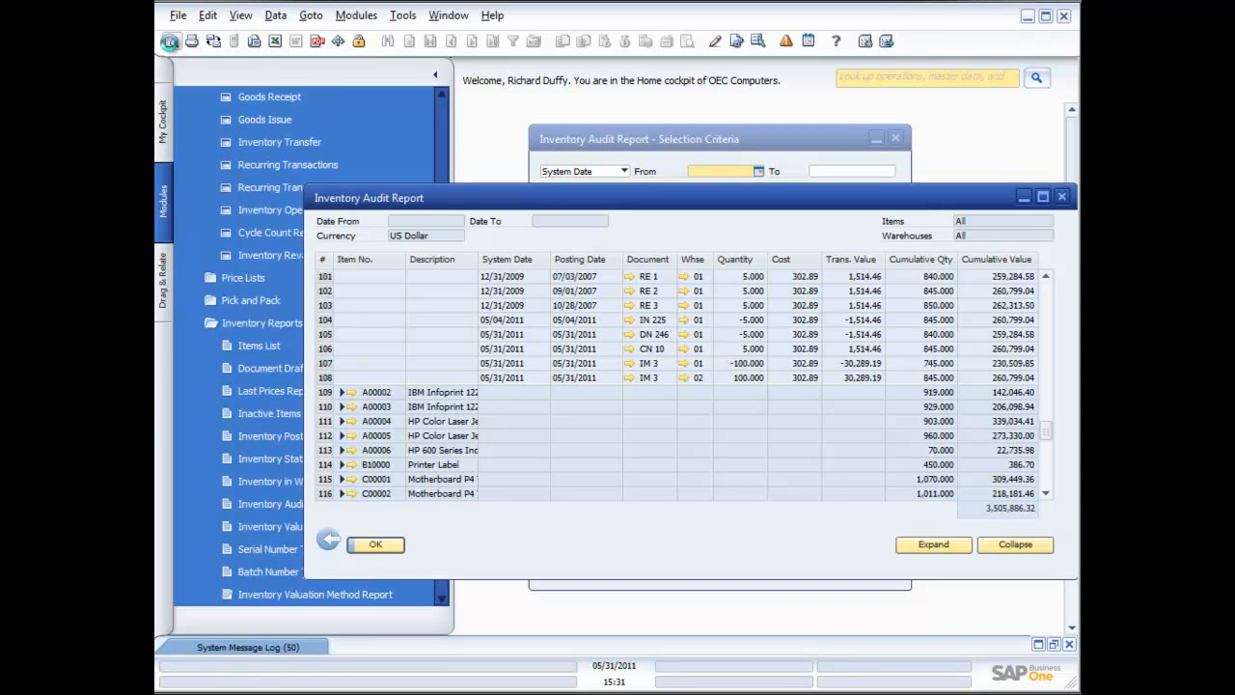
Preview the printed audit report, and close the preview, the report and its selection criteria.
click(170, 43)
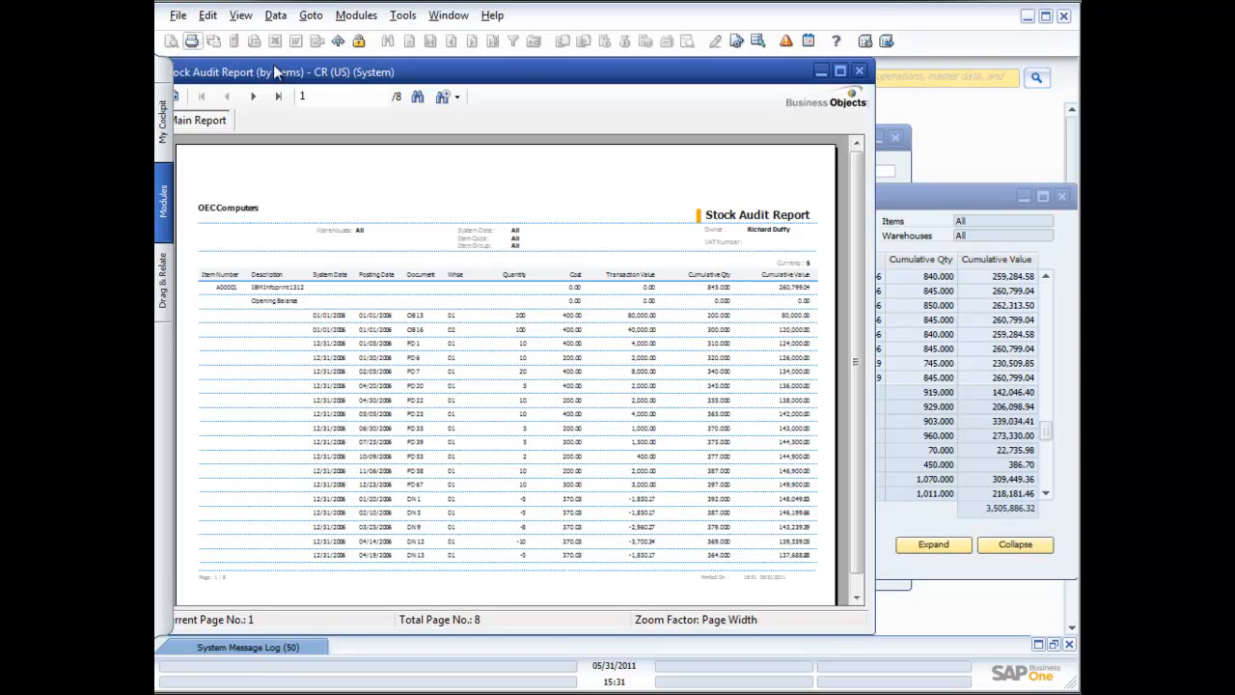
click(859, 71)
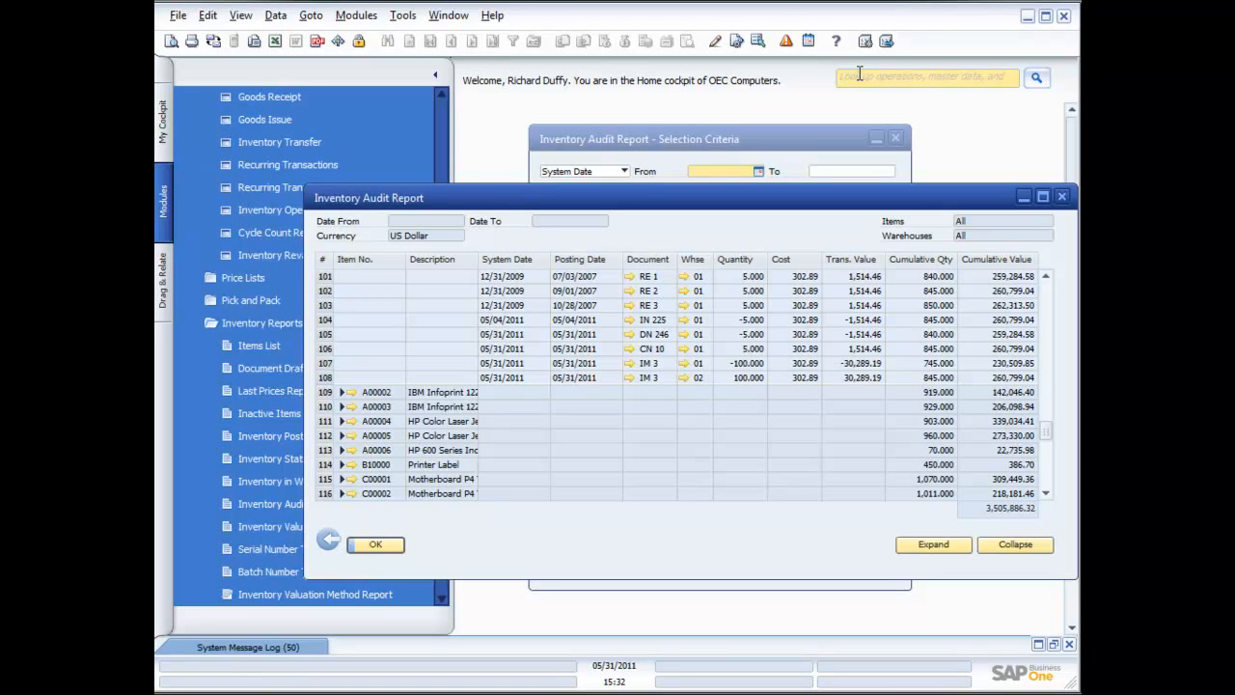
click(1061, 196)
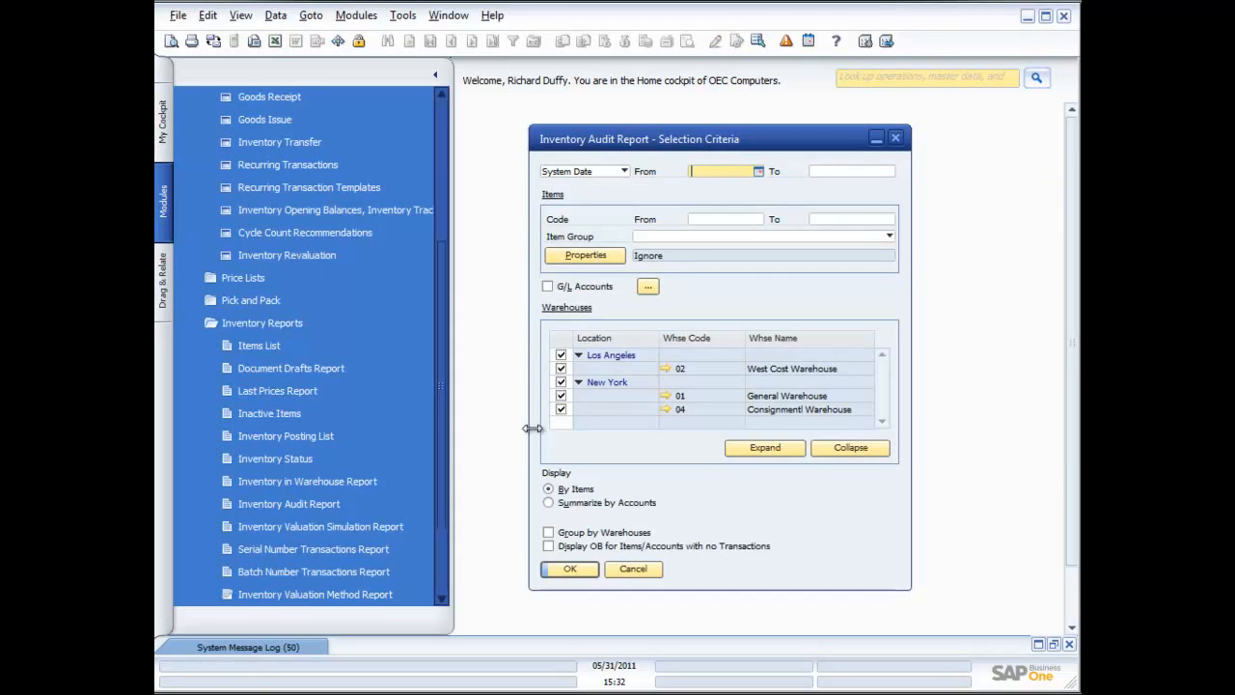
click(633, 568)
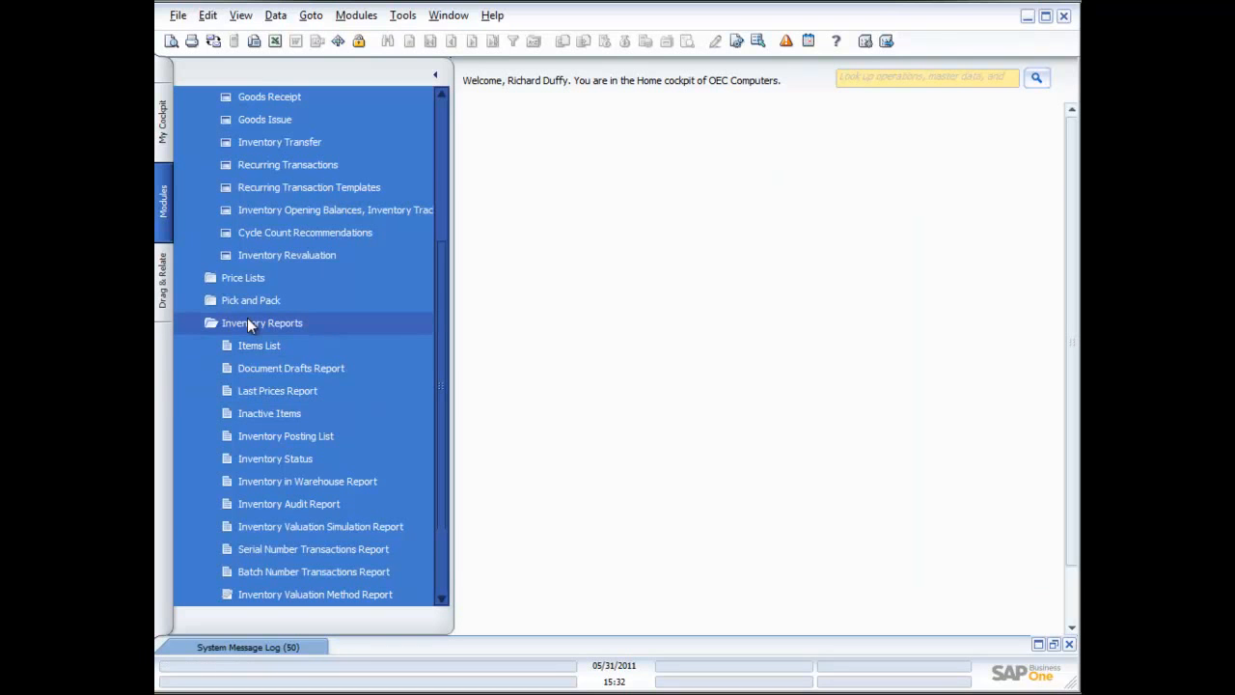
Collapse the inventory reports, examine the operation options in Serial Number Management under Item Management, and cancel its selection criteria.
click(248, 323)
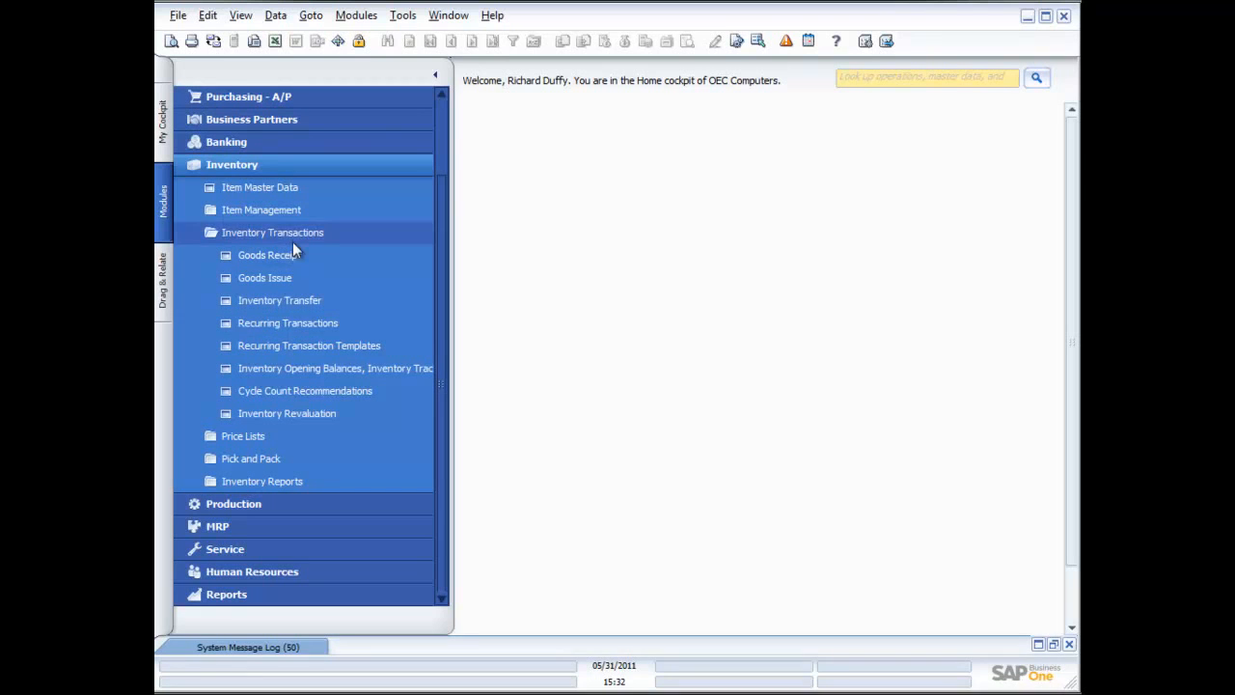
click(262, 212)
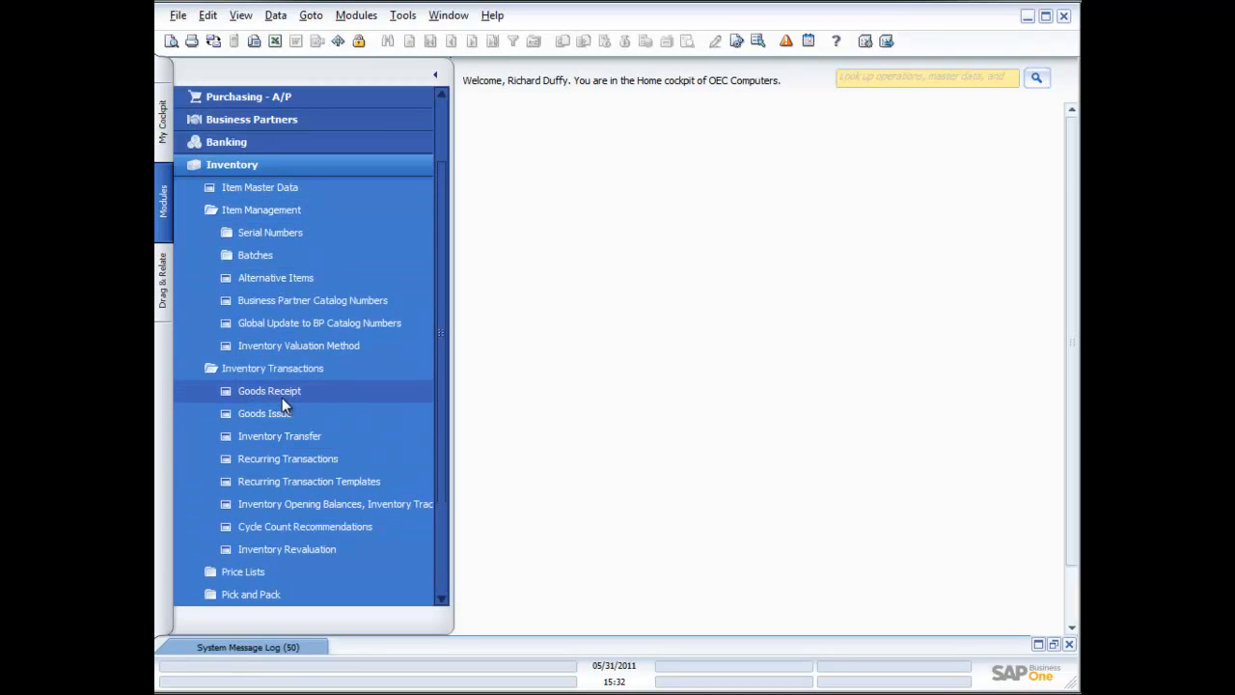
click(251, 235)
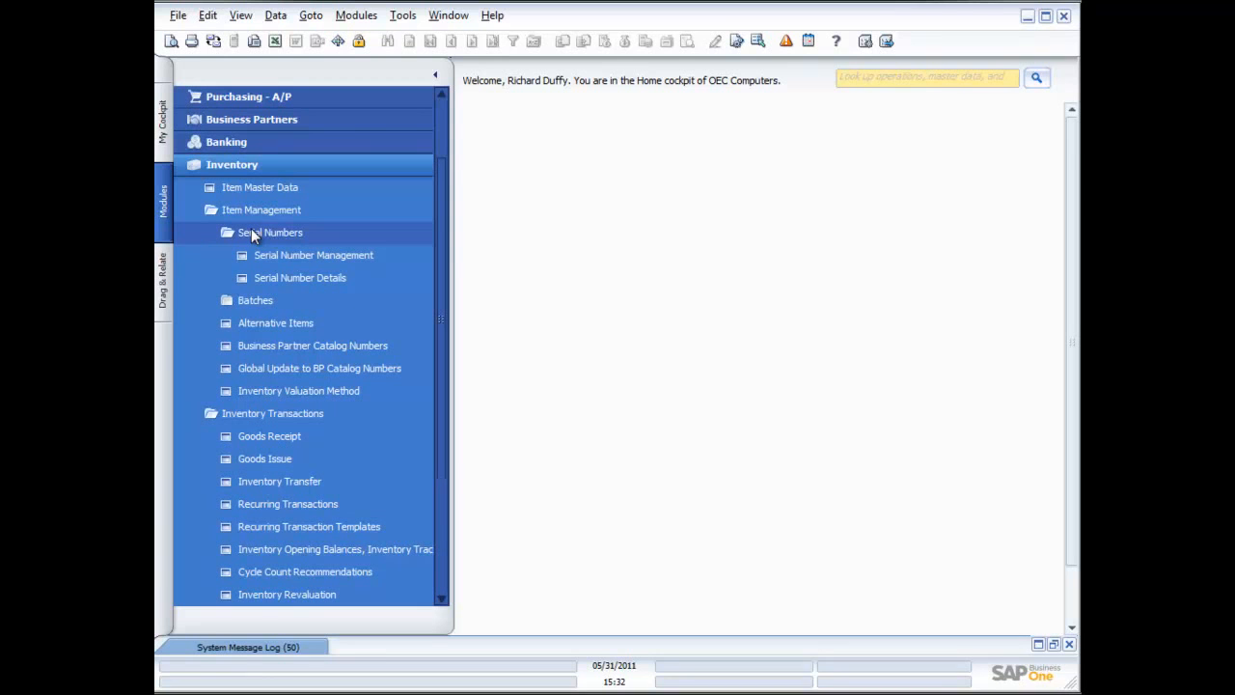
click(290, 254)
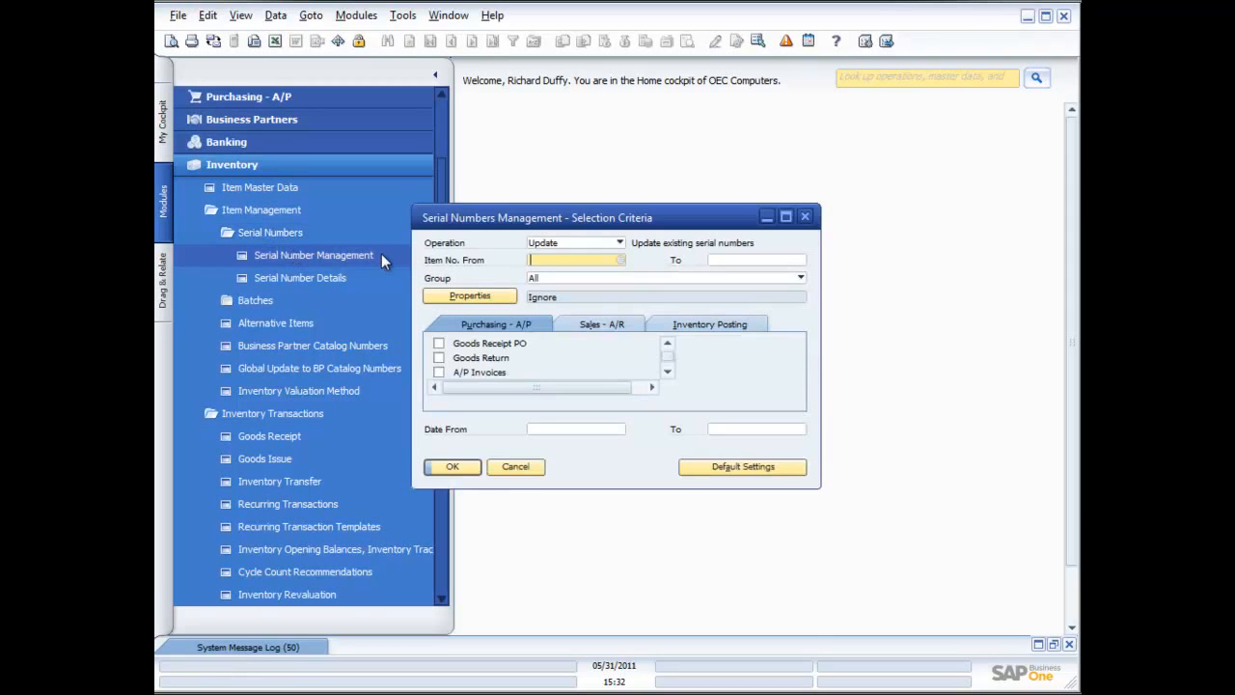
click(619, 244)
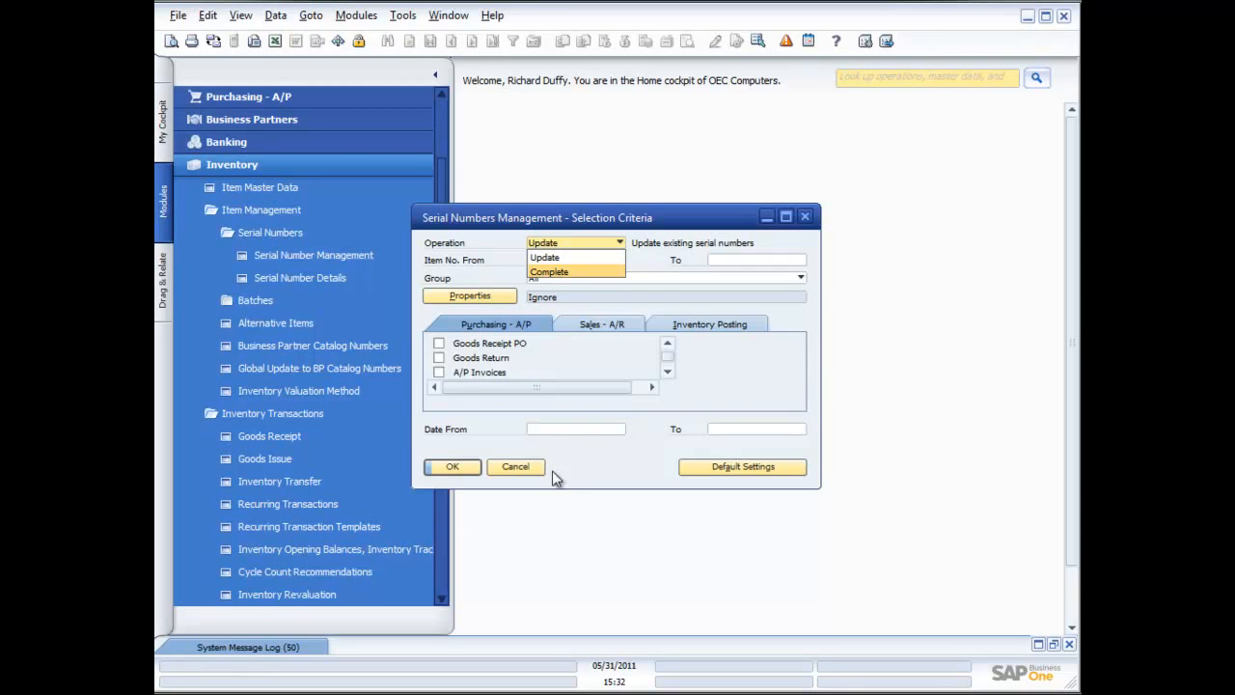
click(521, 471)
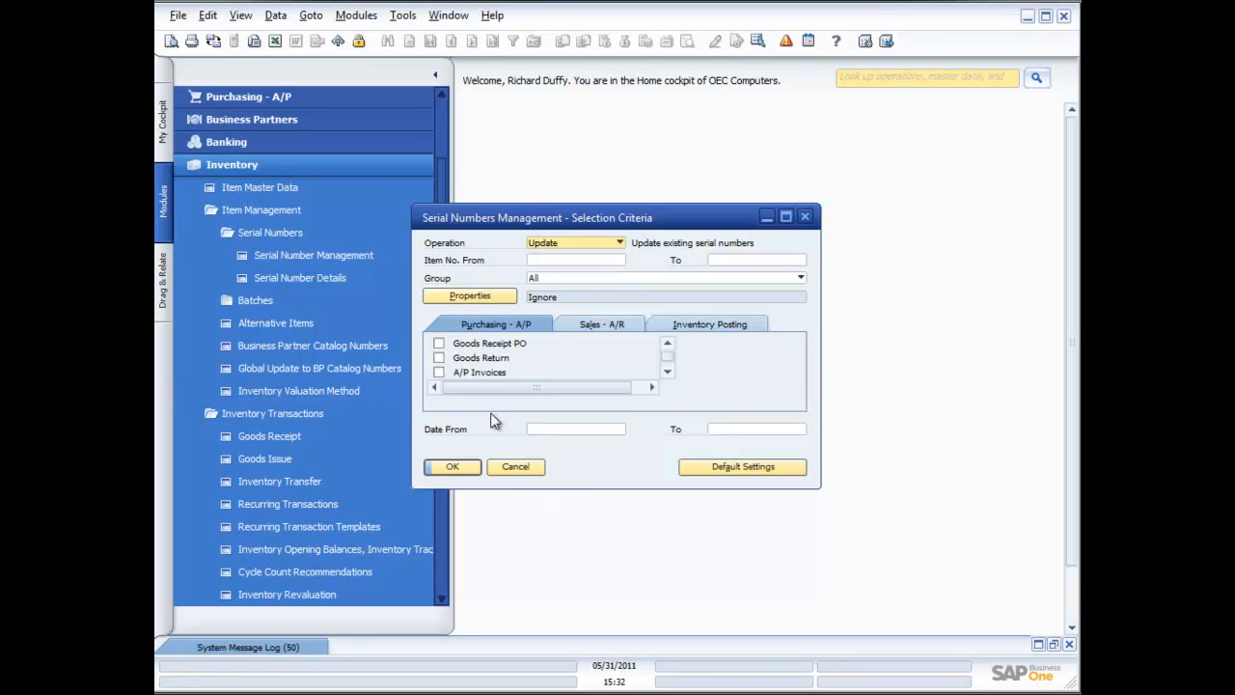
click(518, 470)
Open Serial Number Details and browse from the first record to one for item S10000, examining its date, warranty and location fields.
click(293, 277)
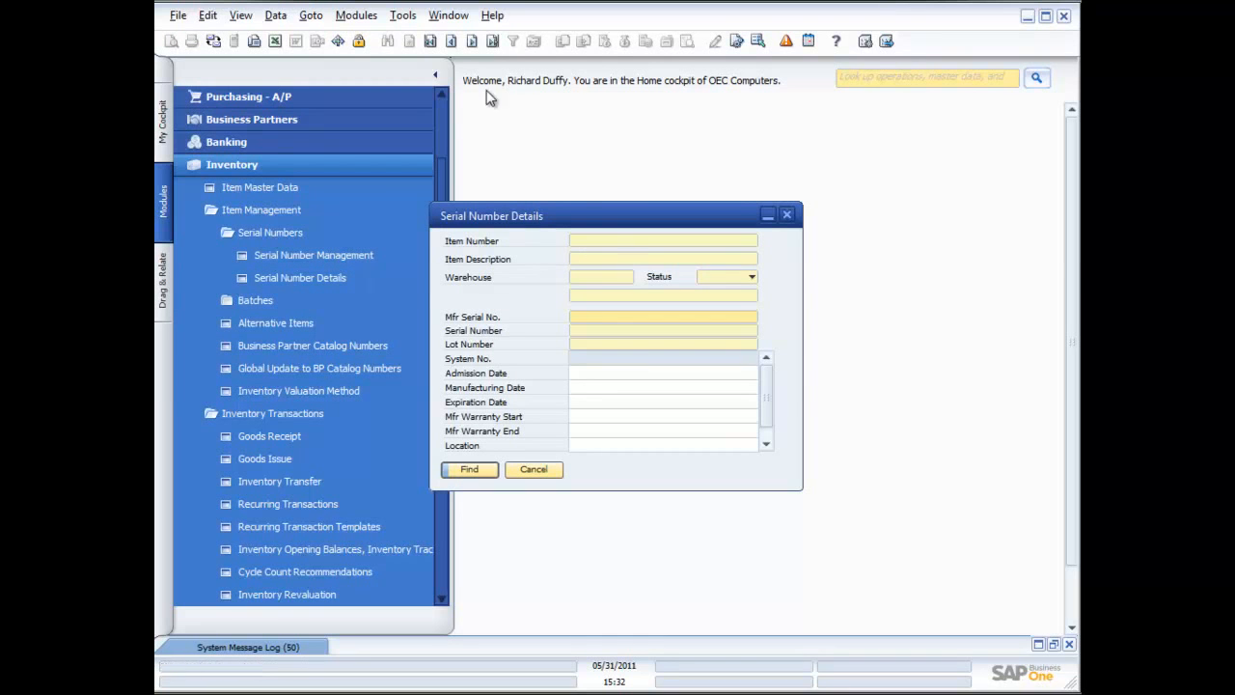
click(430, 42)
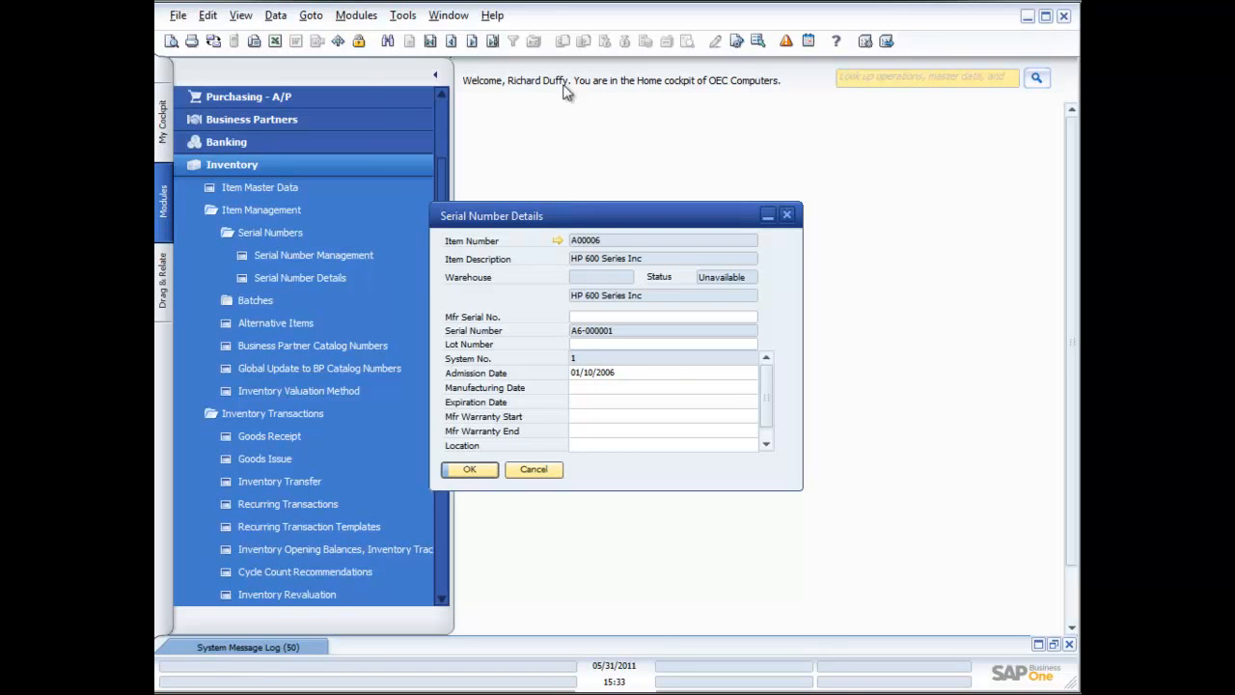
click(471, 40)
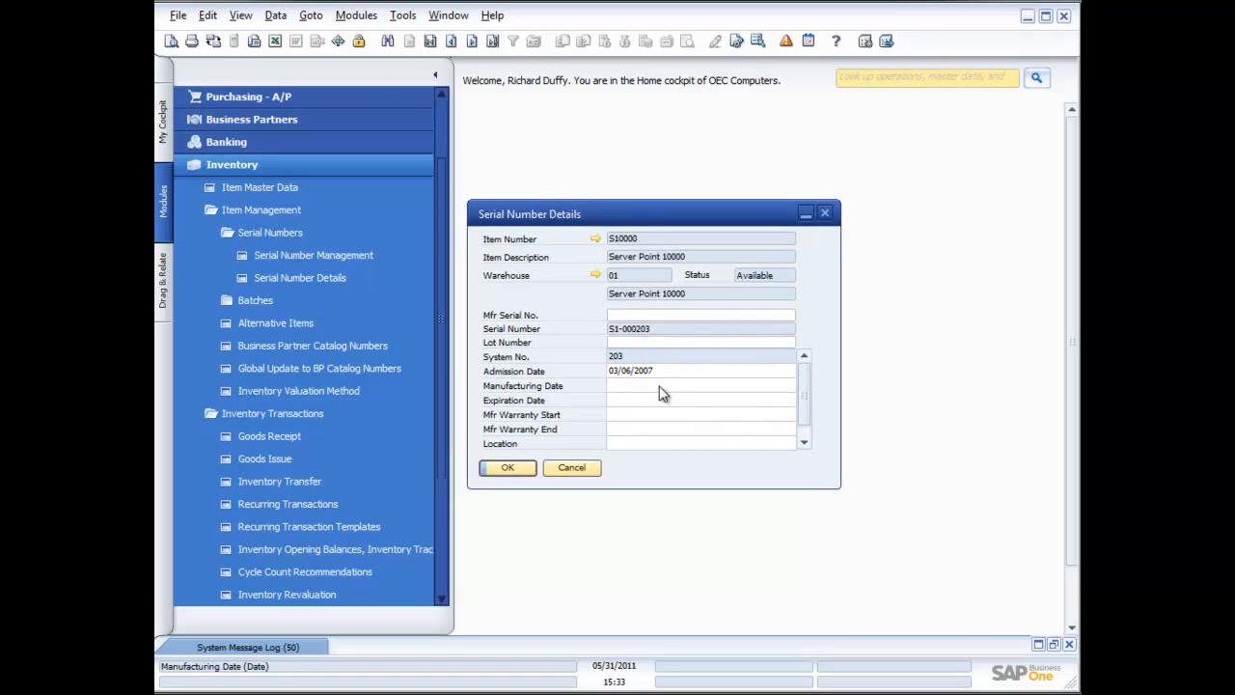
click(805, 438)
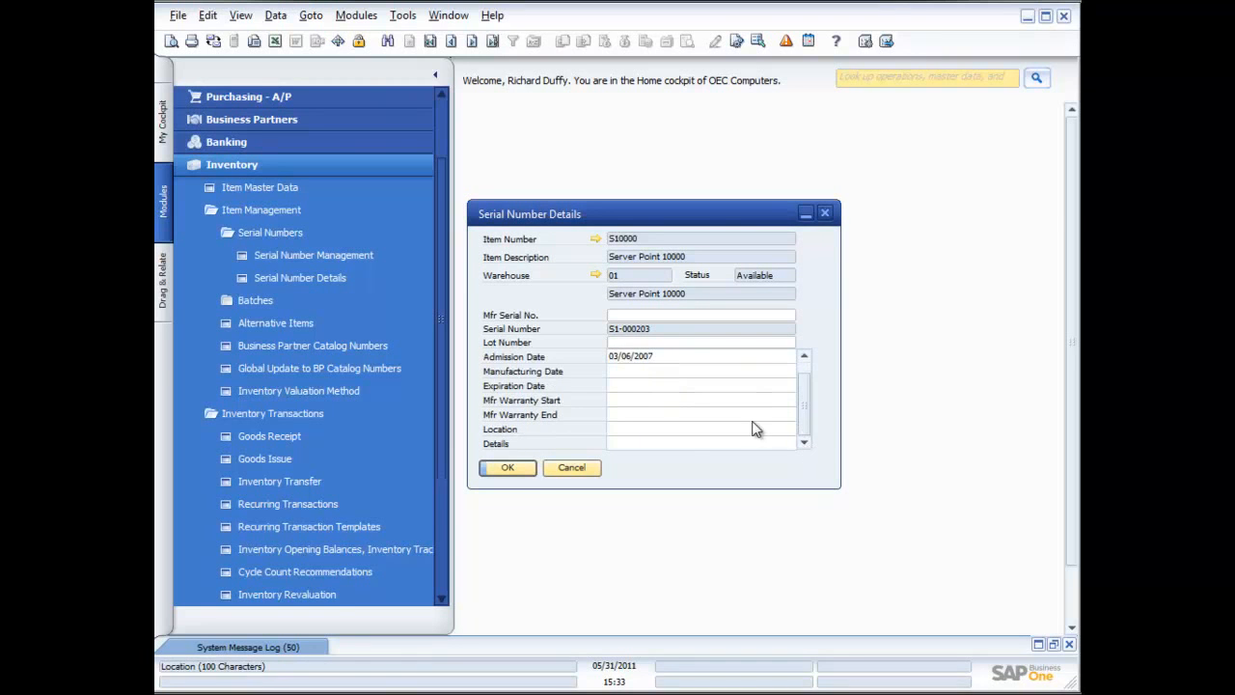